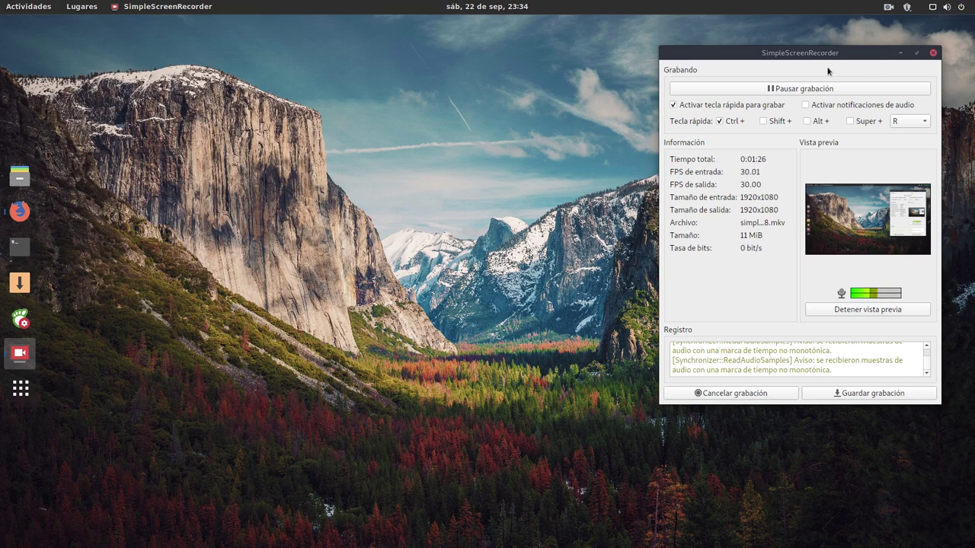
Minimize the screen recorder, then check the GNOME version and hardware details in the system settings and close them
{"action": "left_click_drag", "start_coordinate": [839, 53], "coordinate": [668, 84]}
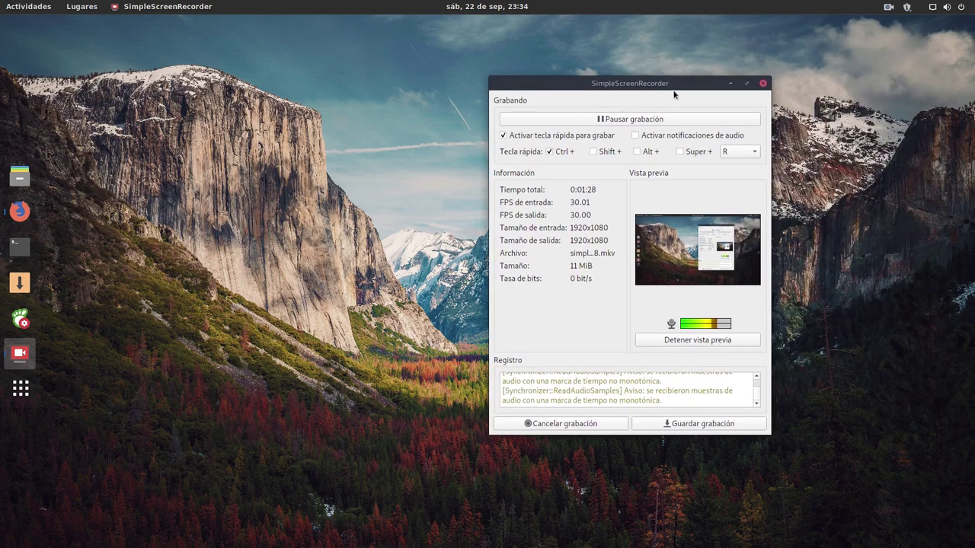
{"action": "left_click", "coordinate": [730, 83]}
{"action": "left_click", "coordinate": [936, 13]}
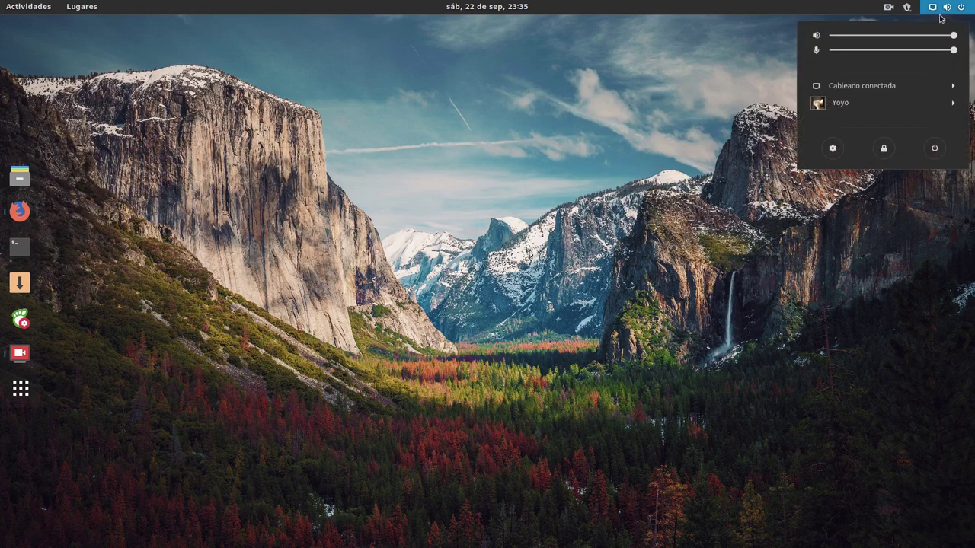
{"action": "left_click", "coordinate": [836, 149]}
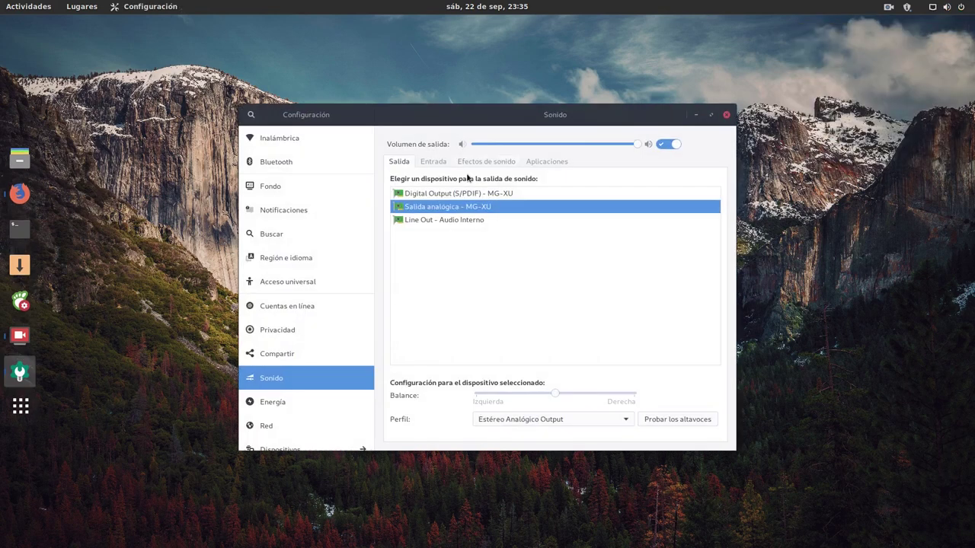
{"action": "left_click_drag", "start_coordinate": [468, 120], "coordinate": [463, 94]}
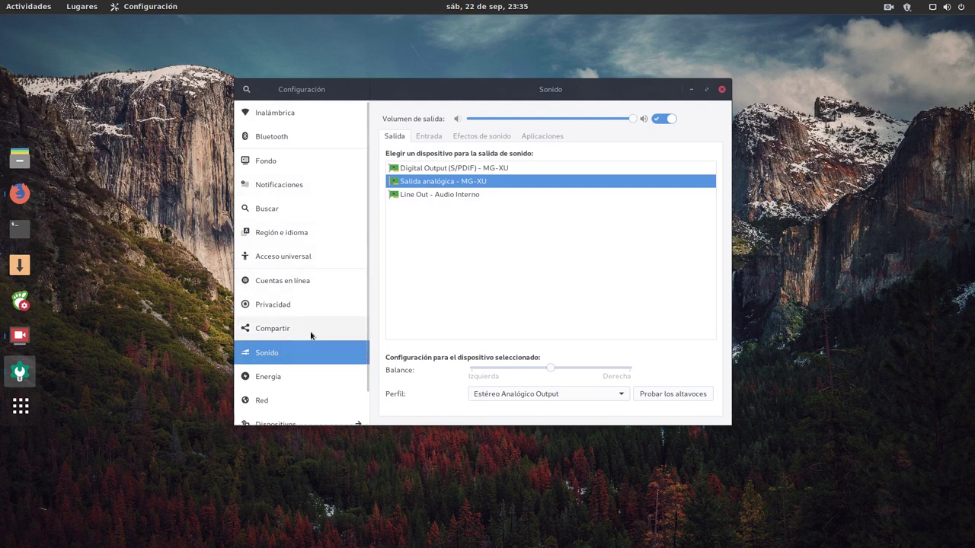
{"action": "scroll", "coordinate": [311, 336], "scroll_direction": "down", "scroll_amount": 2}
{"action": "left_click", "coordinate": [283, 420]}
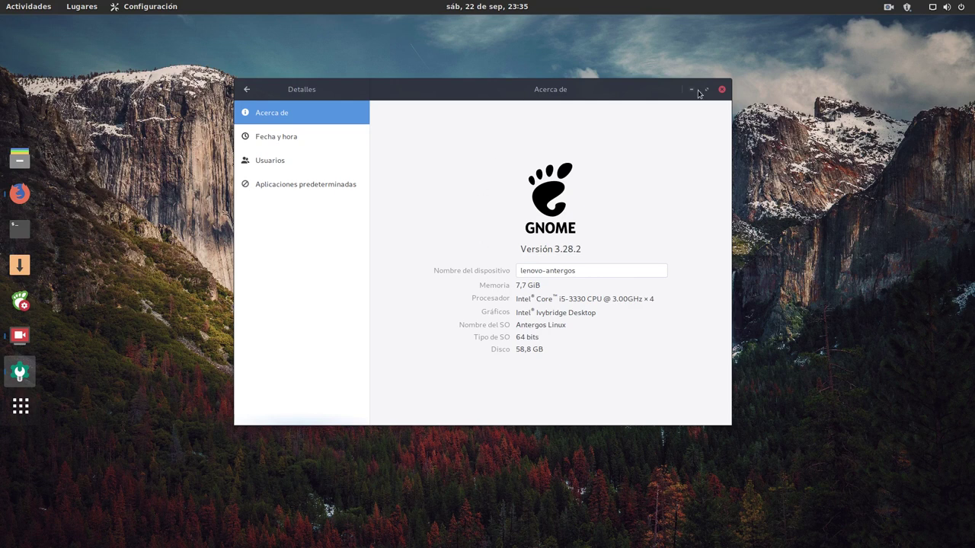
{"action": "left_click", "coordinate": [722, 89]}
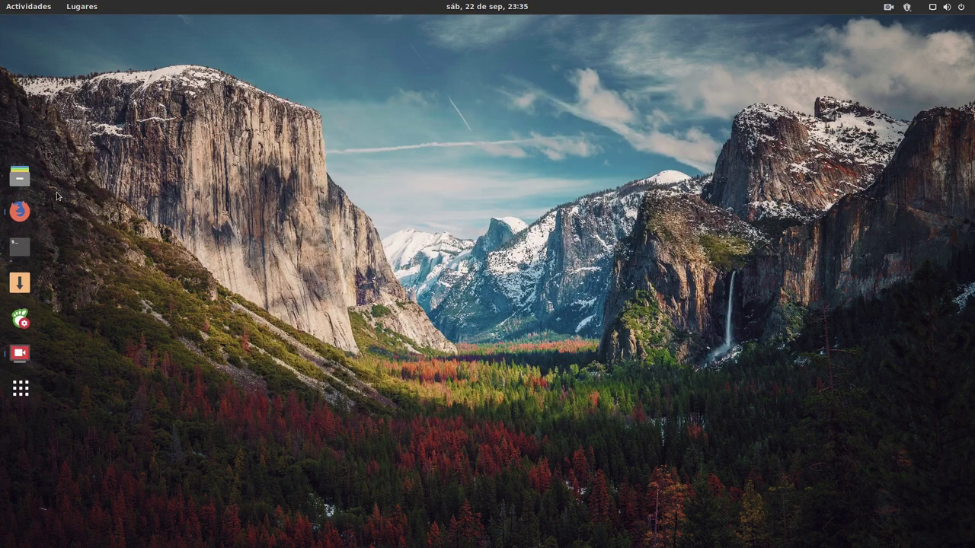
Switch to Firefox to check the open qt5-x11extras package page, and minimize the browser
{"action": "left_click", "coordinate": [18, 212]}
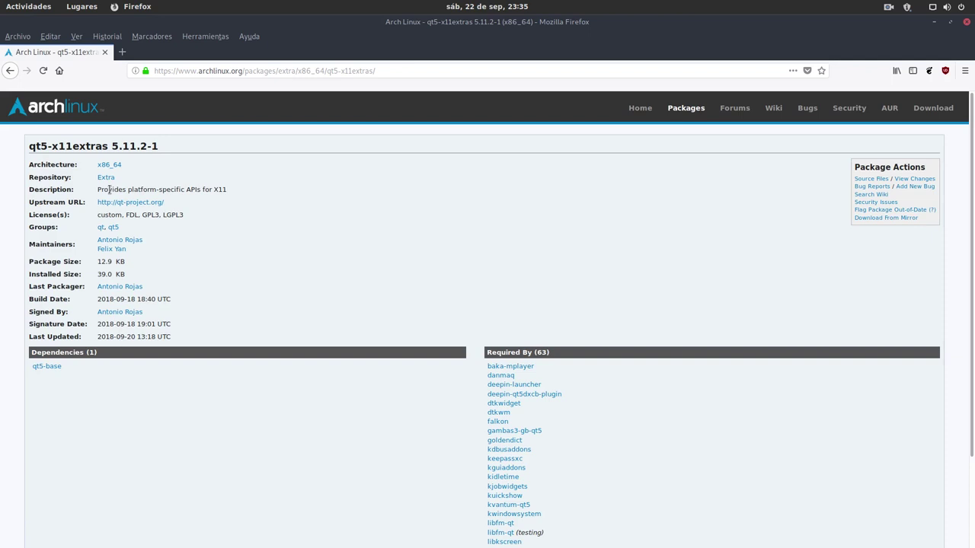
{"action": "left_click", "coordinate": [42, 71]}
{"action": "left_click", "coordinate": [934, 22]}
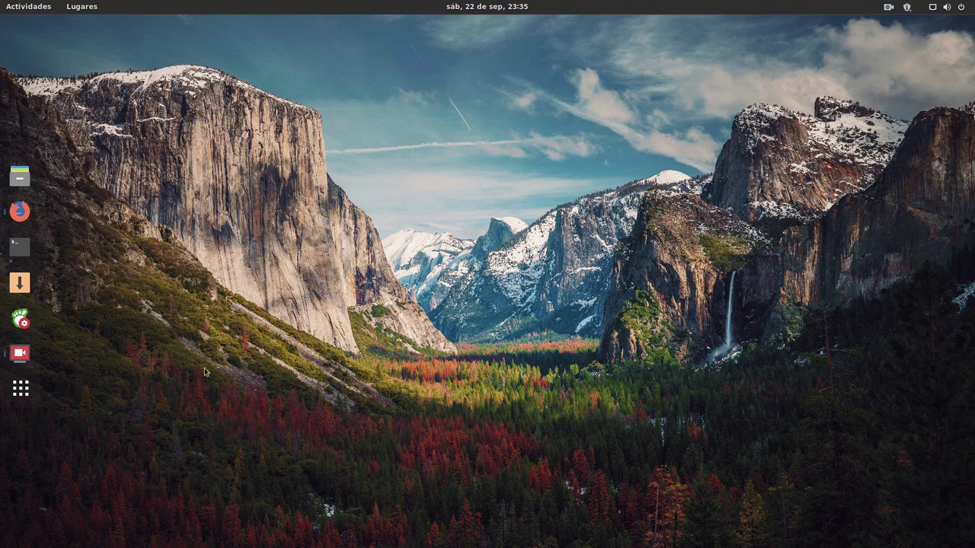
Open Retoques (GNOME Tweaks) and show the list of installed shell extensions
{"action": "left_click", "coordinate": [20, 319]}
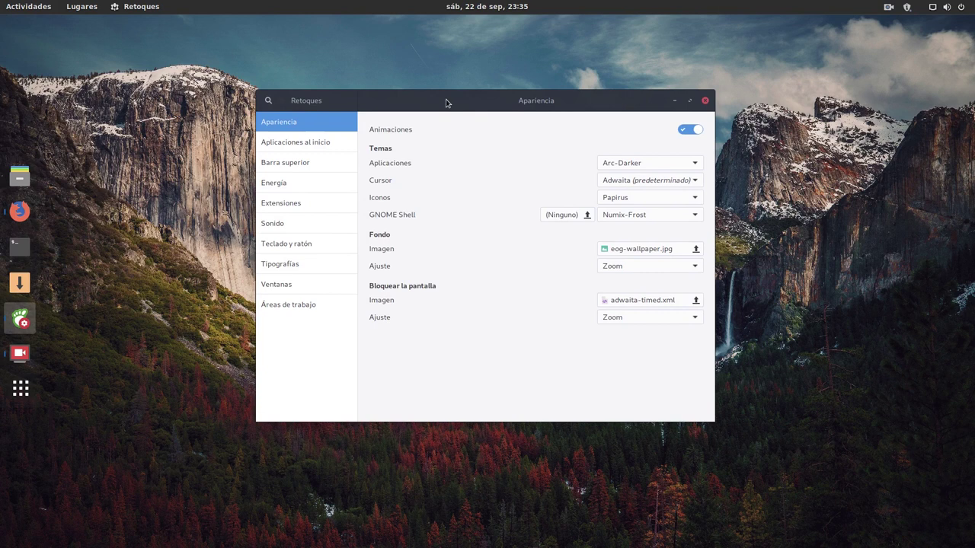
{"action": "left_click_drag", "start_coordinate": [447, 103], "coordinate": [397, 69]}
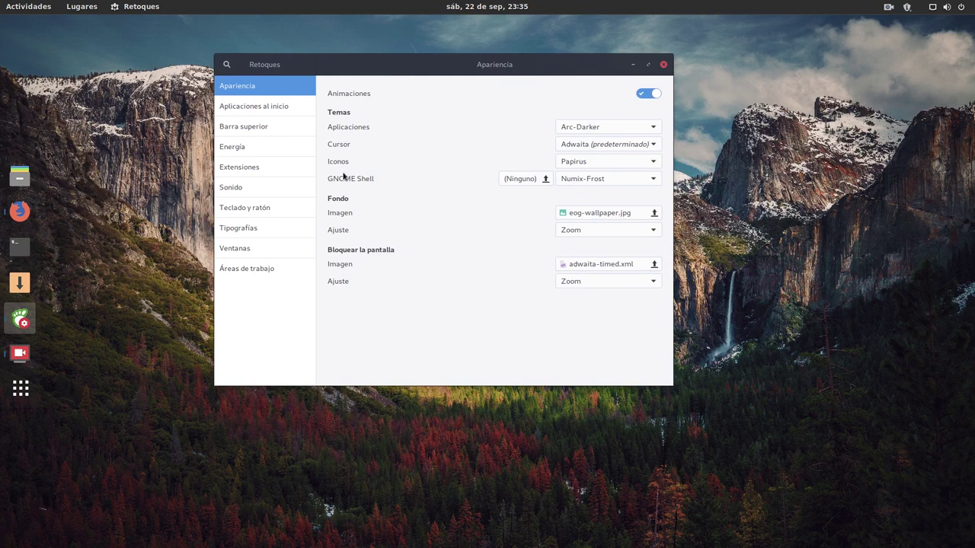
{"action": "left_click", "coordinate": [248, 170]}
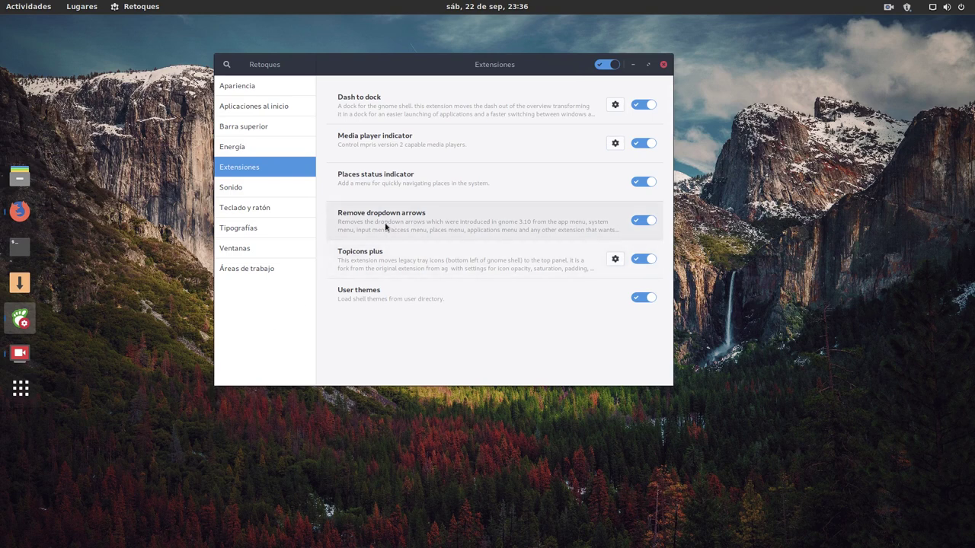
Switch to Firefox, review the installed extensions on the bookmarked GNOME Shell Extensions site, and close the browser
{"action": "left_click", "coordinate": [33, 212]}
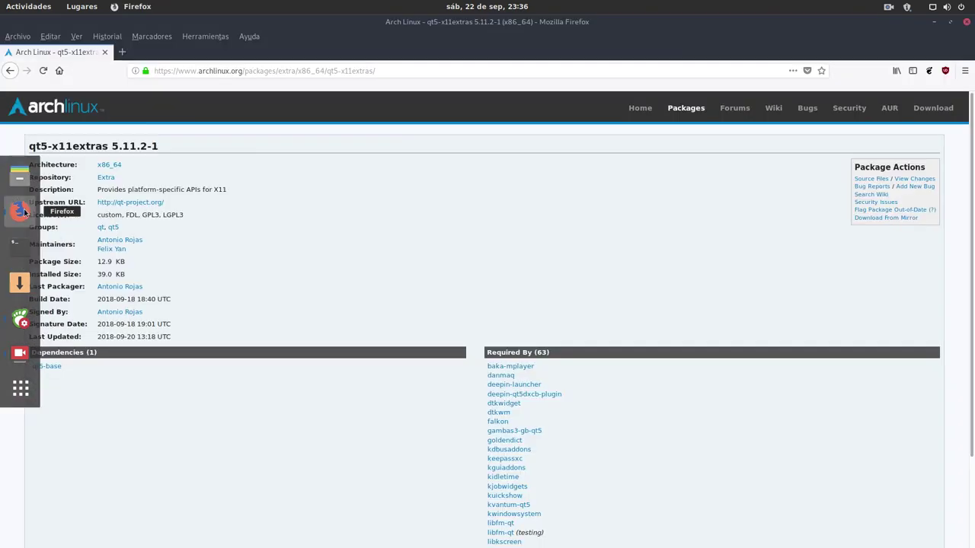
{"action": "left_click", "coordinate": [152, 36]}
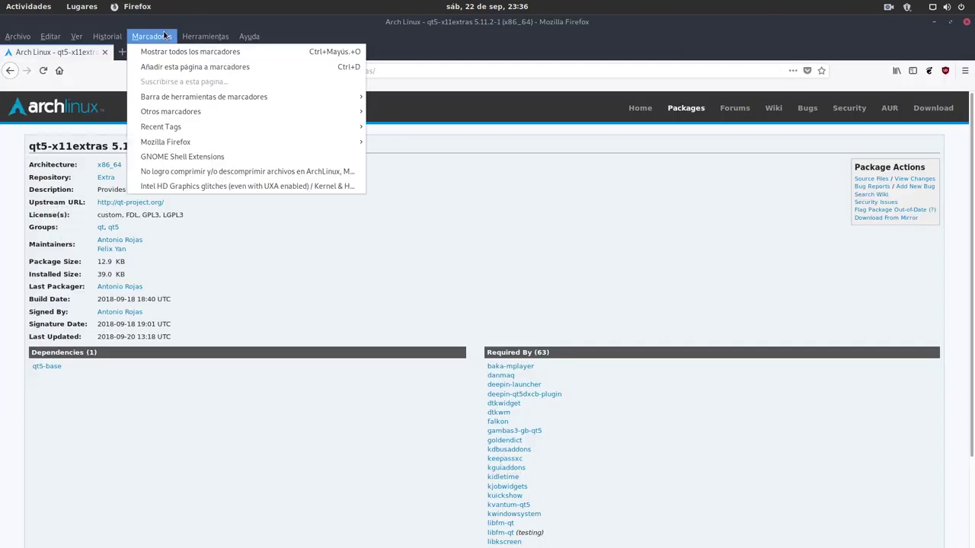
{"action": "left_click", "coordinate": [178, 153]}
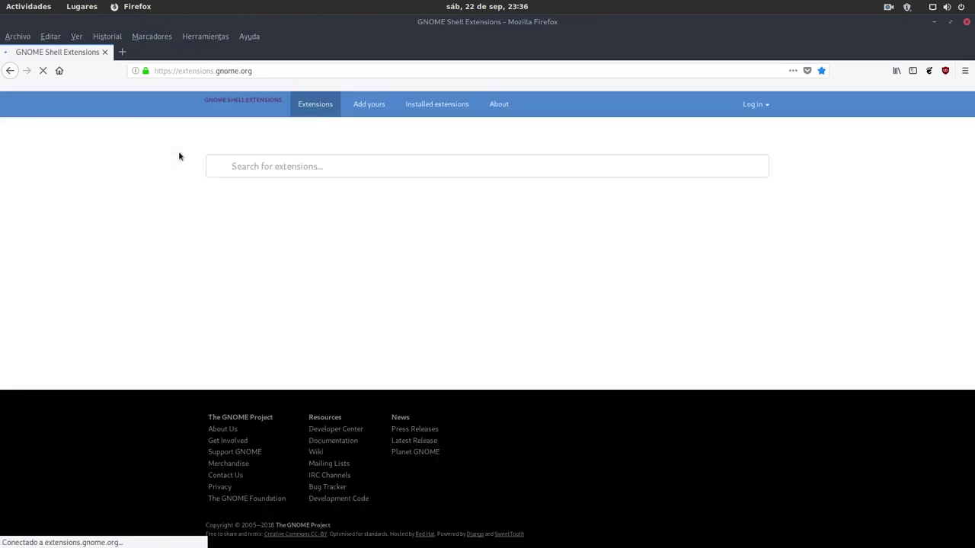
{"action": "left_click", "coordinate": [390, 113]}
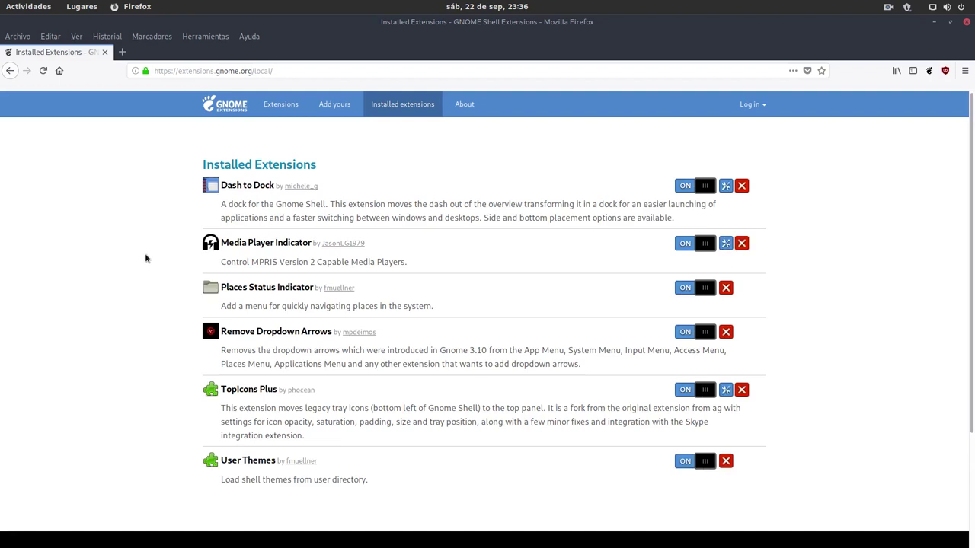
{"action": "scroll", "coordinate": [834, 324], "scroll_direction": "down", "scroll_amount": 3}
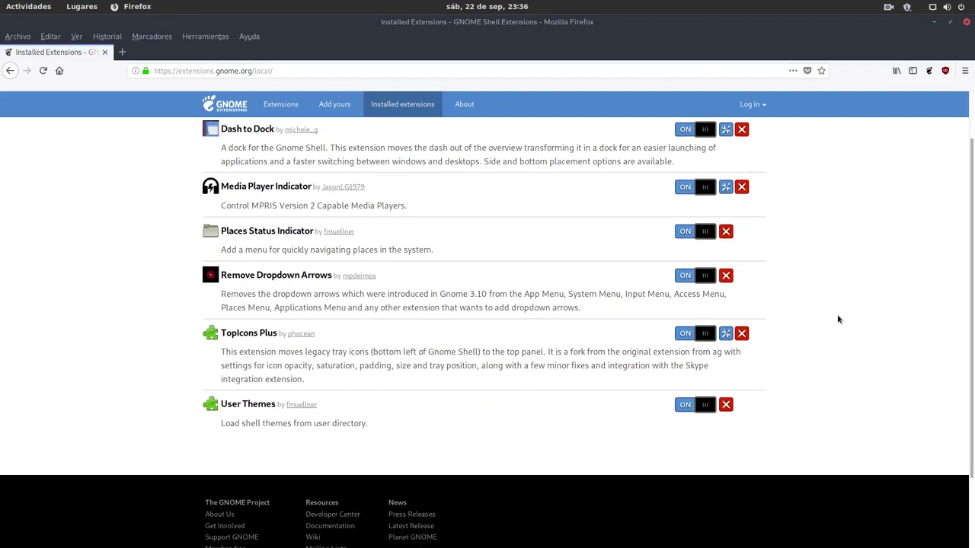
{"action": "scroll", "coordinate": [825, 335], "scroll_direction": "up", "scroll_amount": 3}
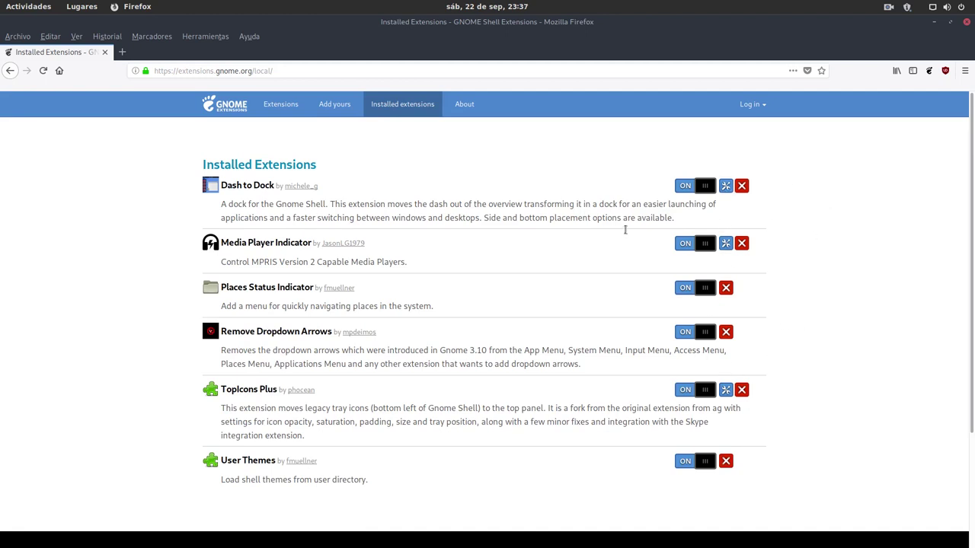
{"action": "scroll", "coordinate": [487, 270], "scroll_direction": "down", "scroll_amount": 2}
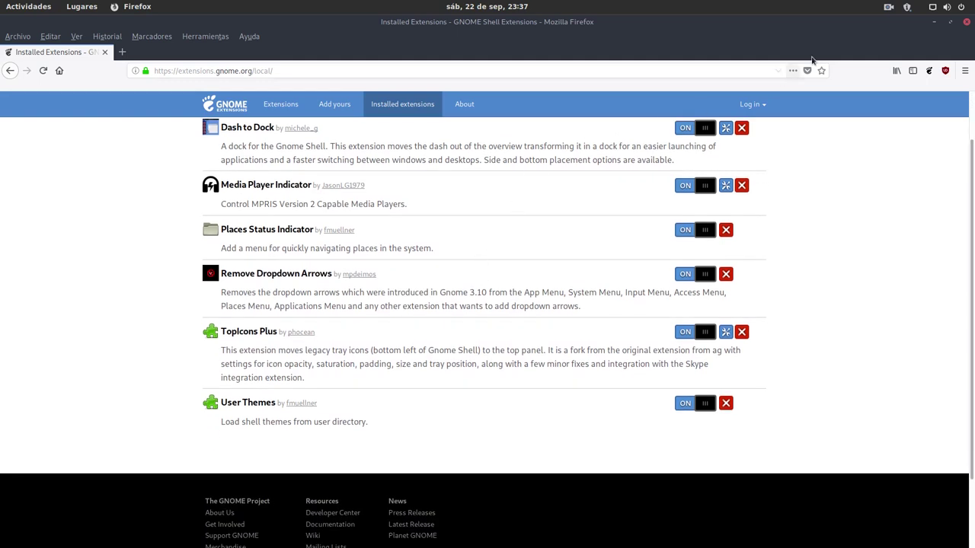
{"action": "left_click", "coordinate": [967, 23]}
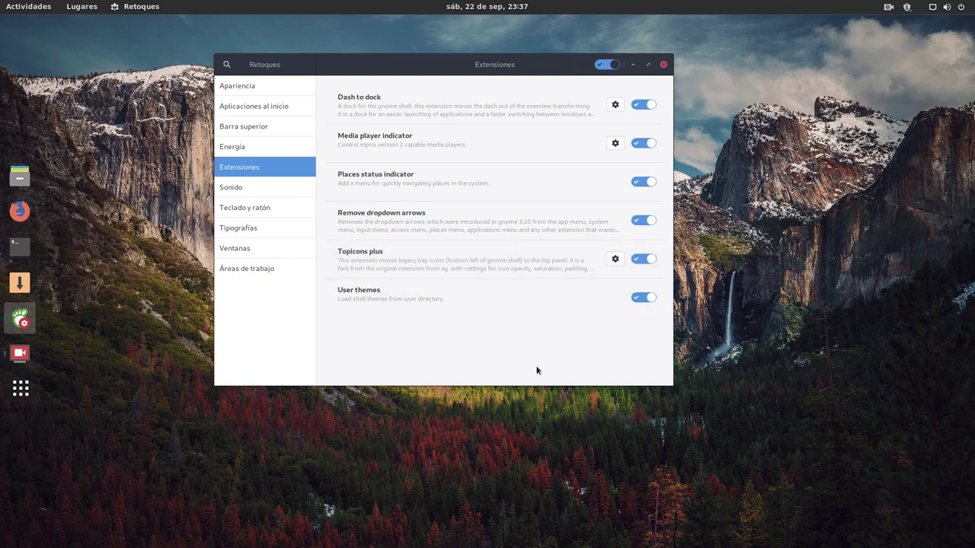
Disable User themes, Topicons plus, Remove dropdown arrows, Places status indicator, Media player indicator and Dash to dock, then close Retoques
{"action": "left_click", "coordinate": [638, 300]}
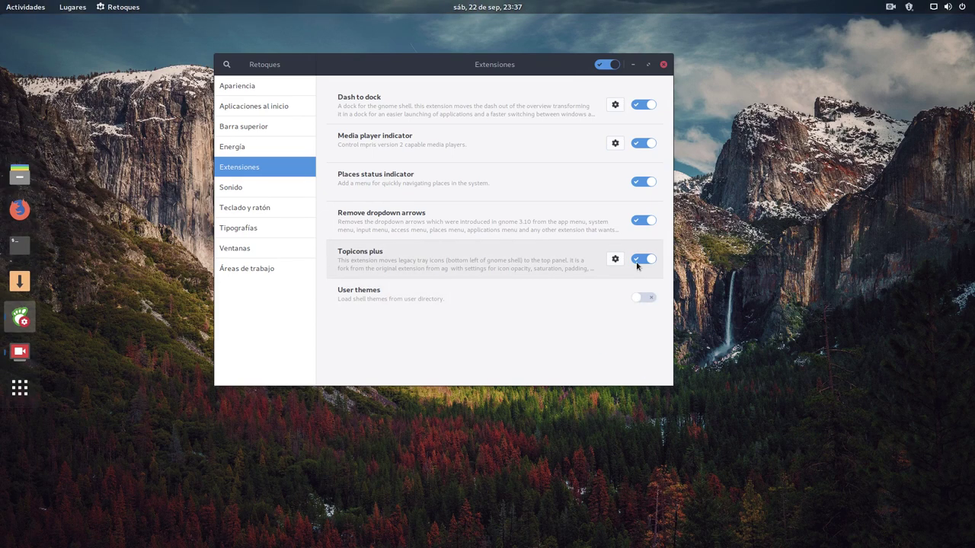
{"action": "left_click", "coordinate": [640, 262]}
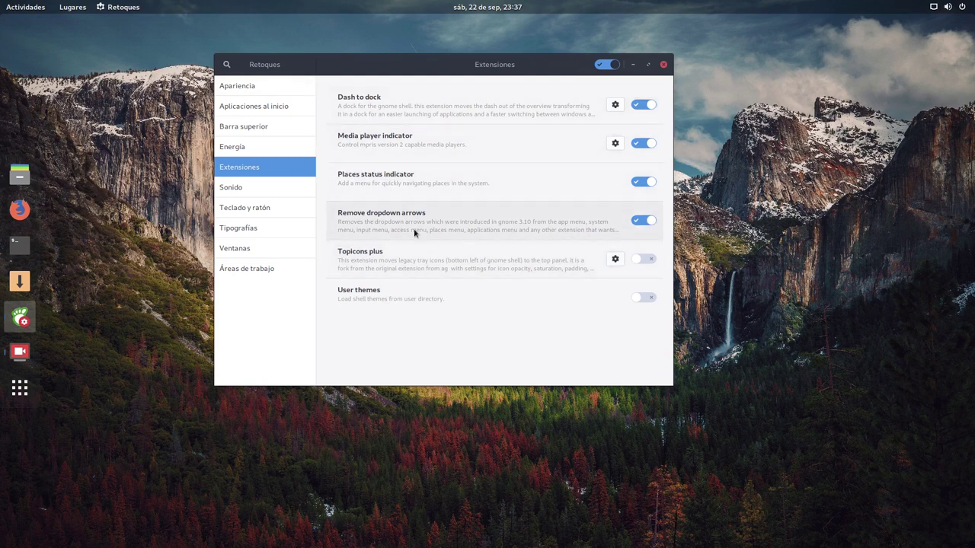
{"action": "left_click", "coordinate": [634, 222]}
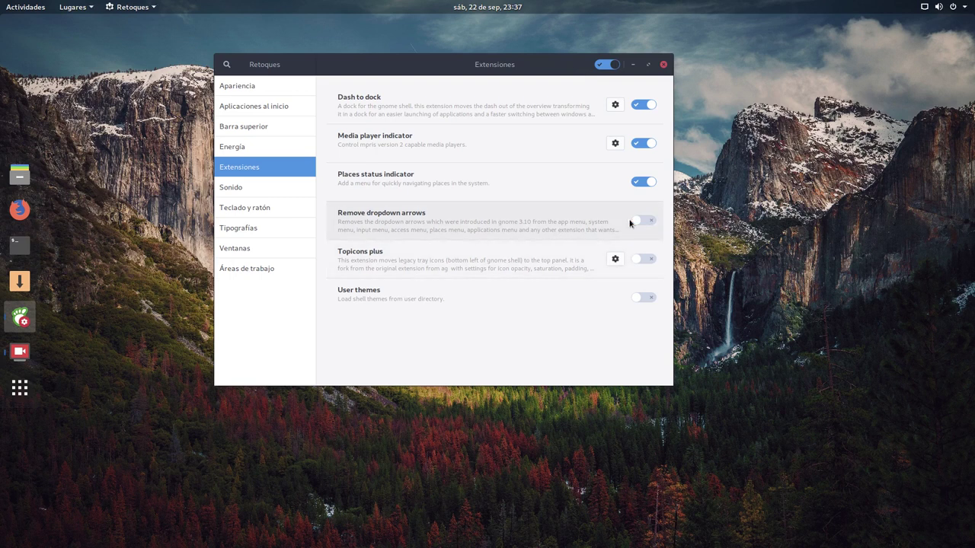
{"action": "left_click", "coordinate": [632, 182]}
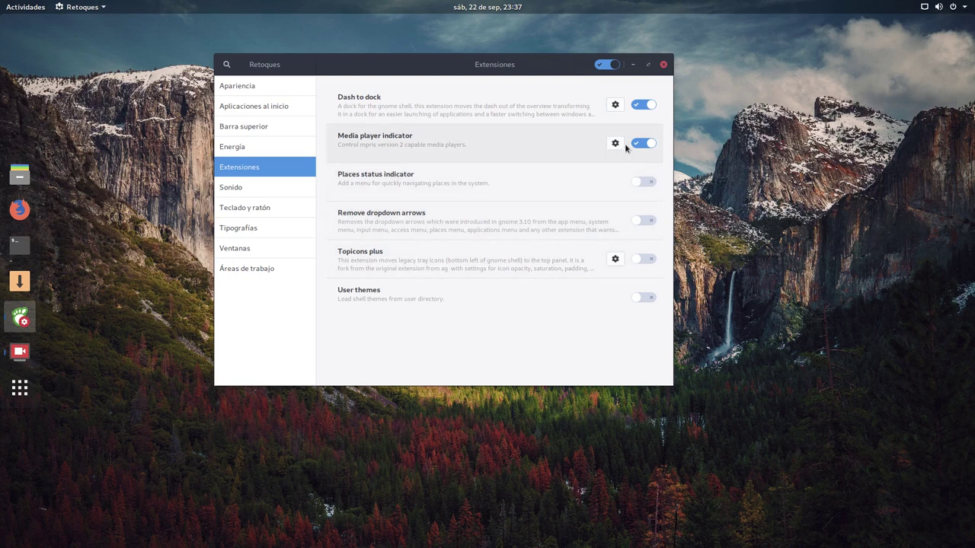
{"action": "left_click", "coordinate": [641, 144]}
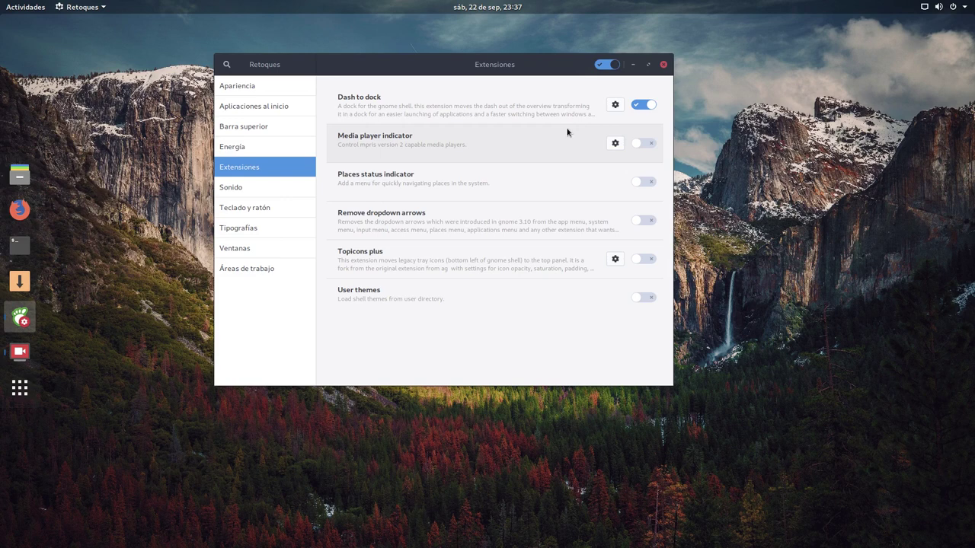
{"action": "left_click", "coordinate": [643, 104]}
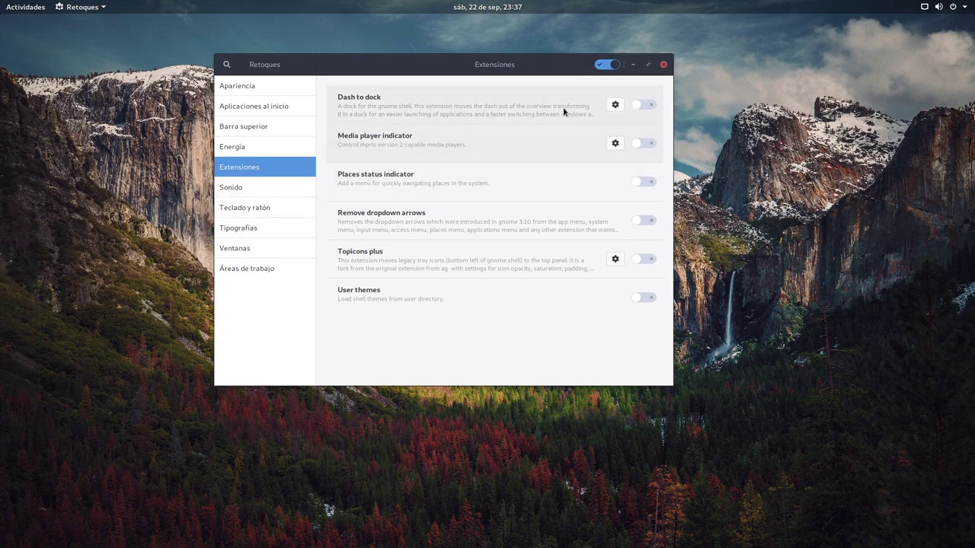
{"action": "left_click", "coordinate": [664, 64]}
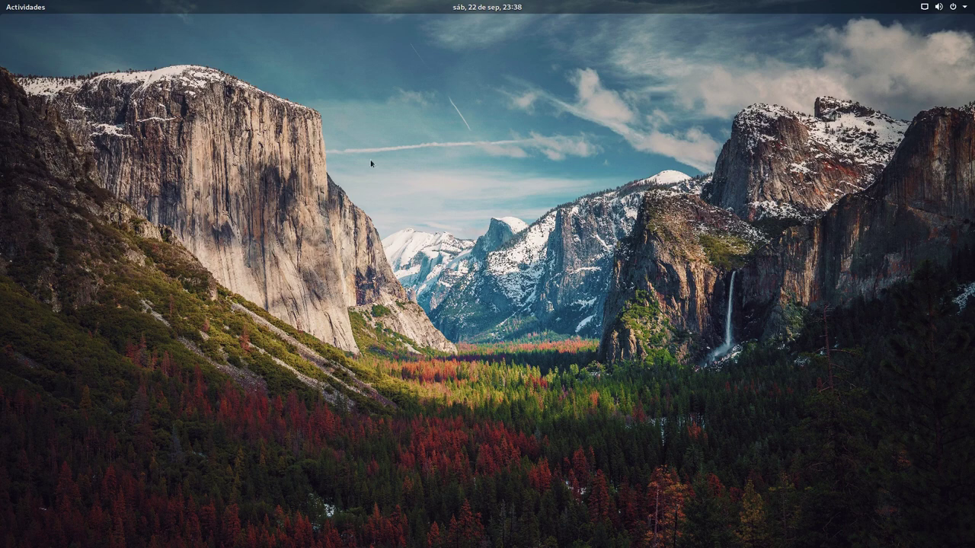
Open a terminal from the activities overview and enlarge its window to cover most of the desktop
{"action": "mouse_move", "coordinate": [1, 1]}
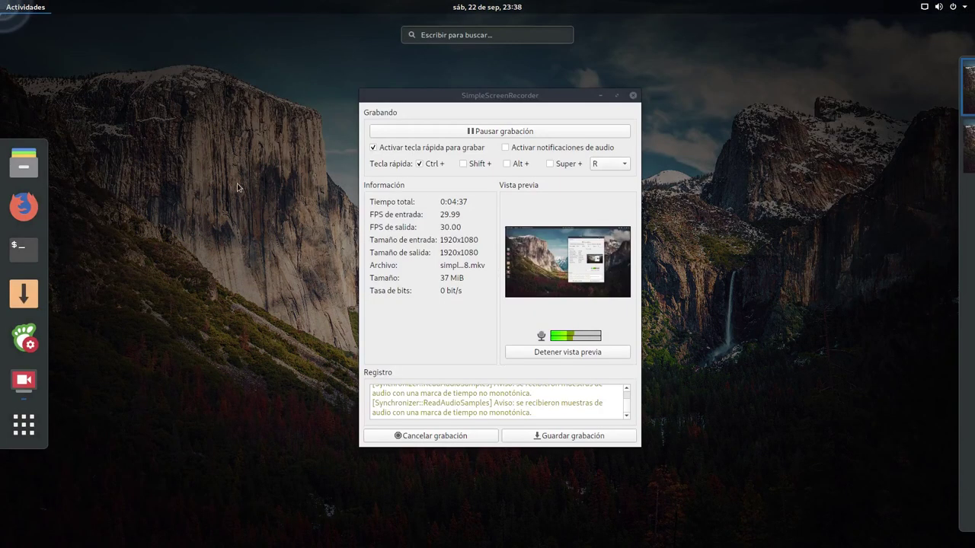
{"action": "left_click", "coordinate": [24, 246]}
{"action": "left_click_drag", "start_coordinate": [486, 272], "coordinate": [971, 503]}
{"action": "left_click_drag", "start_coordinate": [587, 25], "coordinate": [515, 53]}
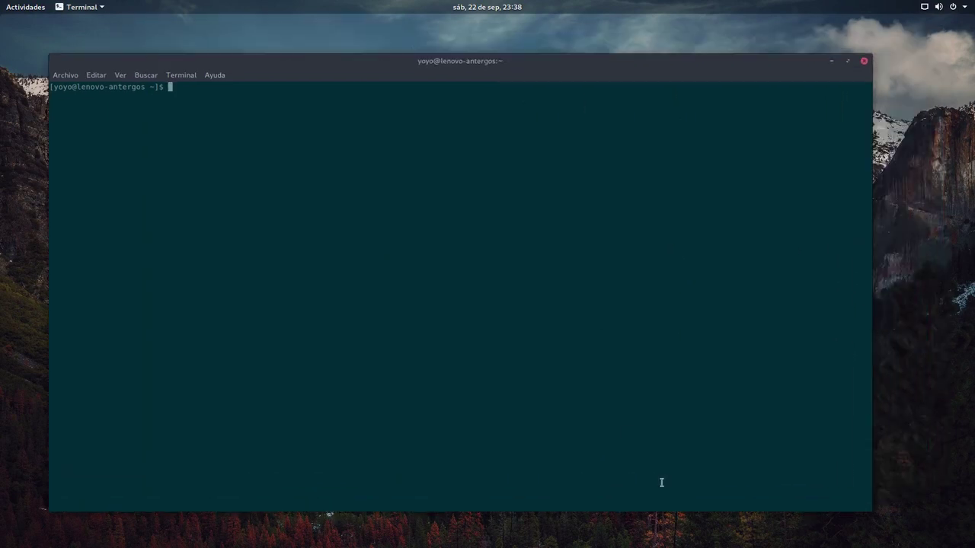
{"action": "left_click_drag", "start_coordinate": [874, 513], "coordinate": [906, 515]}
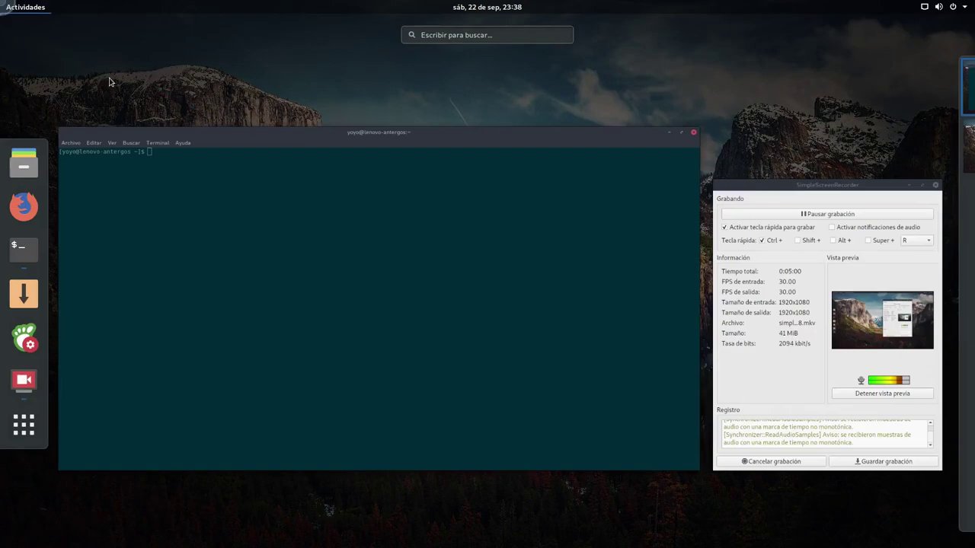
Print the contents of /etc/pacman.d/mirrorlist with cat in the terminal and examine its server lines
{"action": "left_click", "coordinate": [4, 5]}
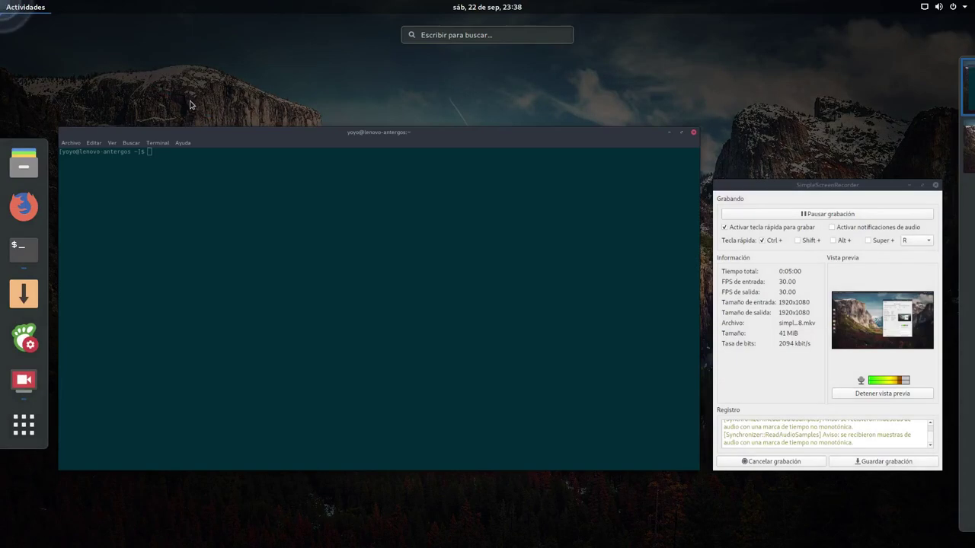
{"action": "left_click", "coordinate": [213, 226]}
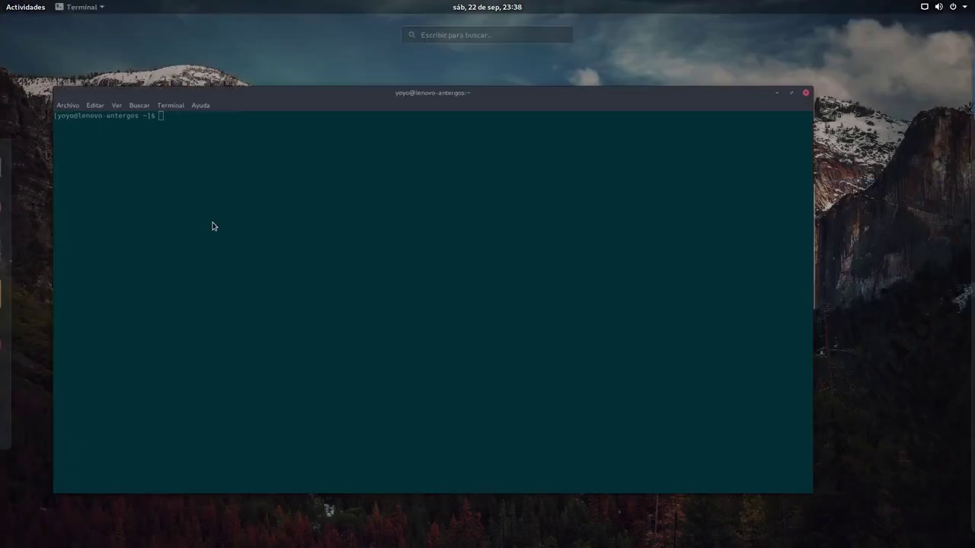
{"action": "type", "text": "cat"}
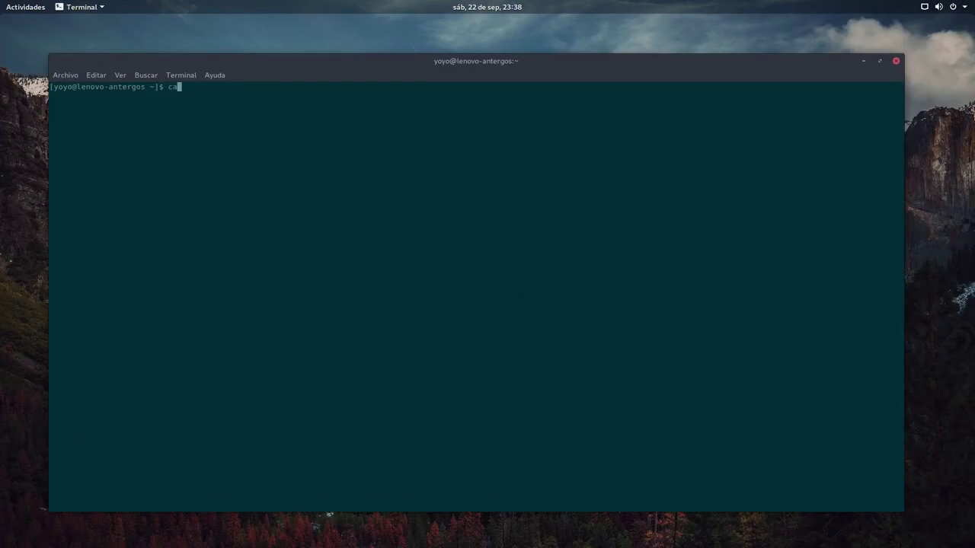
{"action": "type", "text": " /etc/pacman.c"}
{"action": "key", "text": "BackSpace"}
{"action": "type", "text": "d/mirrorlist"}
{"action": "key", "text": "Return"}
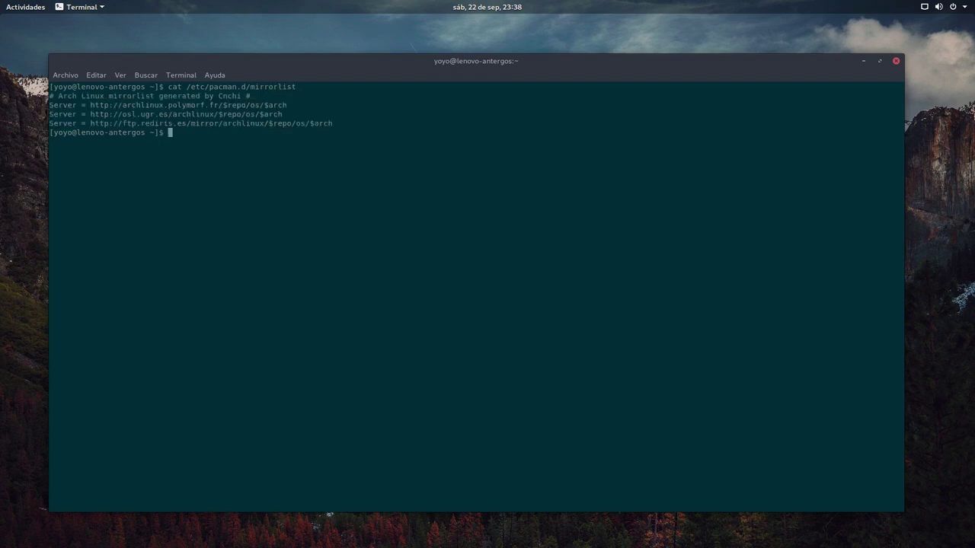
{"action": "left_click_drag", "start_coordinate": [338, 125], "coordinate": [42, 105]}
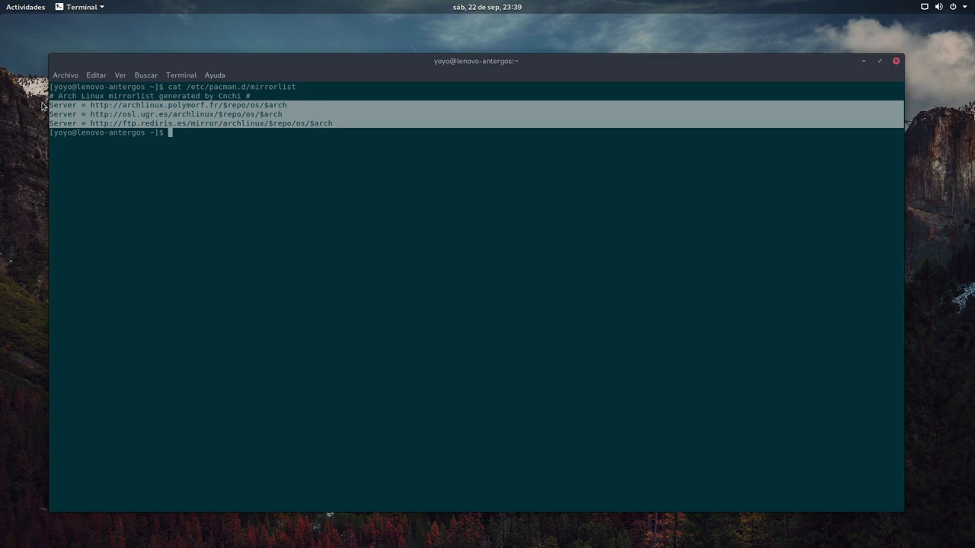
{"action": "left_click", "coordinate": [287, 208]}
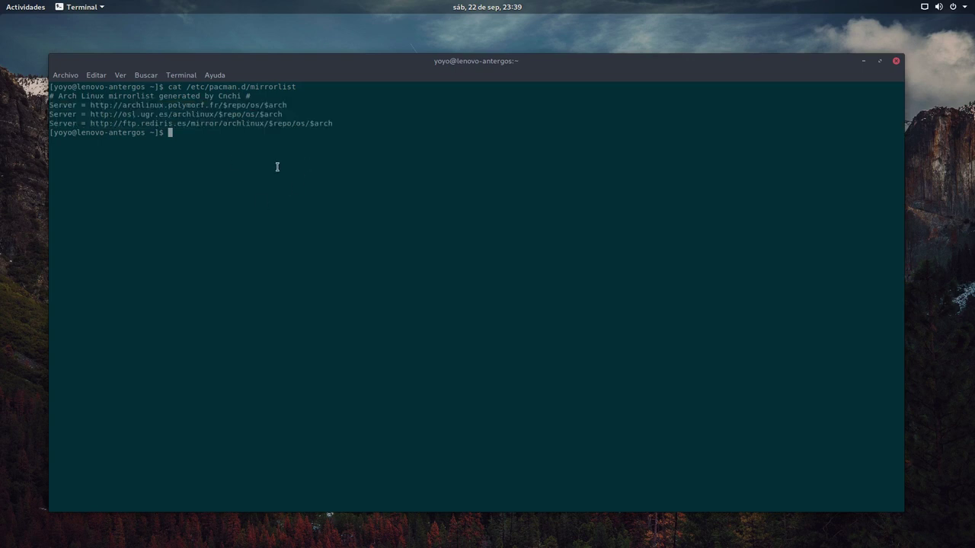
Highlight the three Server lines in the printed mirrorlist to examine them, and clear the selection
{"action": "left_click_drag", "start_coordinate": [335, 124], "coordinate": [43, 106]}
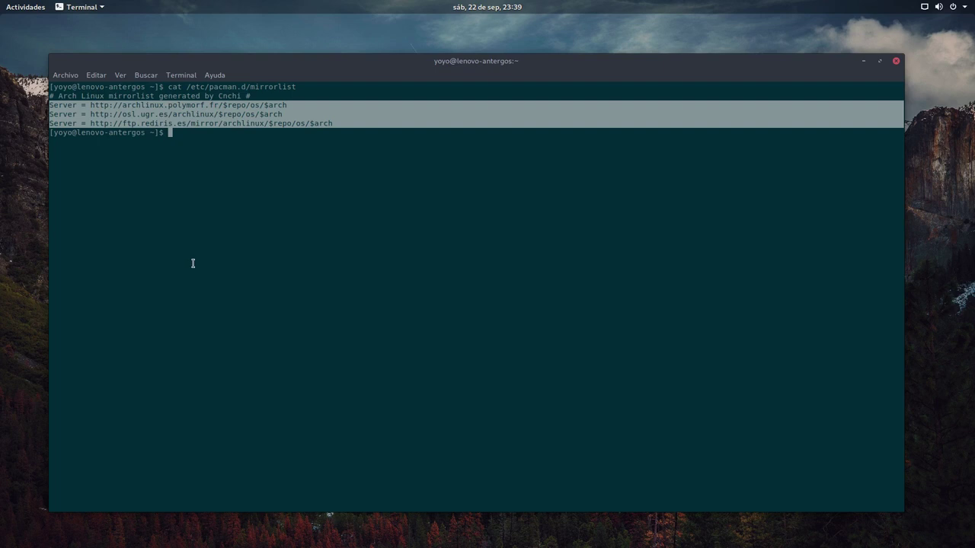
{"action": "left_click", "coordinate": [258, 213]}
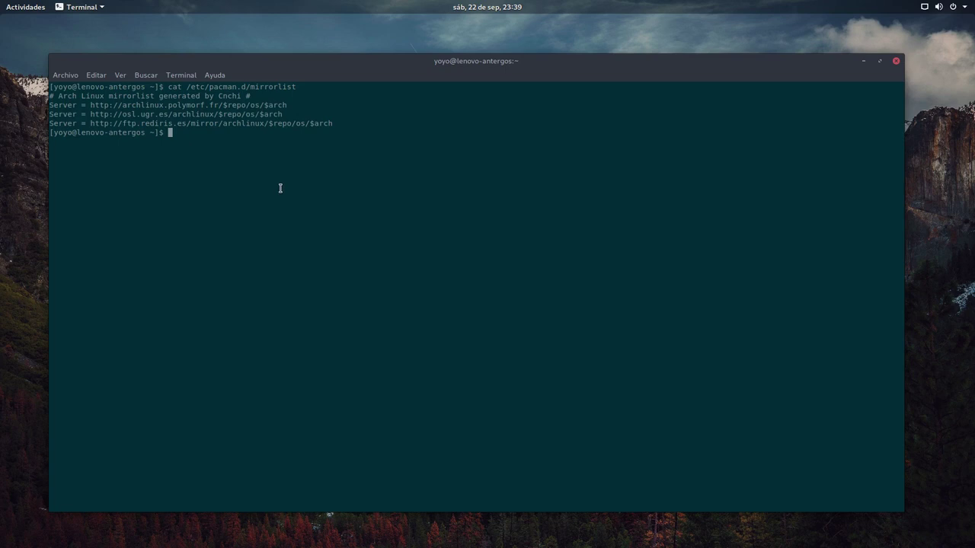
{"action": "left_click_drag", "start_coordinate": [341, 128], "coordinate": [42, 107]}
{"action": "left_click", "coordinate": [106, 176]}
{"action": "left_click_drag", "start_coordinate": [335, 126], "coordinate": [45, 105]}
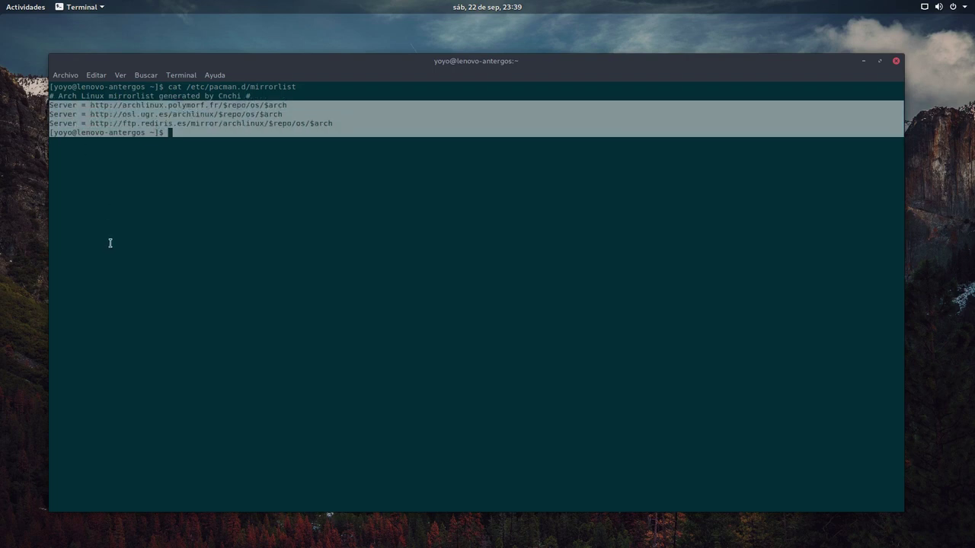
{"action": "left_click", "coordinate": [362, 242]}
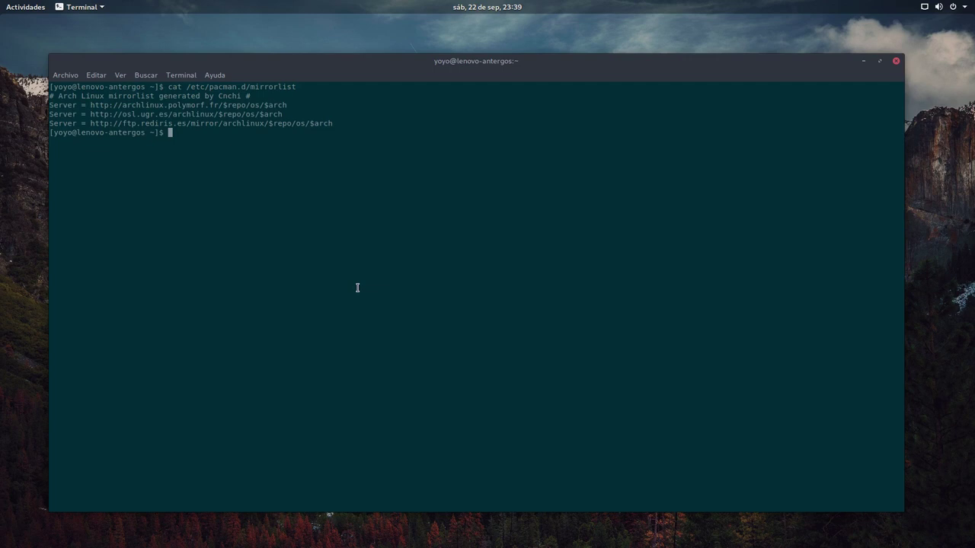
Start a full system upgrade with forced database refresh by running sudo pacman -Syyu
{"action": "type", "text": "sudo pacman -Syyu"}
{"action": "key", "text": "Return"}
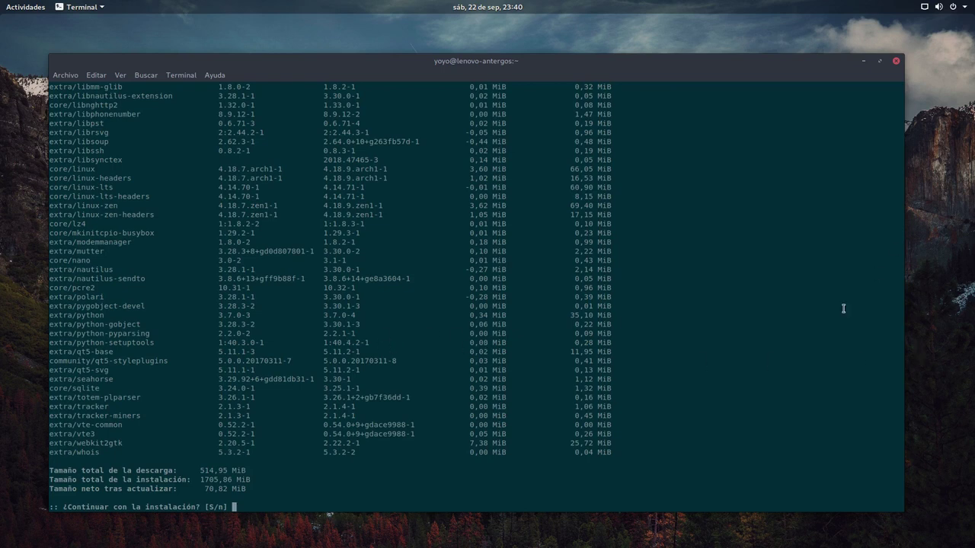
Review the old and new versions in the pending package list and confirm the installation with s
{"action": "scroll", "coordinate": [732, 373], "scroll_direction": "up", "scroll_amount": 10}
{"action": "scroll", "coordinate": [585, 343], "scroll_direction": "up", "scroll_amount": 15}
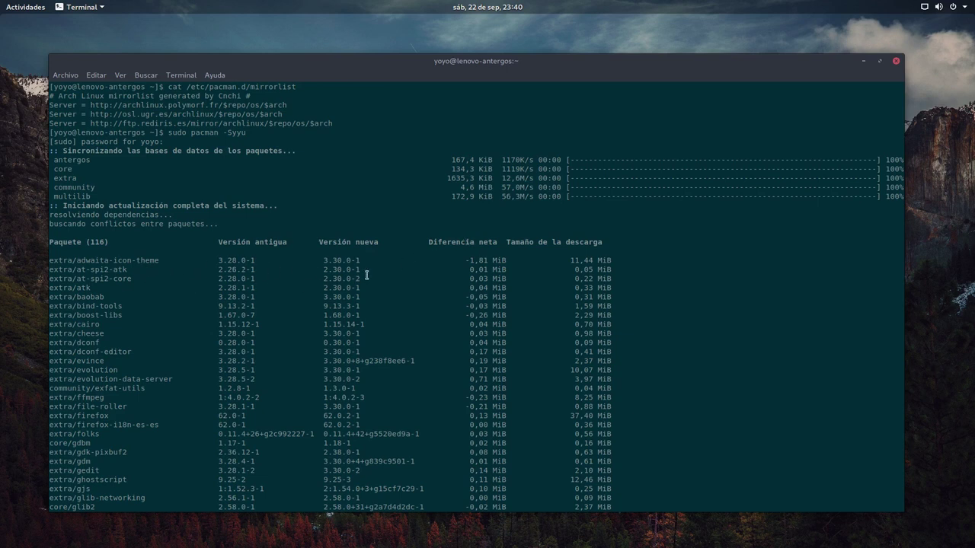
{"action": "scroll", "coordinate": [127, 283], "scroll_direction": "down", "scroll_amount": 5}
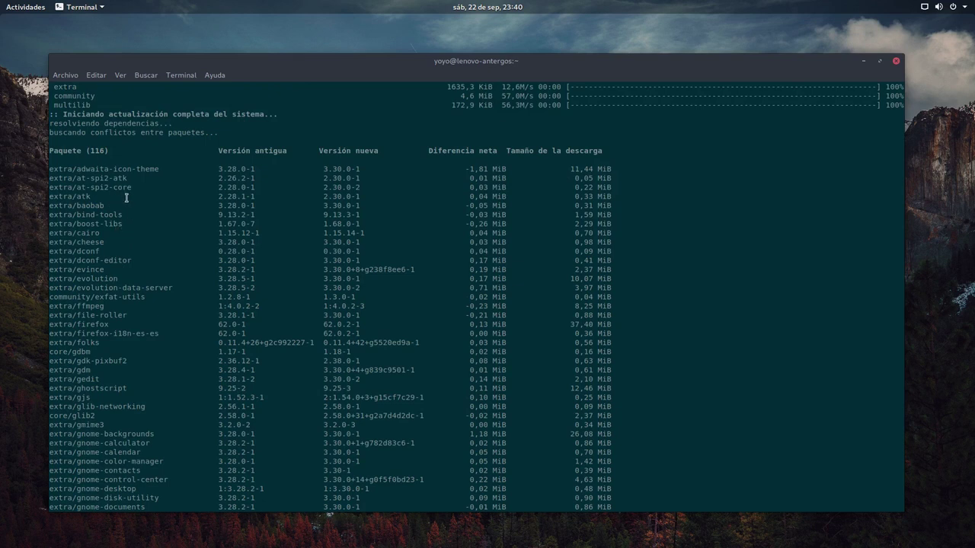
{"action": "scroll", "coordinate": [128, 200], "scroll_direction": "down", "scroll_amount": 7}
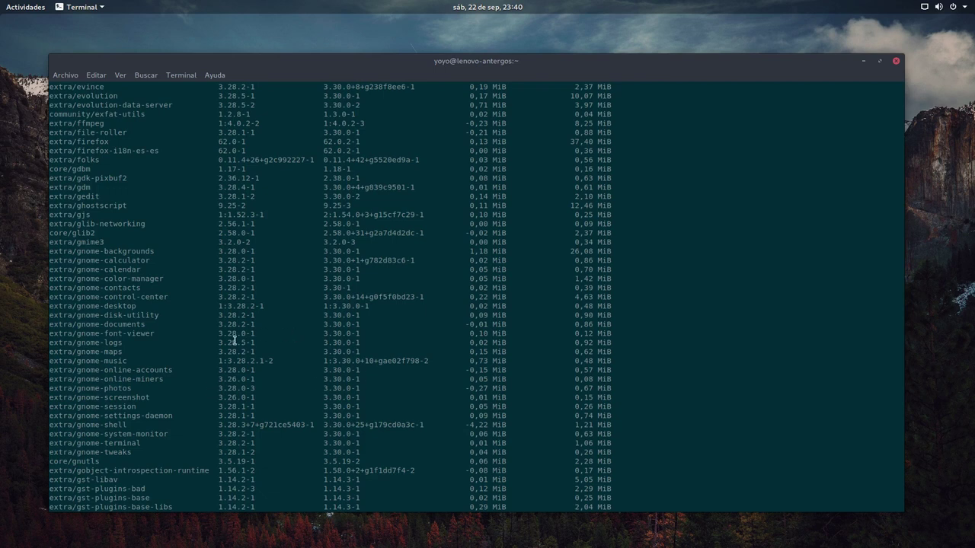
{"action": "scroll", "coordinate": [185, 297], "scroll_direction": "down", "scroll_amount": 7}
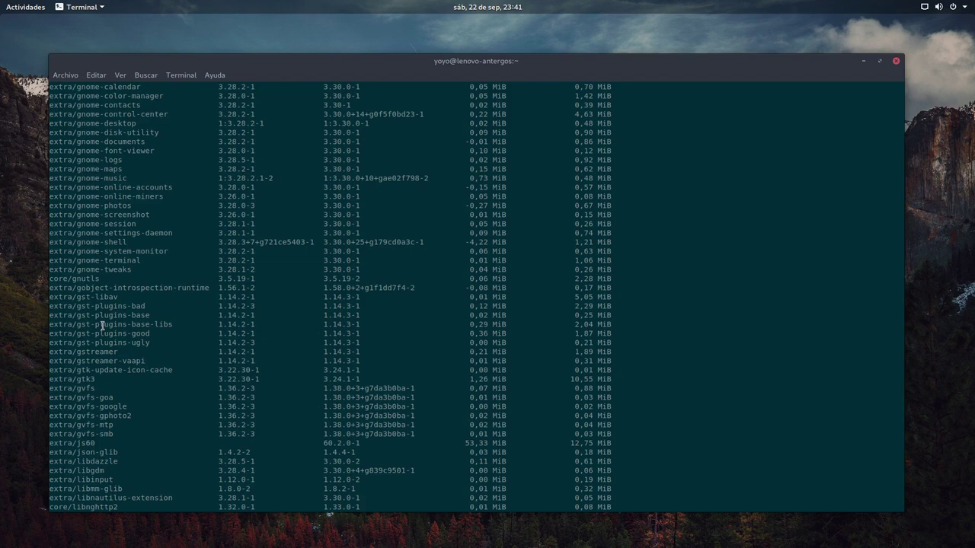
{"action": "scroll", "coordinate": [115, 315], "scroll_direction": "down", "scroll_amount": 4}
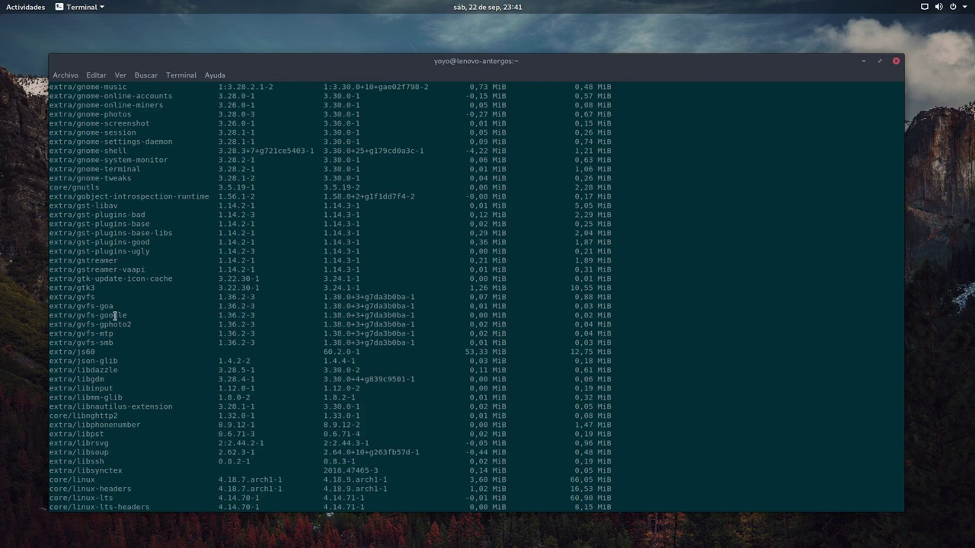
{"action": "scroll", "coordinate": [115, 315], "scroll_direction": "down", "scroll_amount": 3}
{"action": "scroll", "coordinate": [116, 313], "scroll_direction": "down", "scroll_amount": 3}
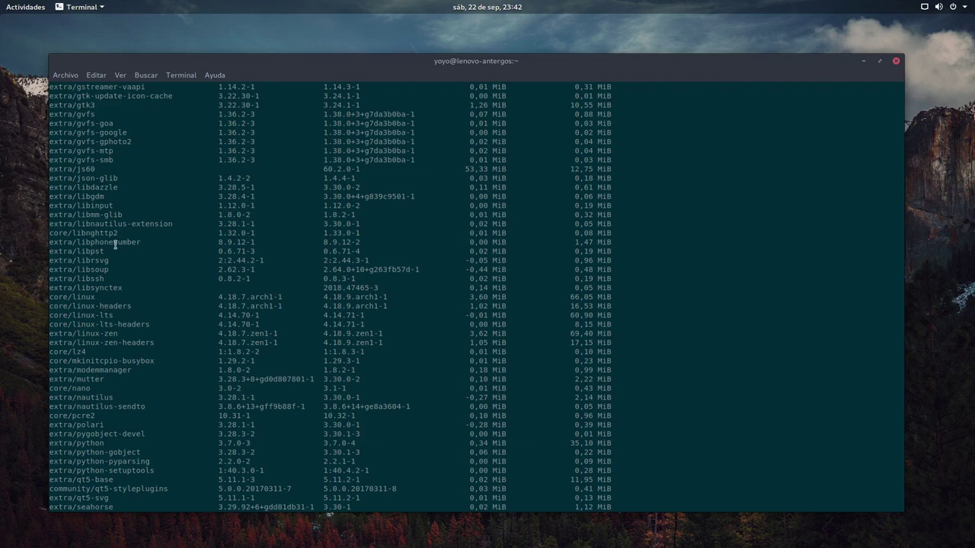
{"action": "scroll", "coordinate": [115, 244], "scroll_direction": "down", "scroll_amount": 5}
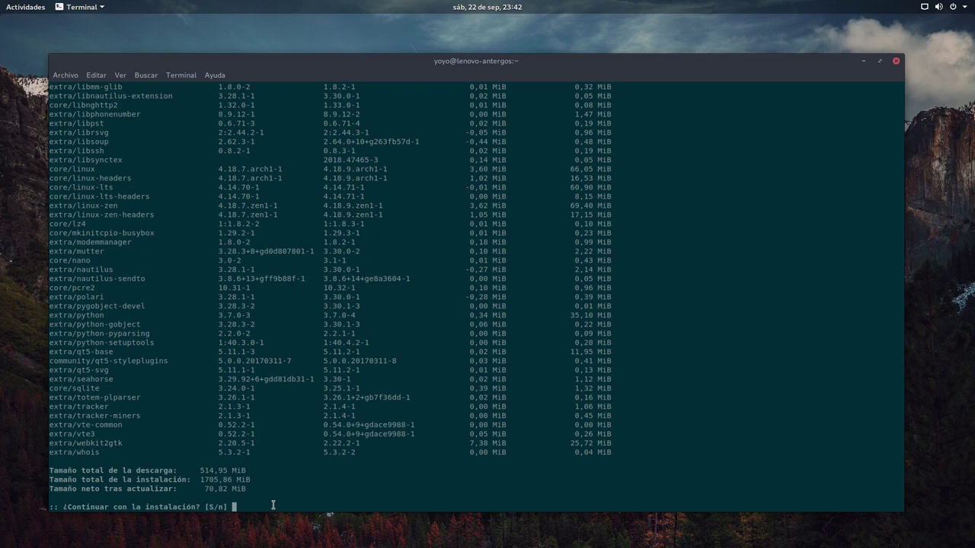
{"action": "type", "text": "s"}
{"action": "key", "text": "Return"}
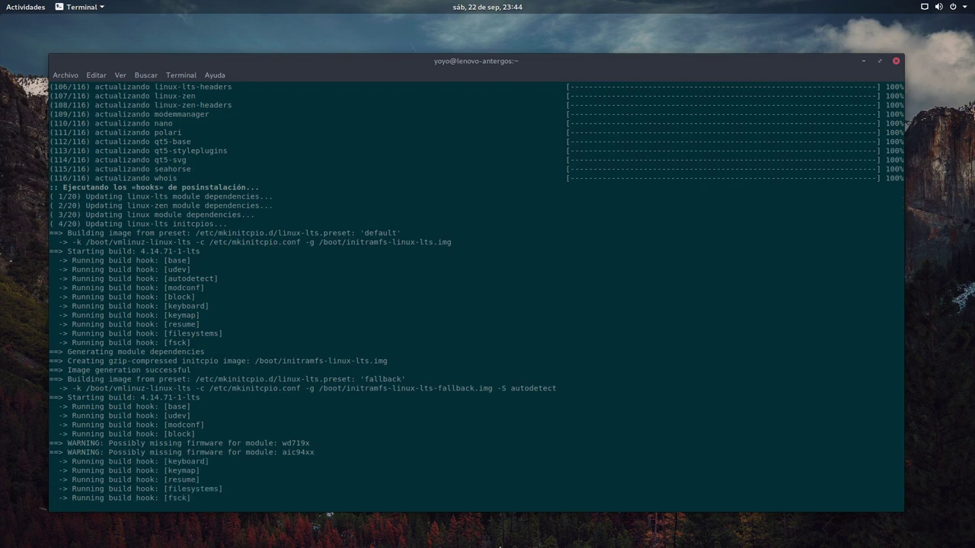
Switch to SimpleScreenRecorder from the activities overview to check the recording status, and minimize its window
{"action": "key", "text": "super"}
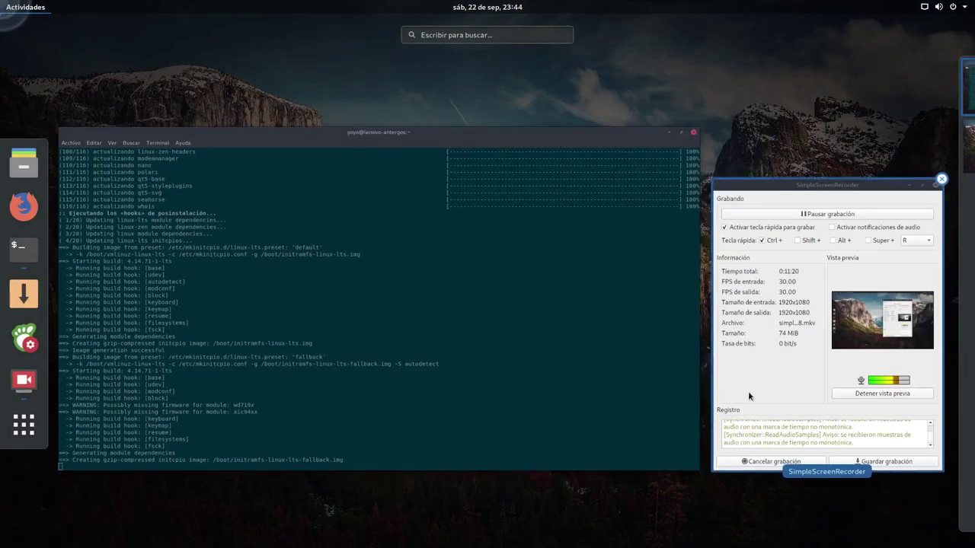
{"action": "left_click", "coordinate": [748, 391]}
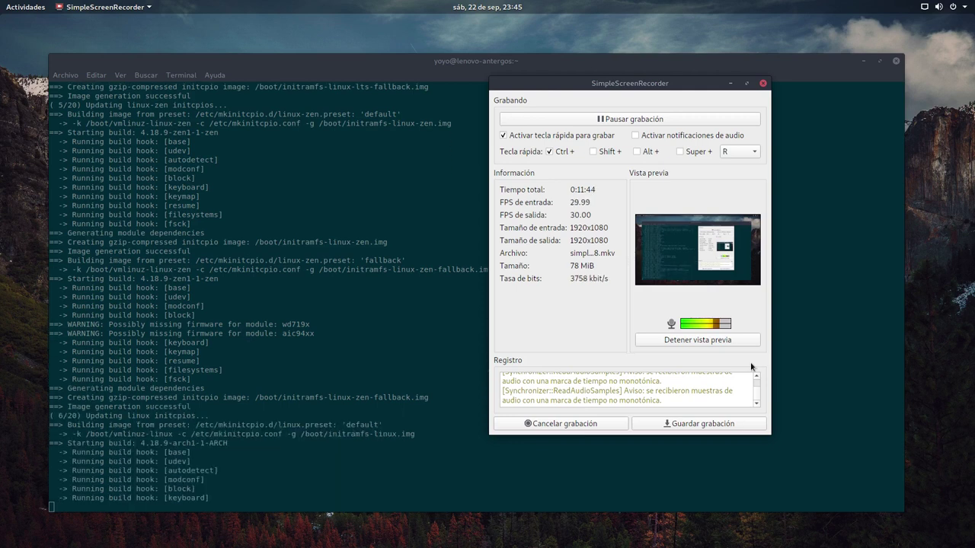
{"action": "left_click", "coordinate": [731, 84]}
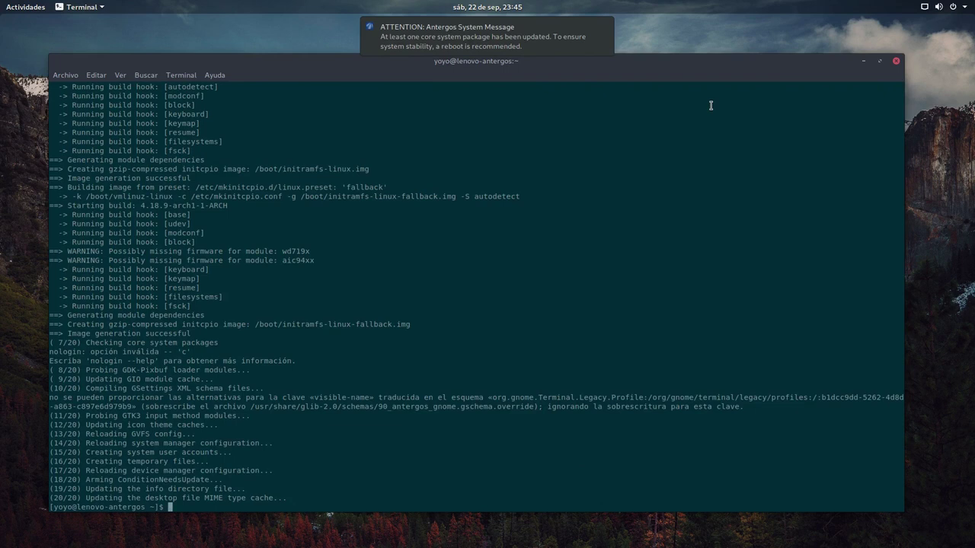
Move the terminal window clear of the Antergos system notification to read it, and close the terminal
{"action": "left_click", "coordinate": [658, 62]}
{"action": "left_click_drag", "start_coordinate": [658, 63], "coordinate": [661, 98]}
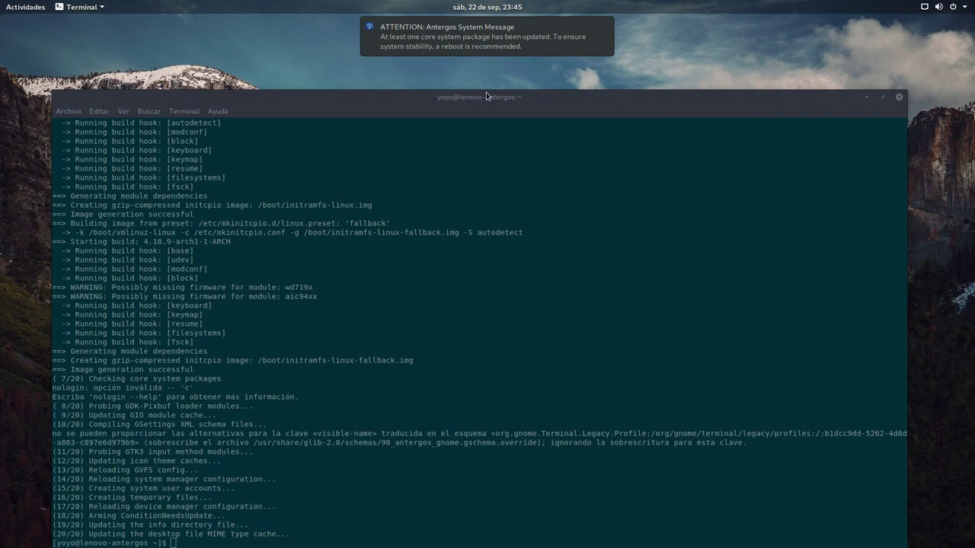
{"action": "mouse_move", "coordinate": [500, 54]}
{"action": "left_click", "coordinate": [511, 111]}
{"action": "left_click_drag", "start_coordinate": [511, 111], "coordinate": [512, 86]}
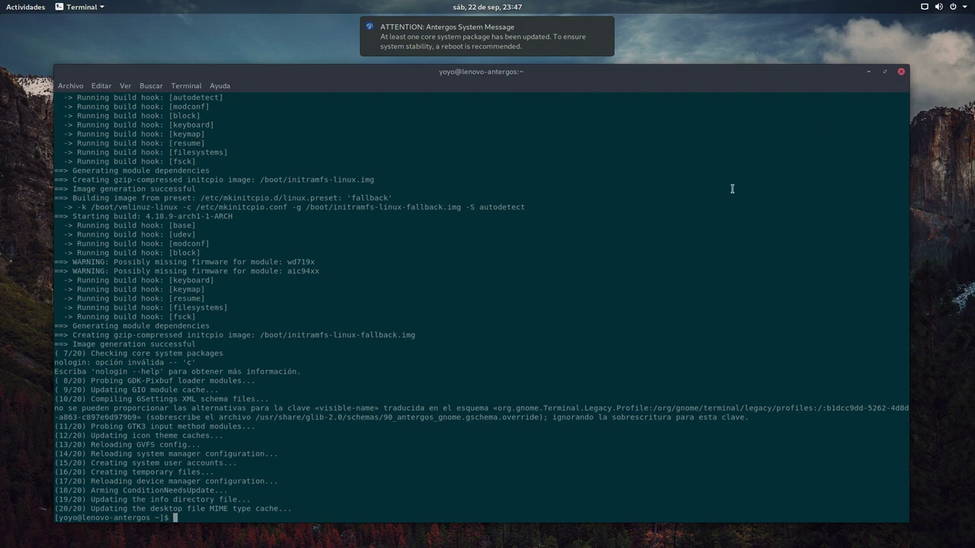
{"action": "left_click", "coordinate": [901, 71]}
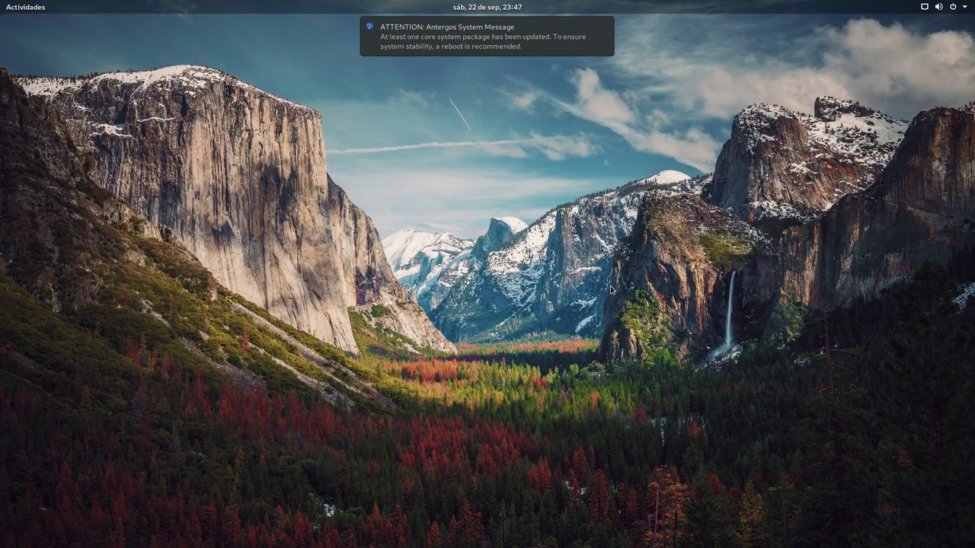
Switch to SimpleScreenRecorder from the activities overview and pause the recording
{"action": "mouse_move", "coordinate": [2, 3]}
{"action": "left_click", "coordinate": [458, 322]}
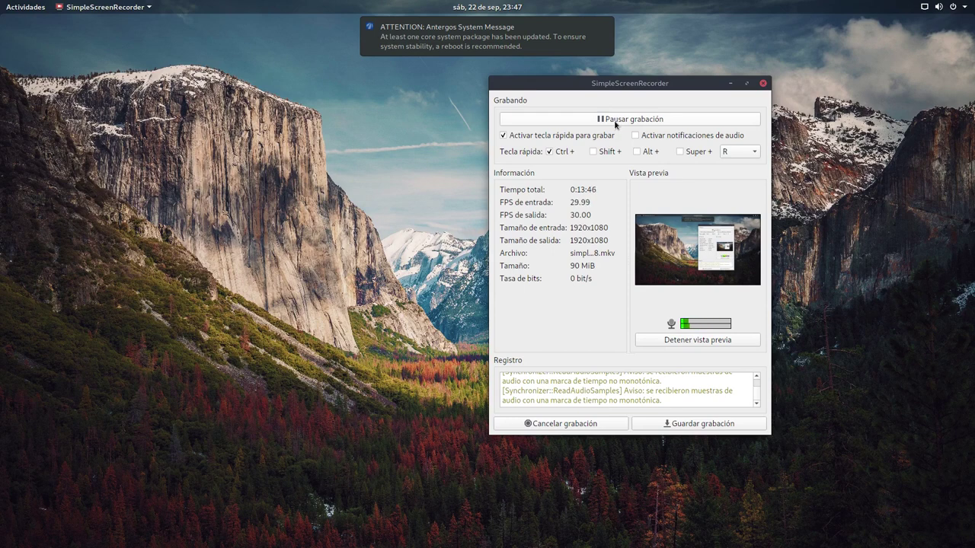
{"action": "left_click", "coordinate": [616, 121]}
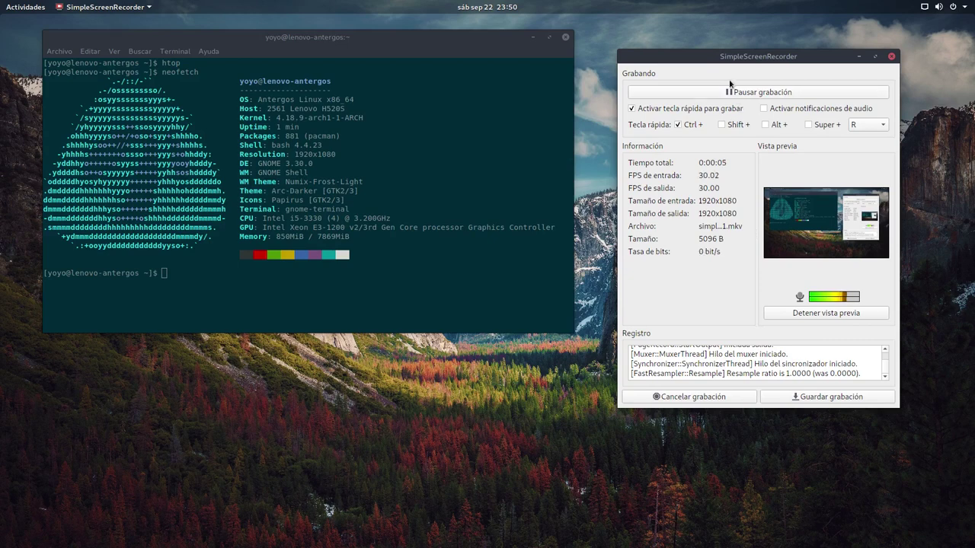
Highlight the desktop environment version and the used memory in the neofetch output, and minimize the repositioned SimpleScreenRecorder window
{"action": "left_click_drag", "start_coordinate": [716, 63], "coordinate": [765, 136]}
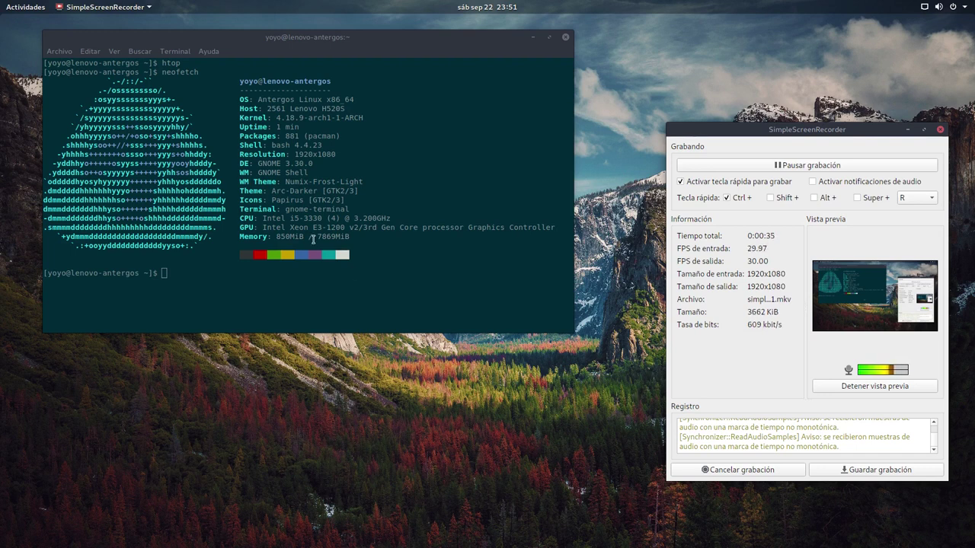
{"action": "left_click_drag", "start_coordinate": [315, 164], "coordinate": [257, 163]}
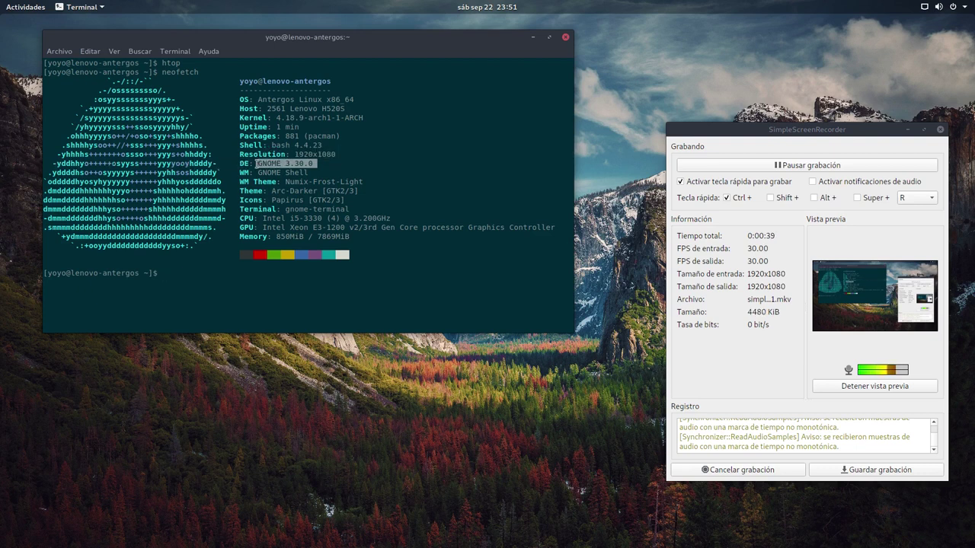
{"action": "left_click", "coordinate": [409, 293]}
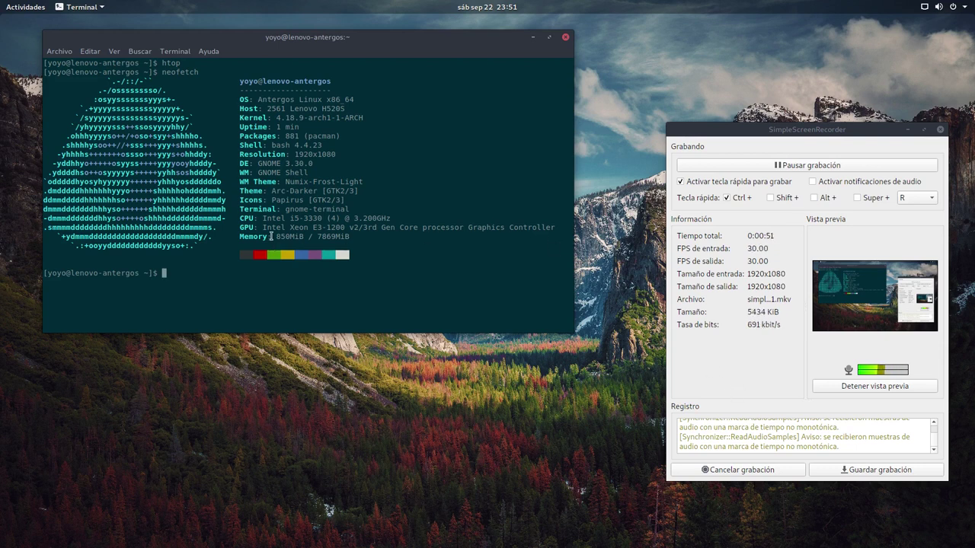
{"action": "left_click_drag", "start_coordinate": [276, 236], "coordinate": [308, 234]}
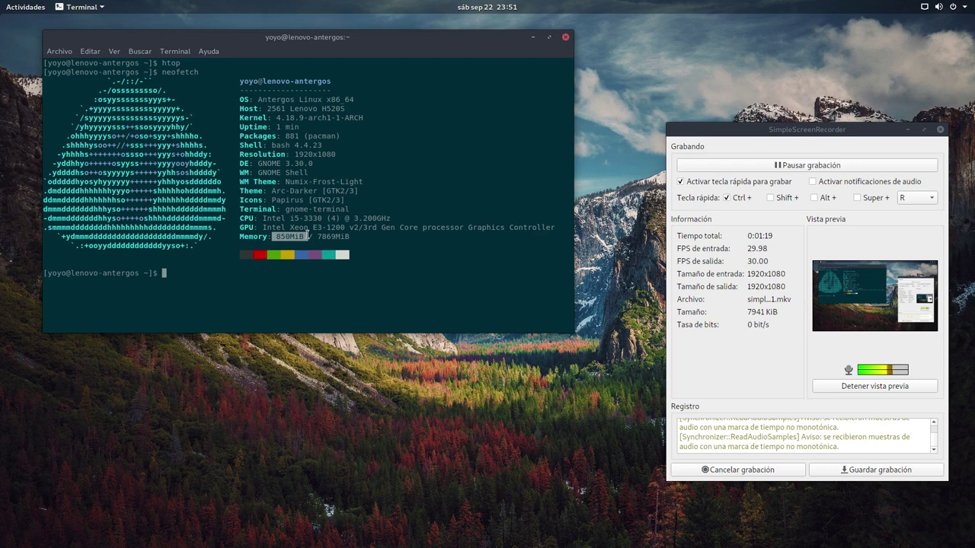
{"action": "left_click", "coordinate": [378, 270]}
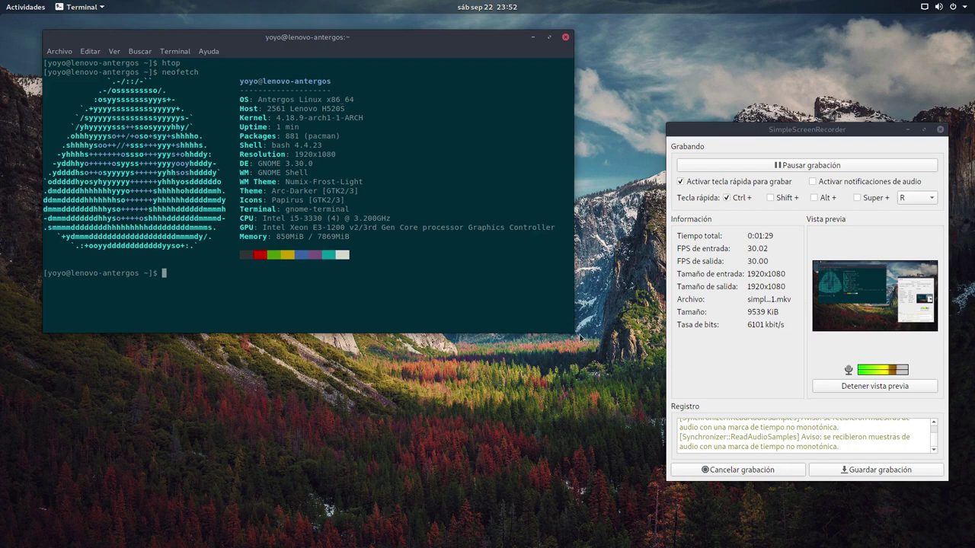
{"action": "left_click", "coordinate": [905, 130]}
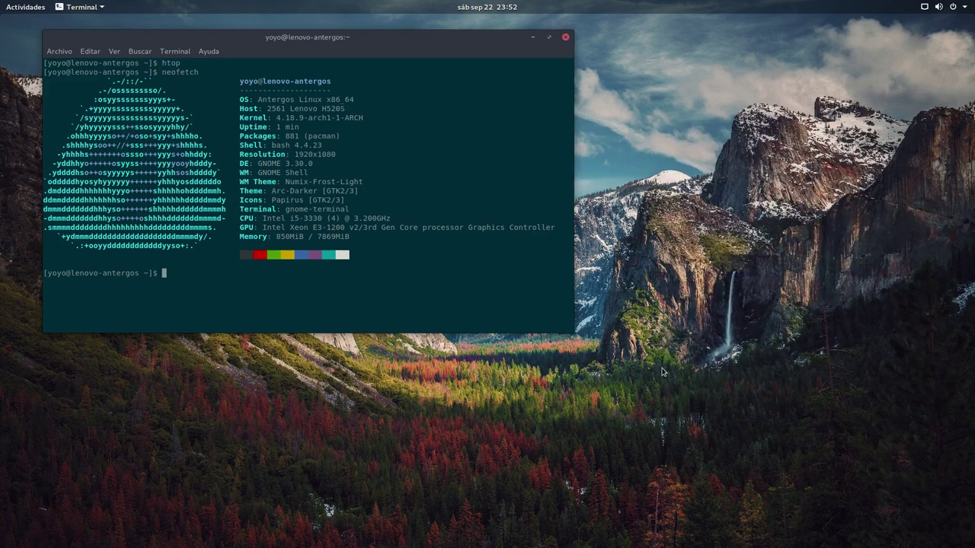
Run htop in the enlarged terminal to examine processor and memory usage, and minimize the window
{"action": "left_click_drag", "start_coordinate": [567, 332], "coordinate": [720, 398]}
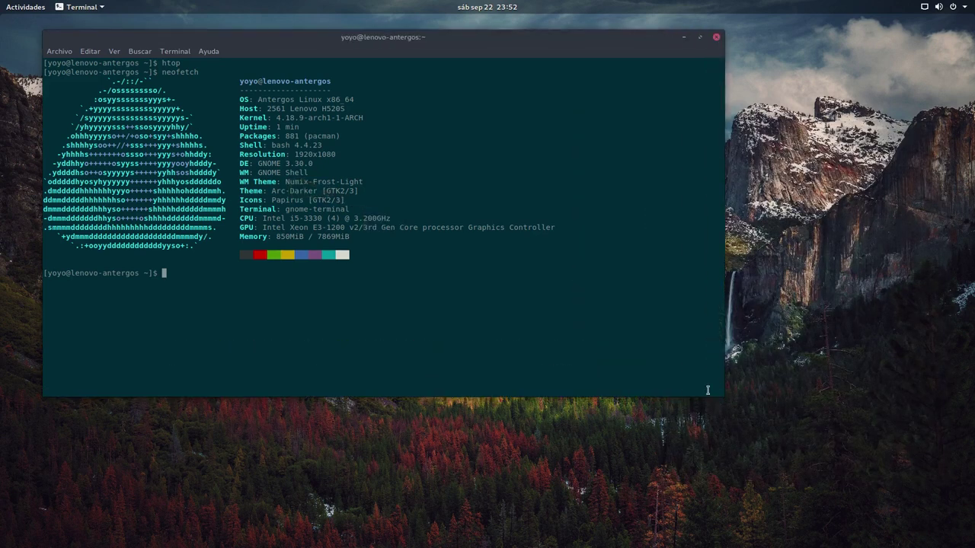
{"action": "type", "text": "htop"}
{"action": "key", "text": "Return"}
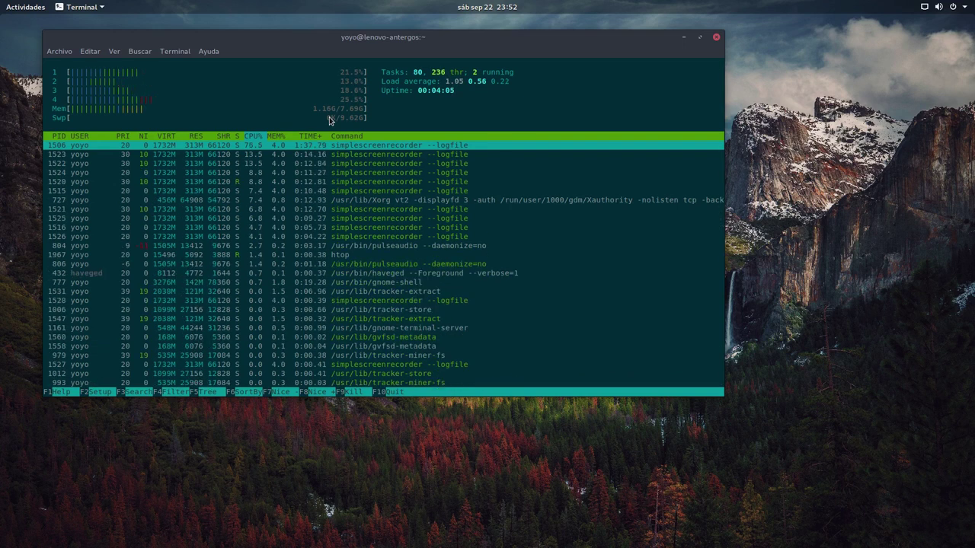
{"action": "left_click", "coordinate": [683, 39]}
Open the system settings, check the GNOME version and hardware on the Acerca de page, and leave that page
{"action": "left_click", "coordinate": [954, 7]}
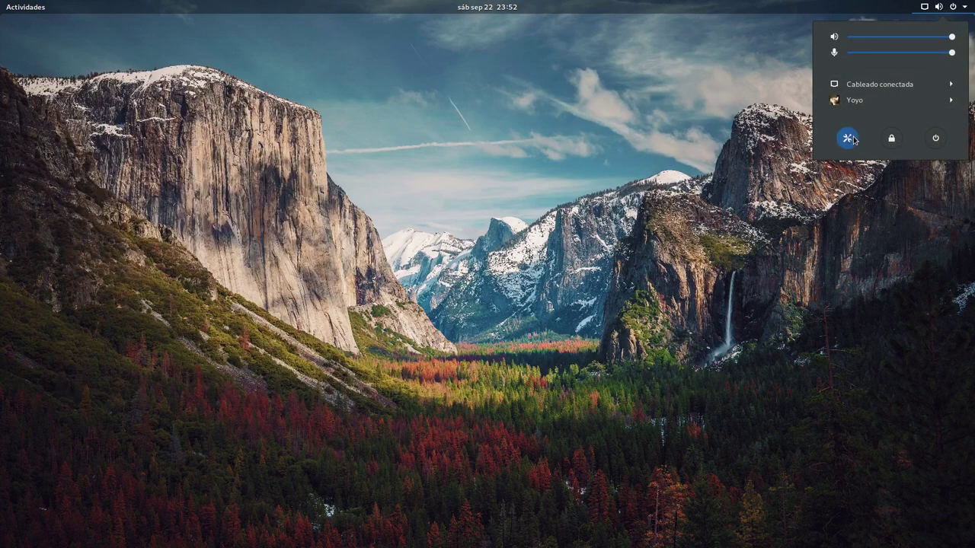
{"action": "left_click", "coordinate": [846, 138]}
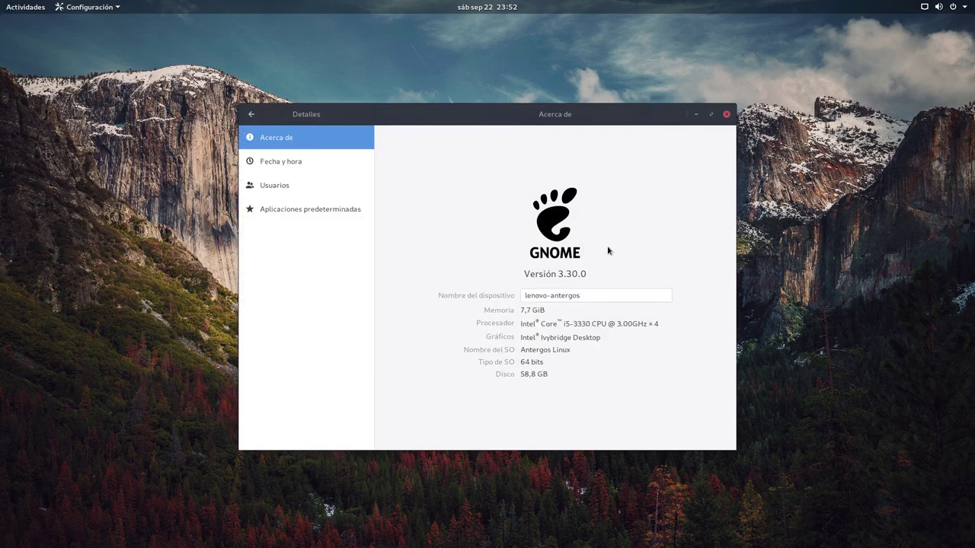
{"action": "key", "text": "ctrl+q"}
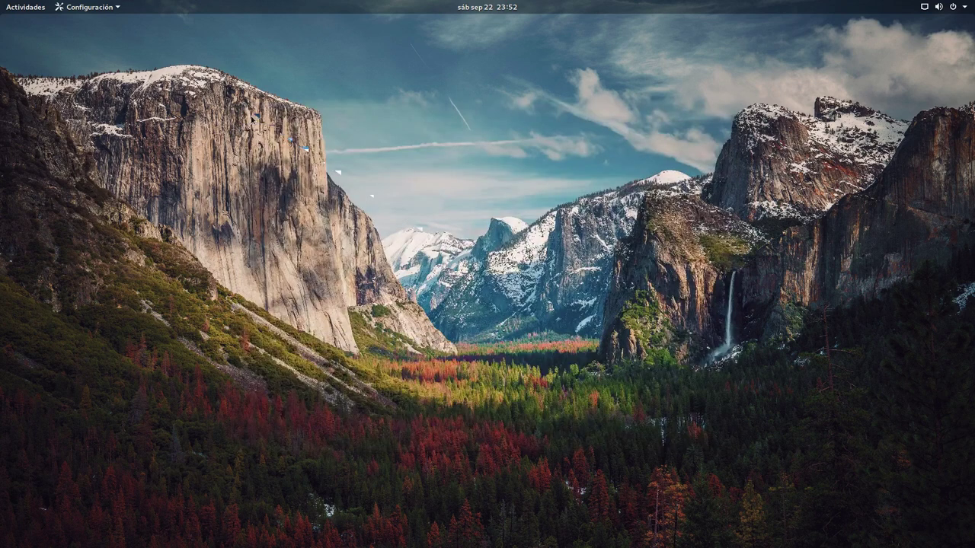
Examine the output and input devices in the Sonido settings, and view the Bluetooth settings
{"action": "left_click", "coordinate": [298, 360]}
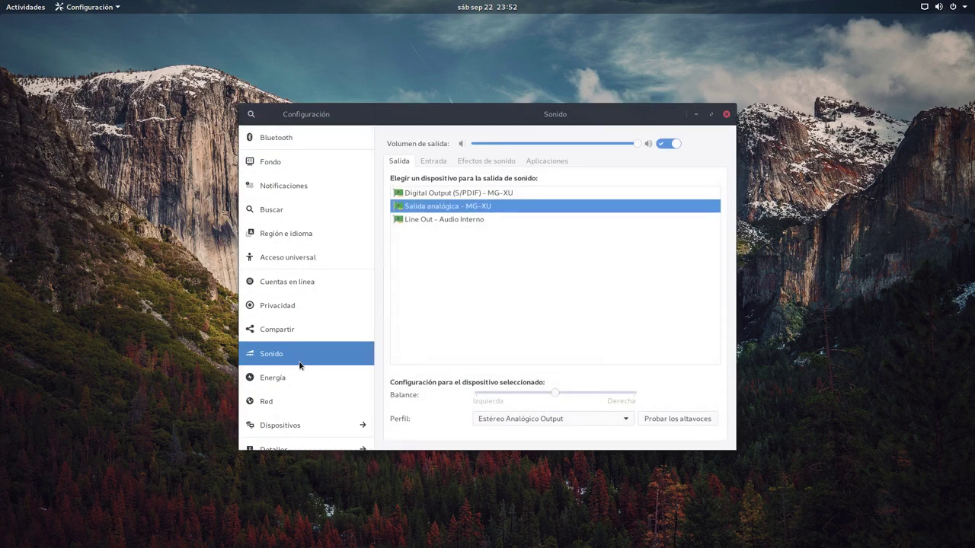
{"action": "left_click", "coordinate": [431, 161]}
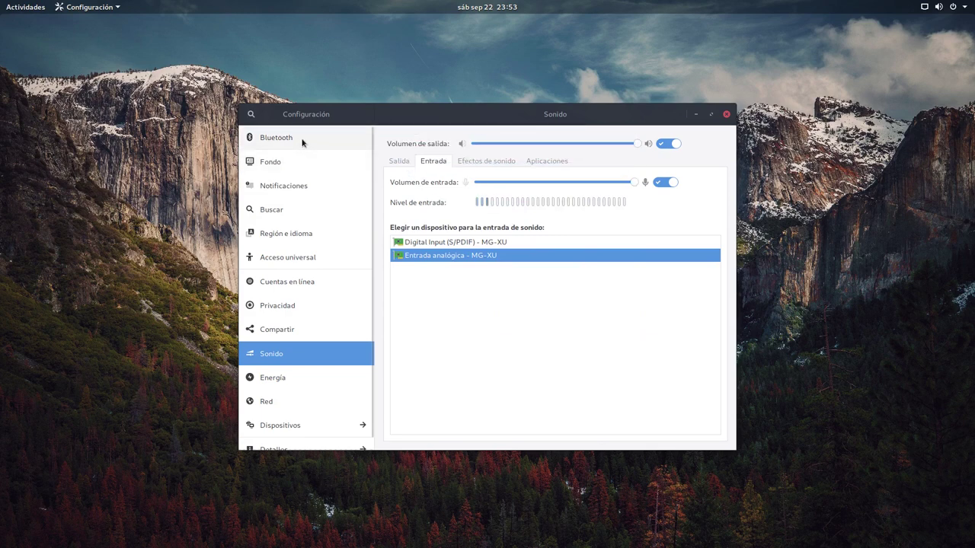
{"action": "left_click", "coordinate": [301, 139]}
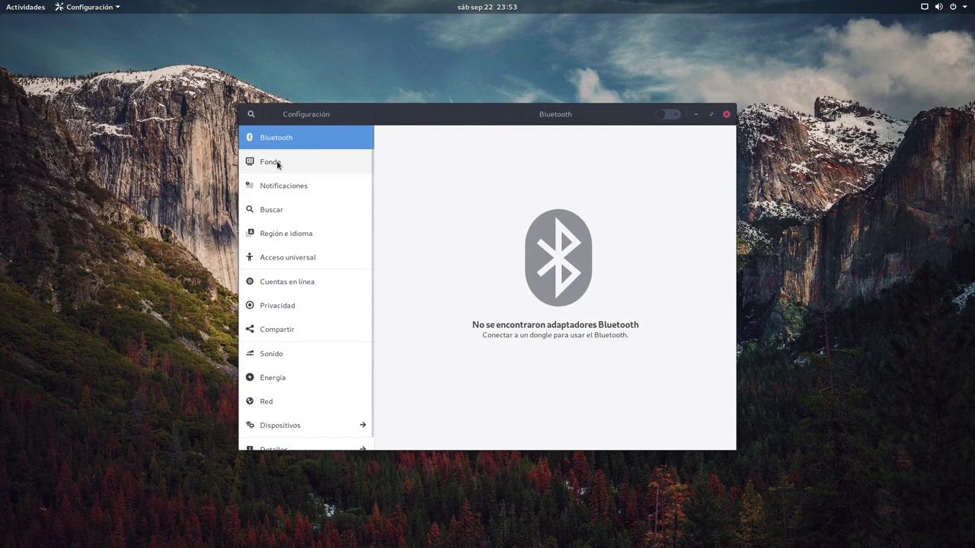
Look through the Fondo, Notificaciones, Buscar, Región e idioma, Acceso universal, Cuentas en línea and Privacidad settings, and close the settings window
{"action": "left_click", "coordinate": [278, 164]}
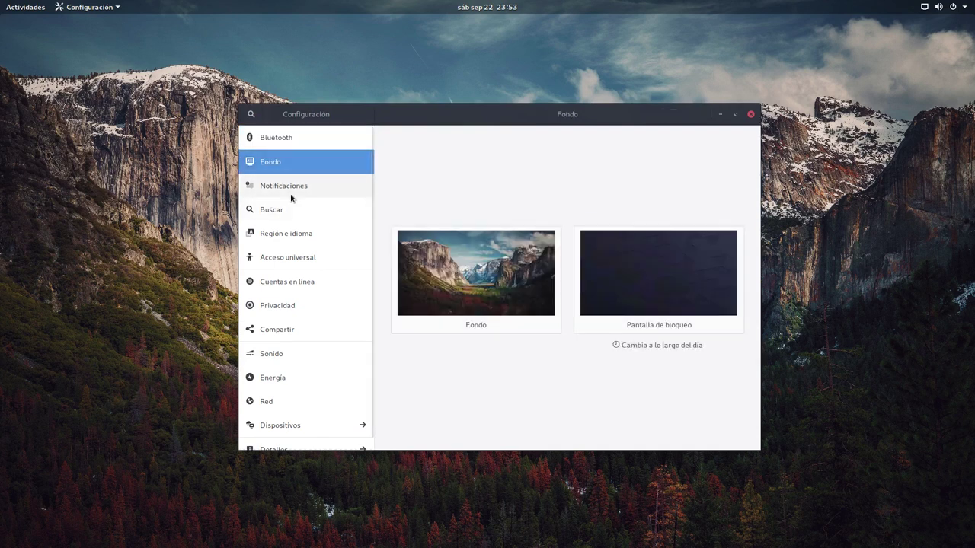
{"action": "left_click", "coordinate": [265, 190]}
{"action": "left_click", "coordinate": [279, 213]}
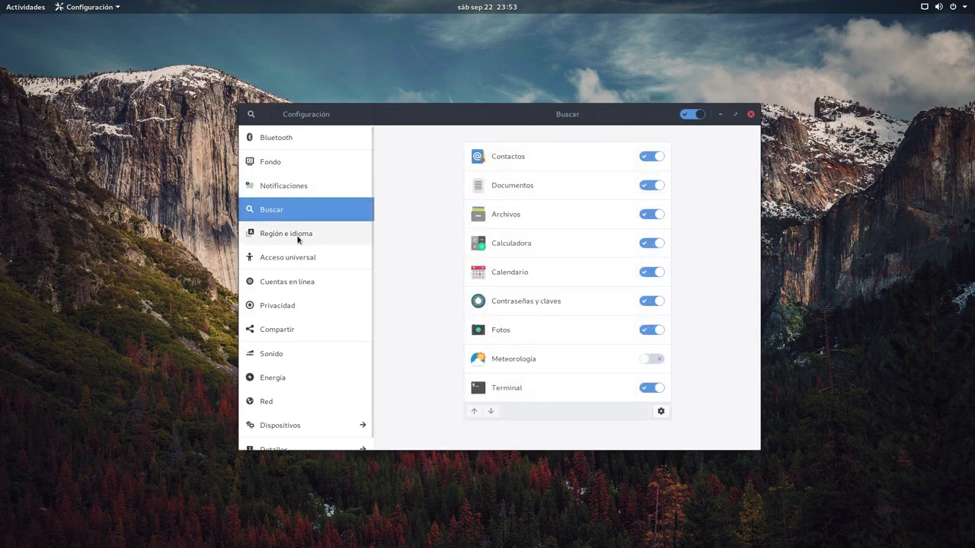
{"action": "left_click", "coordinate": [297, 236]}
{"action": "left_click", "coordinate": [289, 259]}
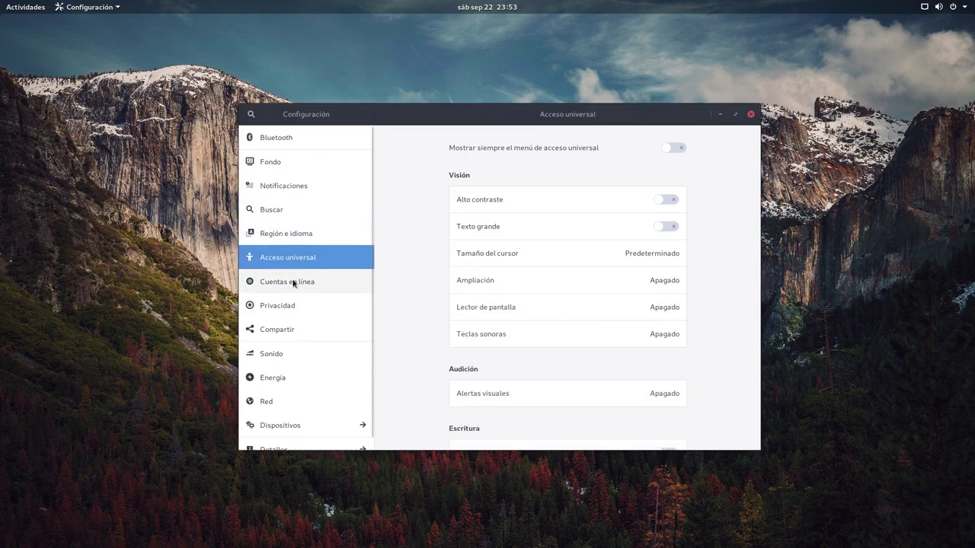
{"action": "left_click", "coordinate": [294, 281]}
{"action": "left_click", "coordinate": [298, 312]}
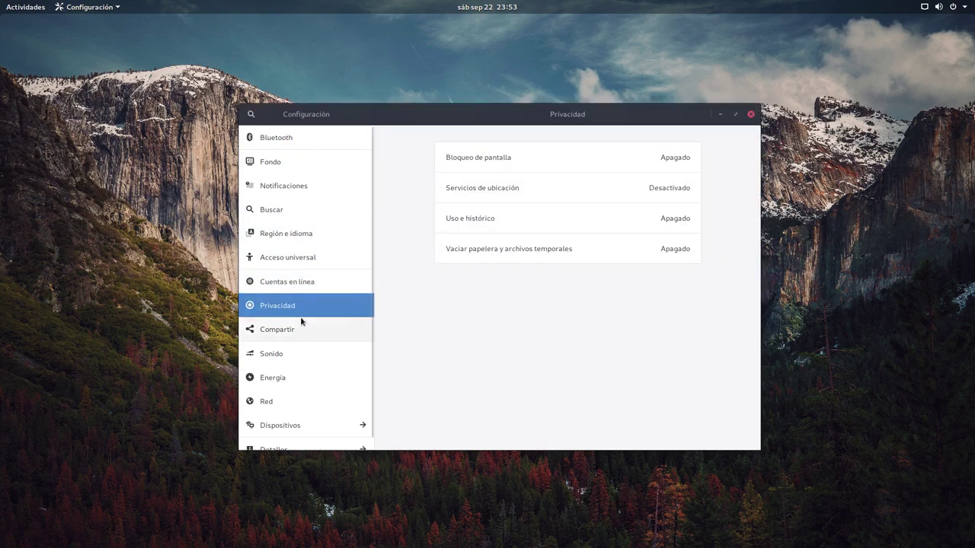
{"action": "key", "text": "alt+F4"}
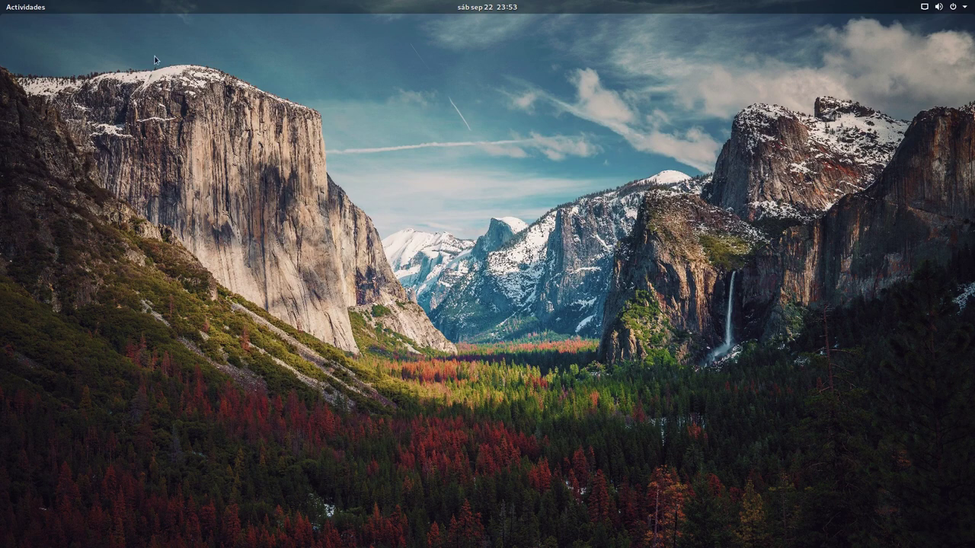
View the system menu and examine the open windows and workspaces in the activities overview
{"action": "left_click", "coordinate": [945, 7]}
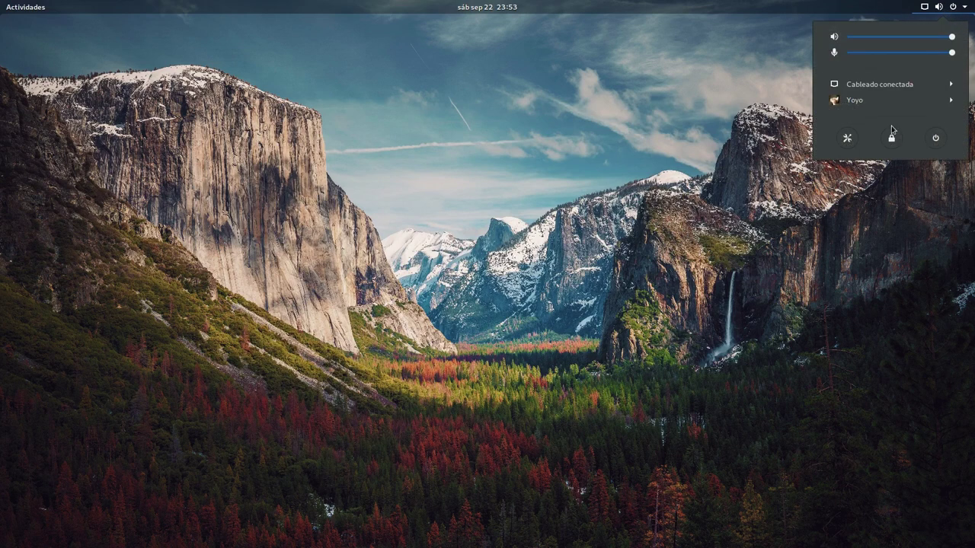
{"action": "left_click", "coordinate": [845, 137]}
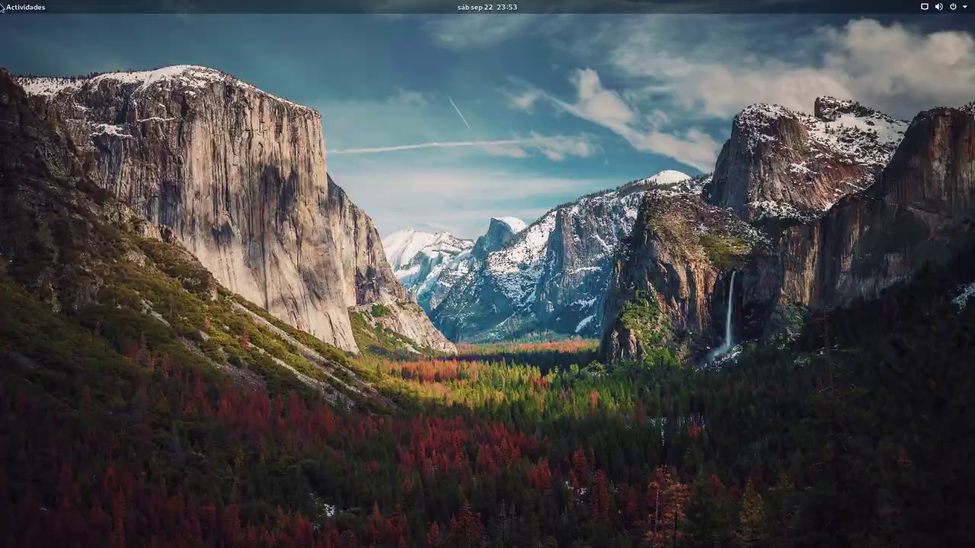
{"action": "mouse_move", "coordinate": [2, 5]}
{"action": "key", "text": "super"}
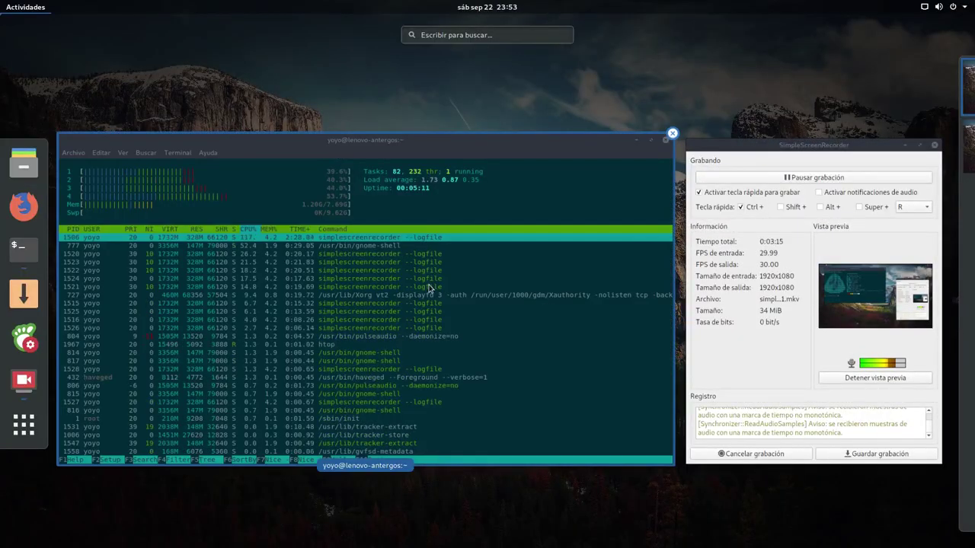
{"action": "key", "text": "super+Page_Down"}
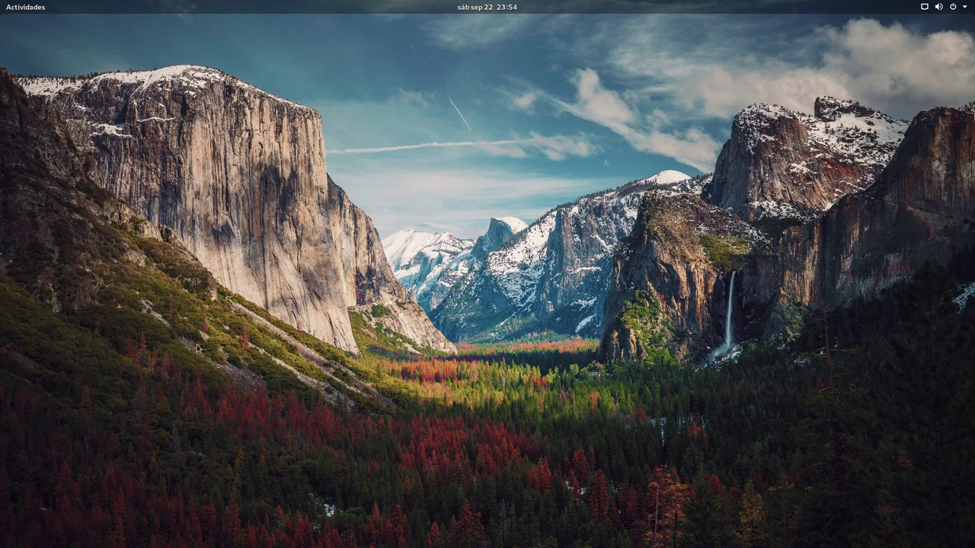
Open the bookmarked GNOME Shell Extensions site in Firefox and display its list of installed extensions
{"action": "mouse_move", "coordinate": [2, 2]}
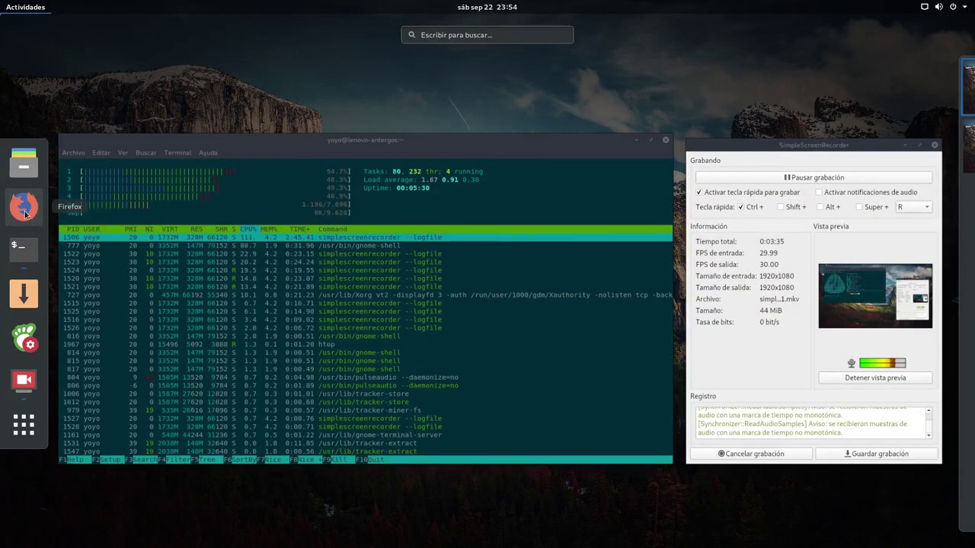
{"action": "left_click", "coordinate": [24, 206]}
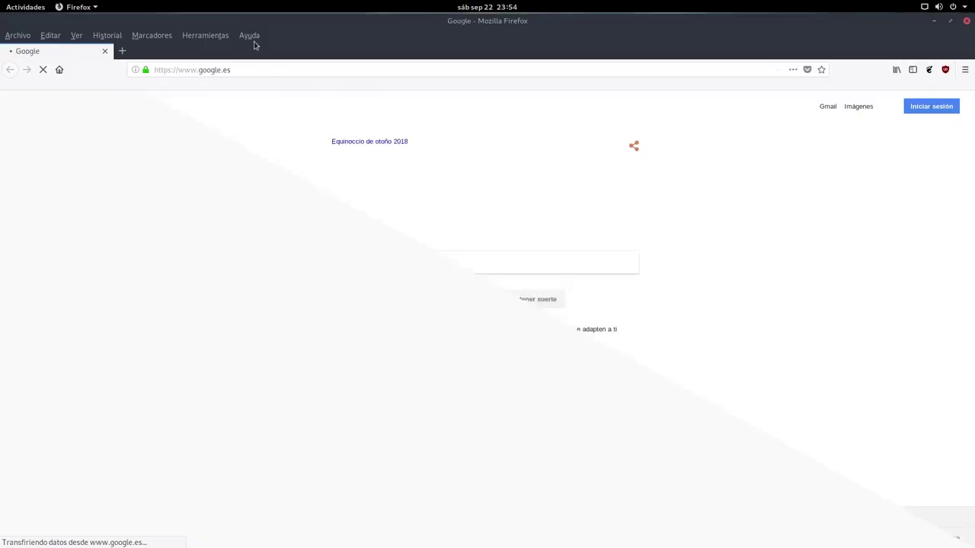
{"action": "left_click", "coordinate": [168, 36]}
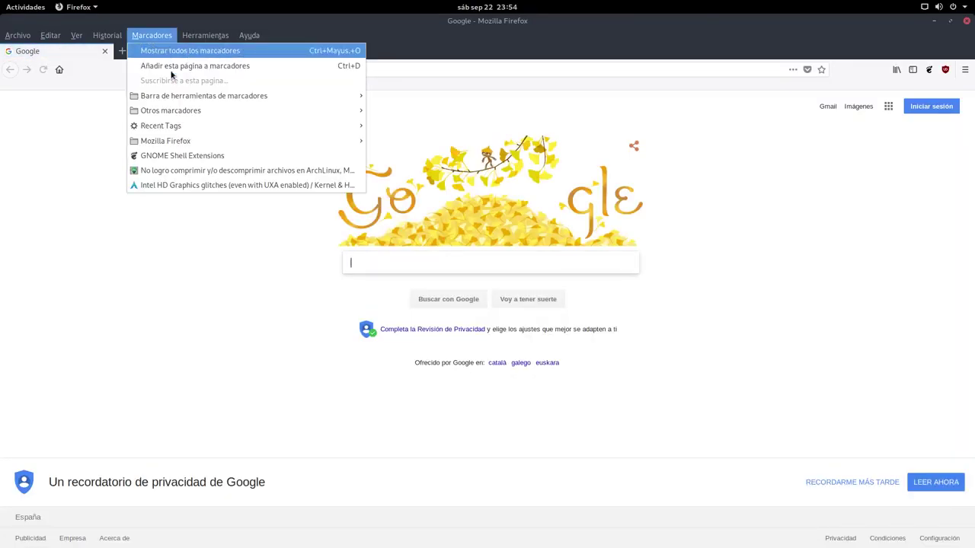
{"action": "left_click", "coordinate": [187, 155]}
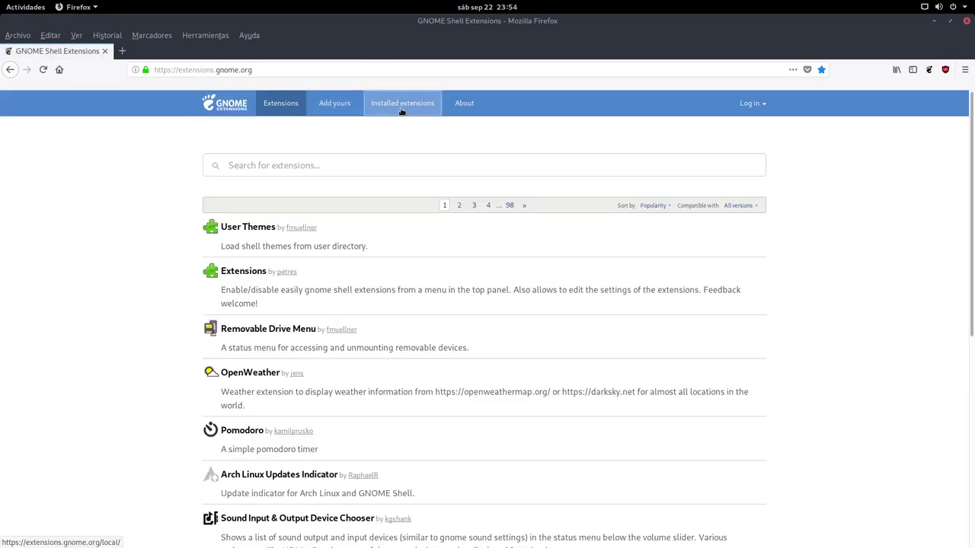
{"action": "left_click", "coordinate": [401, 110]}
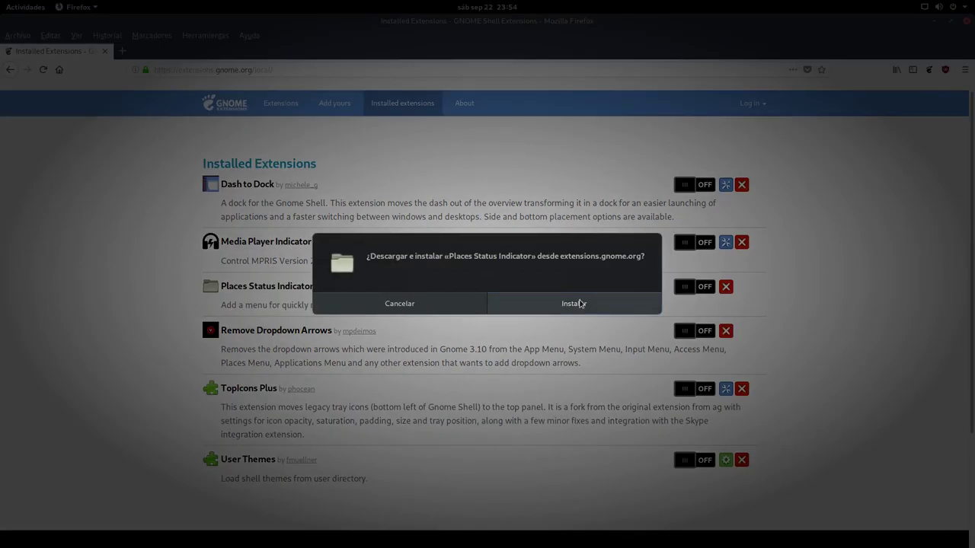
Install the offered Places Status Indicator and User Themes extensions, switching Places Status Indicator on
{"action": "left_click", "coordinate": [578, 304]}
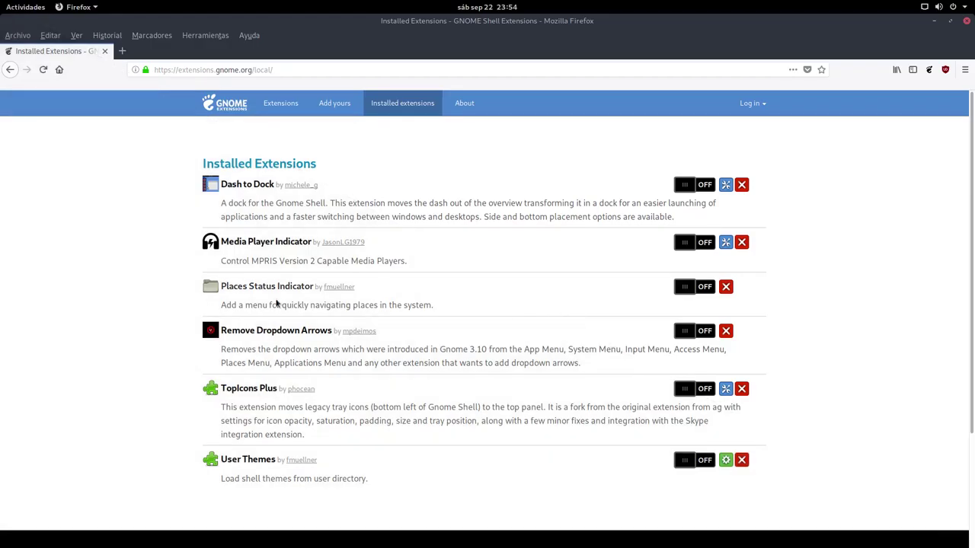
{"action": "left_click", "coordinate": [689, 287]}
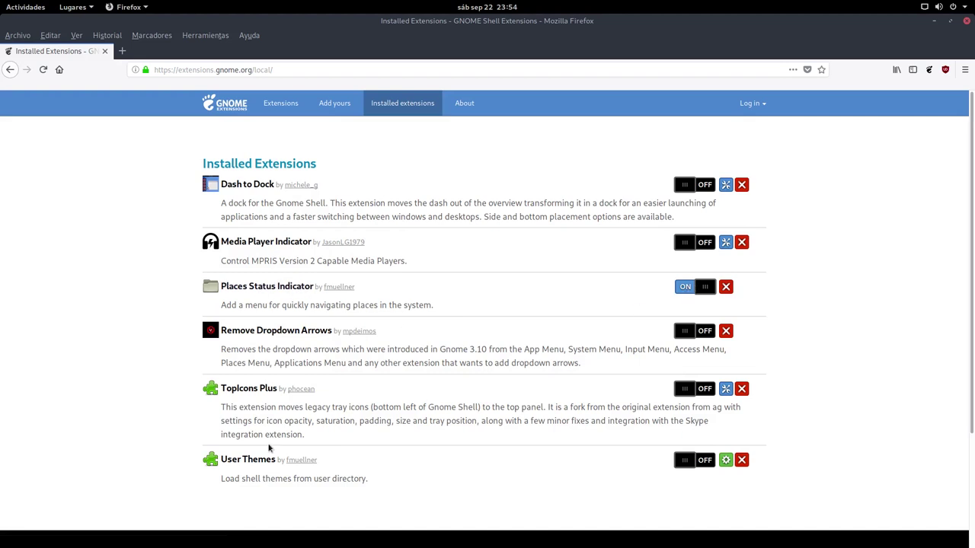
{"action": "left_click", "coordinate": [728, 462]}
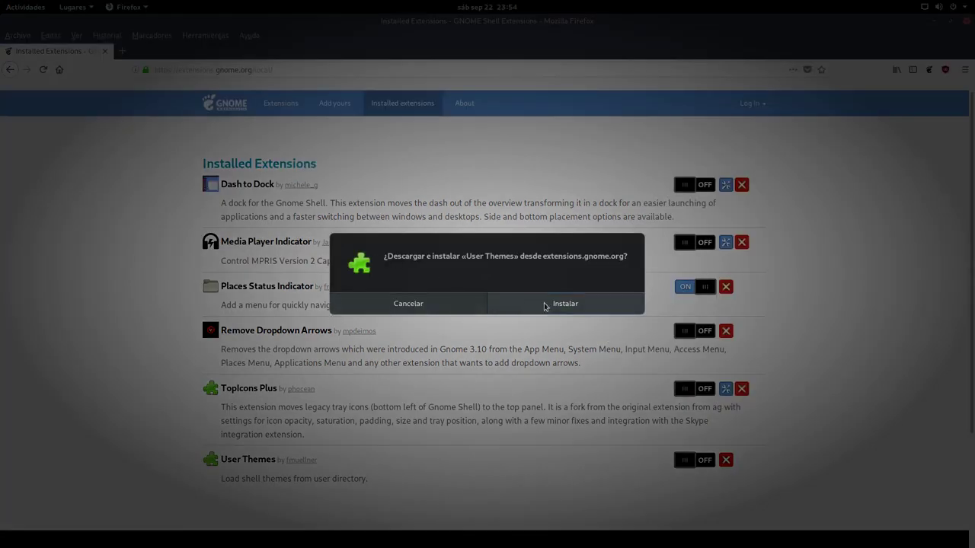
{"action": "left_click", "coordinate": [552, 306]}
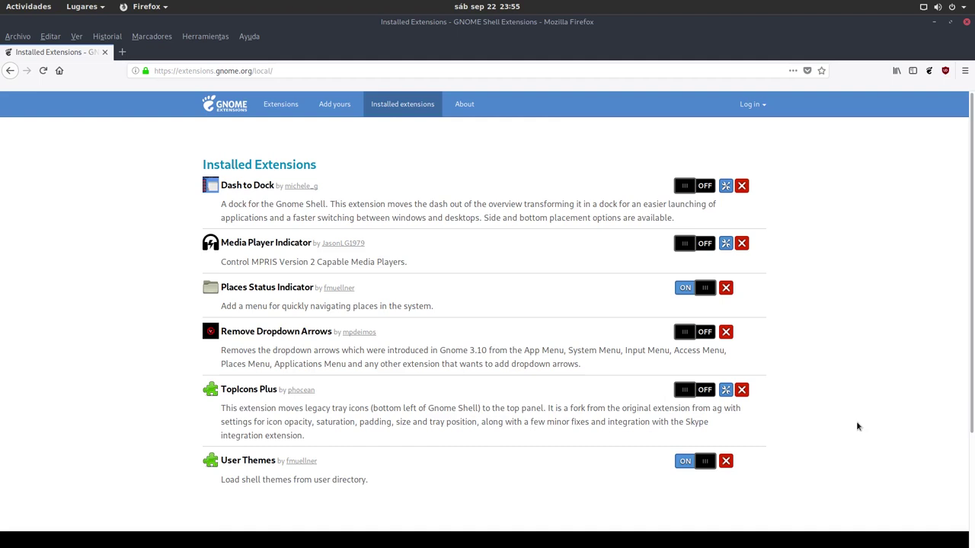
Review the installed extensions, minimize the browser, and view the folders listed under Lugares
{"action": "scroll", "coordinate": [856, 416], "scroll_direction": "down", "scroll_amount": 3}
{"action": "scroll", "coordinate": [856, 414], "scroll_direction": "up", "scroll_amount": 3}
{"action": "left_click", "coordinate": [936, 23]}
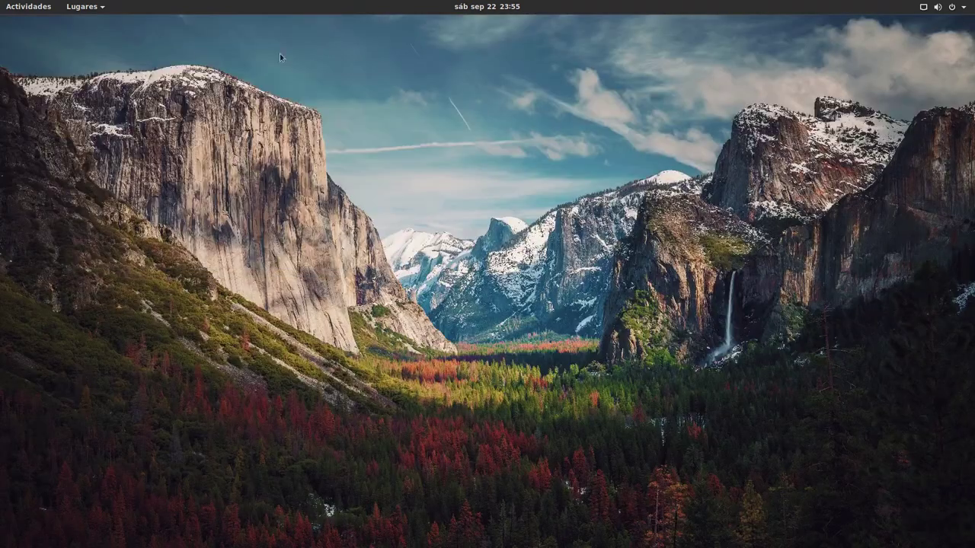
{"action": "left_click", "coordinate": [95, 9]}
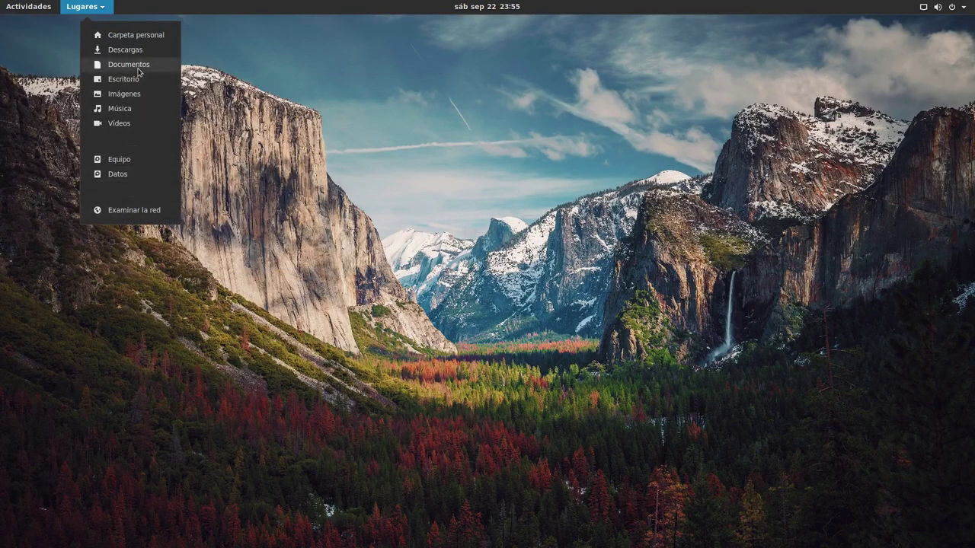
{"action": "left_click", "coordinate": [289, 124]}
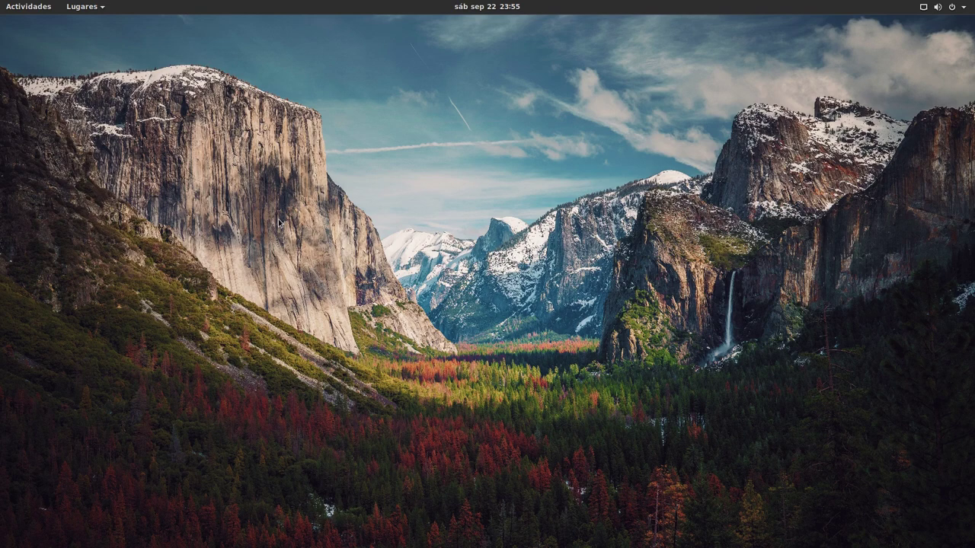
In the Extensiones section of Retoques, enable Dash to dock, Media player indicator, Remove dropdown arrows and Topicons plus
{"action": "key", "text": "super"}
{"action": "left_click", "coordinate": [28, 342]}
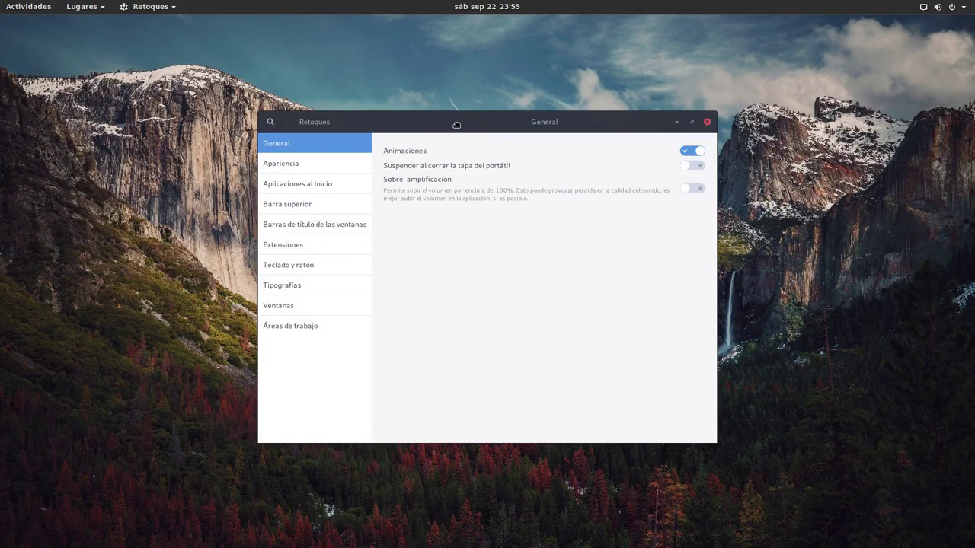
{"action": "left_click", "coordinate": [344, 249]}
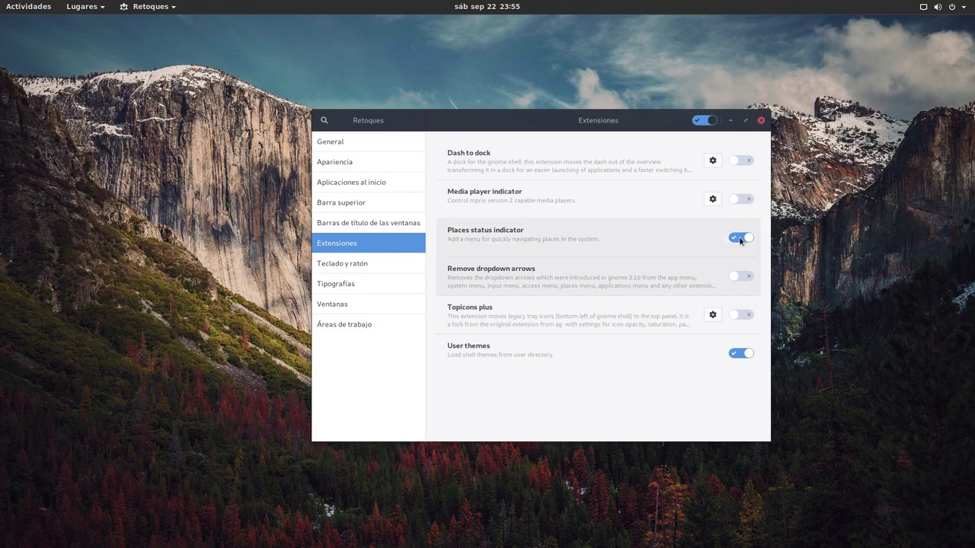
{"action": "left_click", "coordinate": [741, 161]}
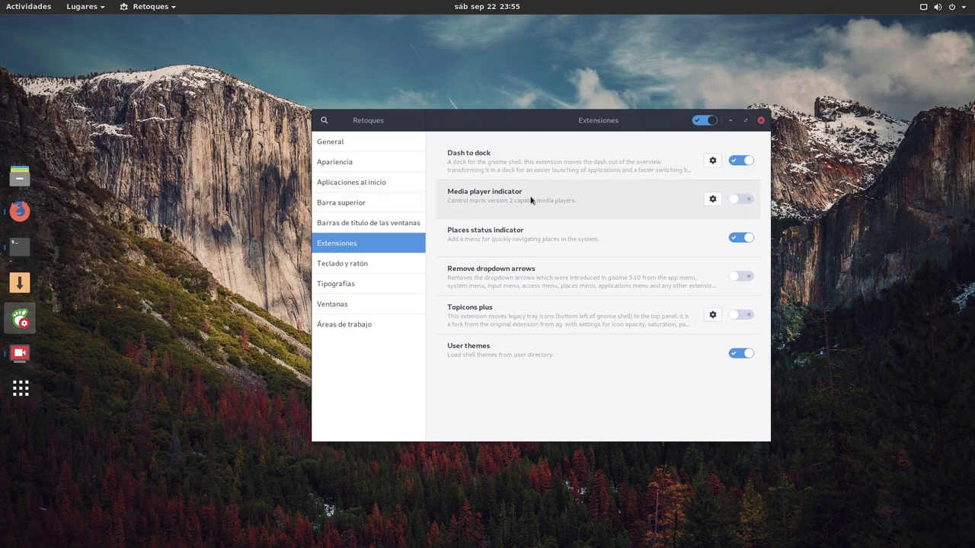
{"action": "left_click", "coordinate": [741, 199]}
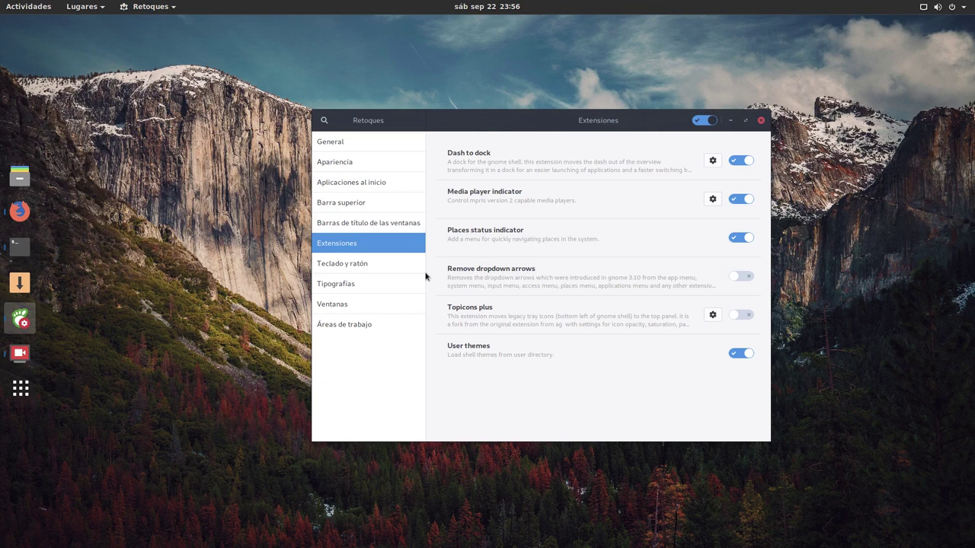
{"action": "left_click", "coordinate": [743, 277]}
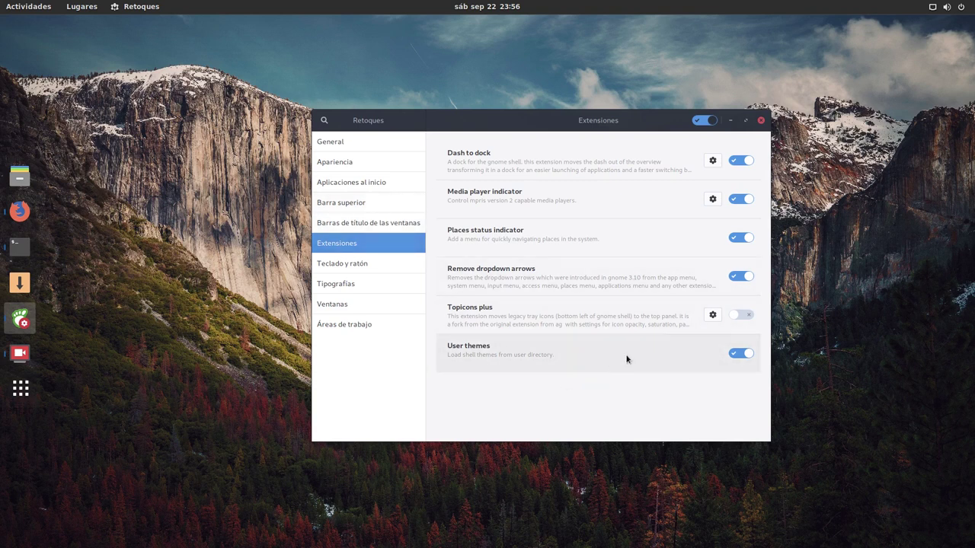
{"action": "left_click", "coordinate": [742, 315]}
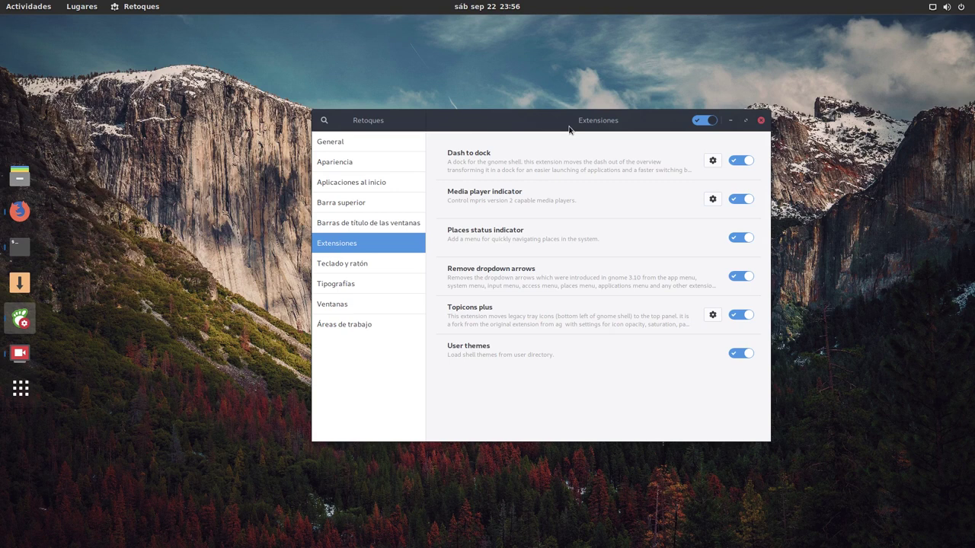
Check the recording in SimpleScreenRecorder, minimize the repositioned window, and close Retoques
{"action": "left_click", "coordinate": [19, 352]}
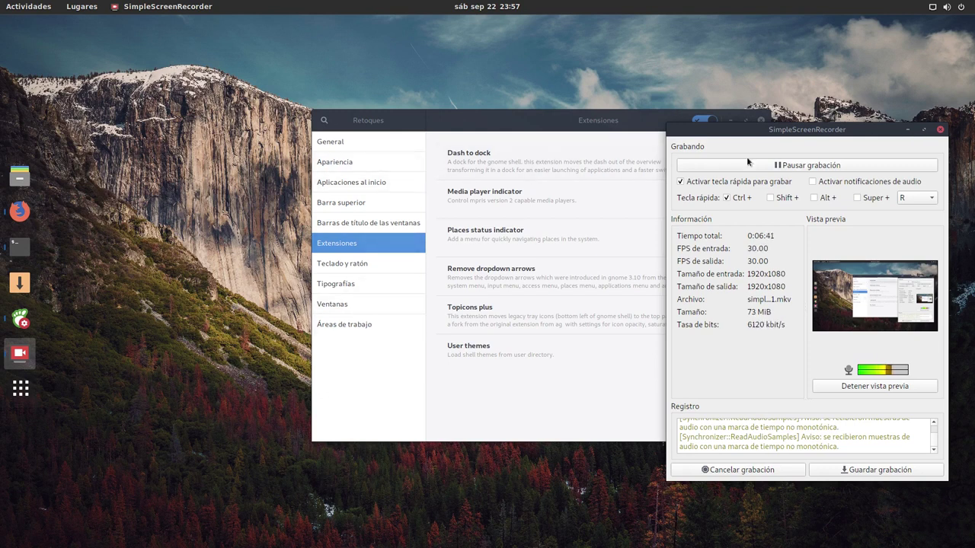
{"action": "left_click_drag", "start_coordinate": [786, 131], "coordinate": [303, 54]}
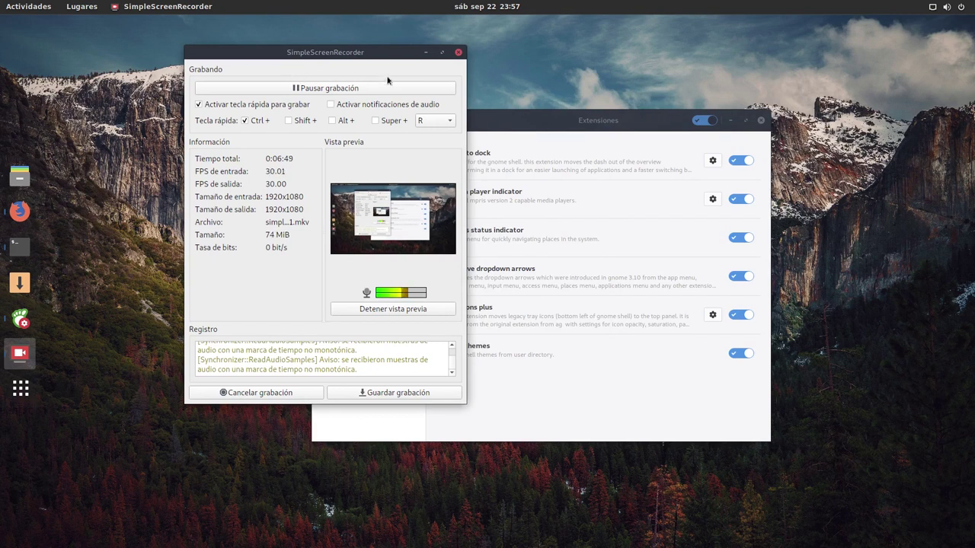
{"action": "left_click", "coordinate": [427, 53]}
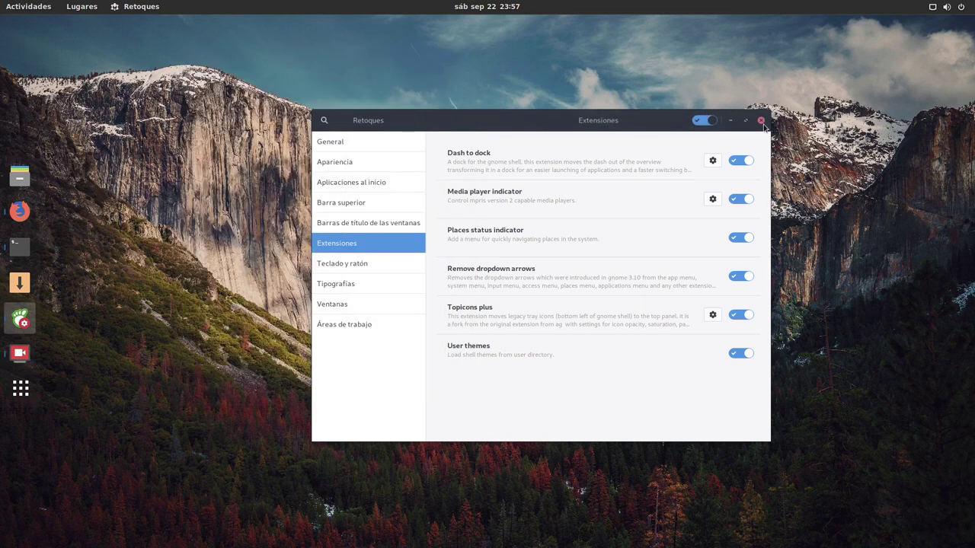
{"action": "left_click", "coordinate": [760, 121]}
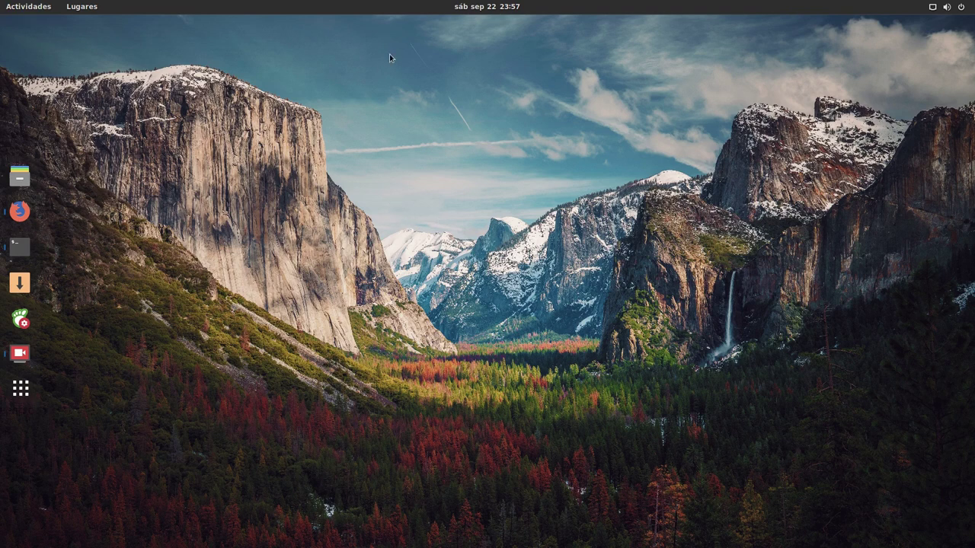
Search the activities overview for "so", examine the suggestions, and clear the search
{"action": "key", "text": "super"}
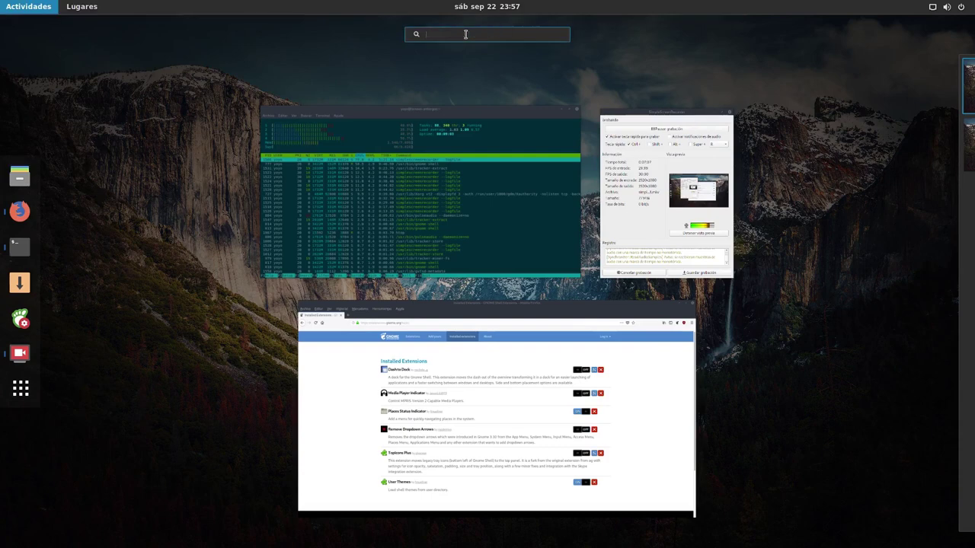
{"action": "type", "text": "so"}
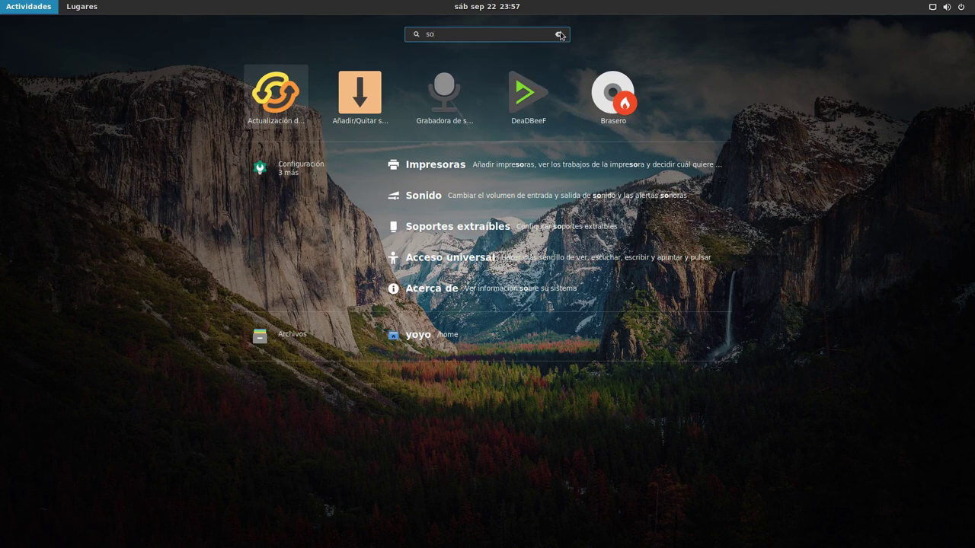
{"action": "left_click", "coordinate": [560, 35]}
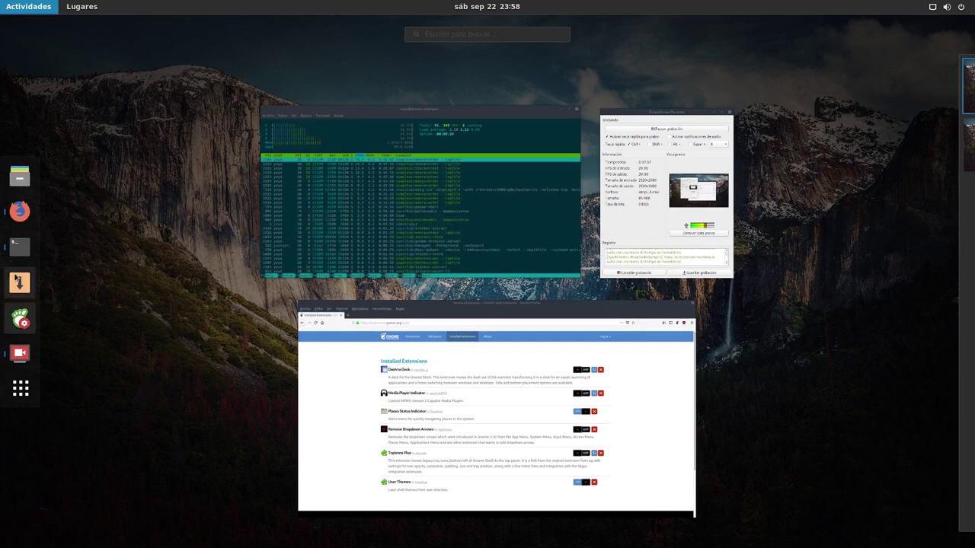
Open the Vídeos folder in Archivos and examine the actions offered for the current folder, including Abrir en una terminal
{"action": "left_click", "coordinate": [20, 176]}
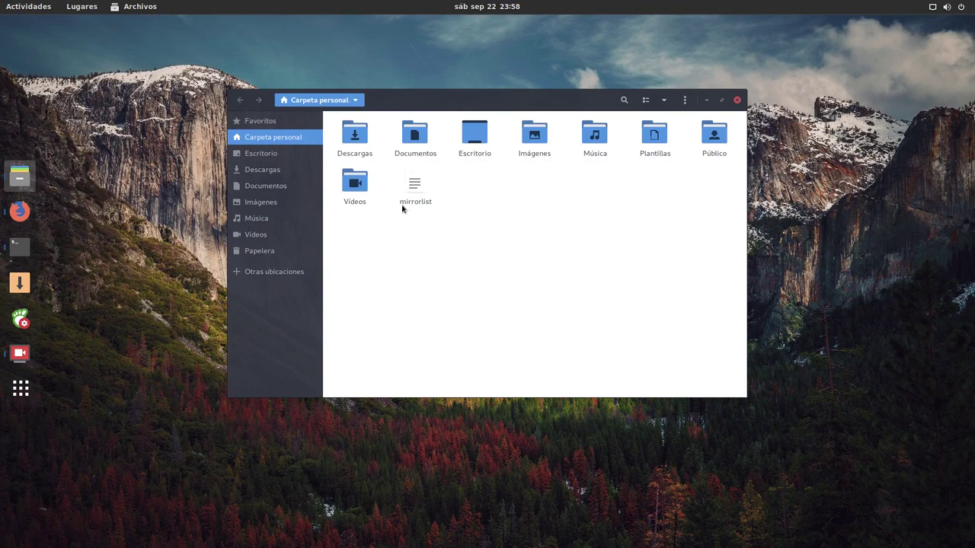
{"action": "key", "text": "ctrl+w"}
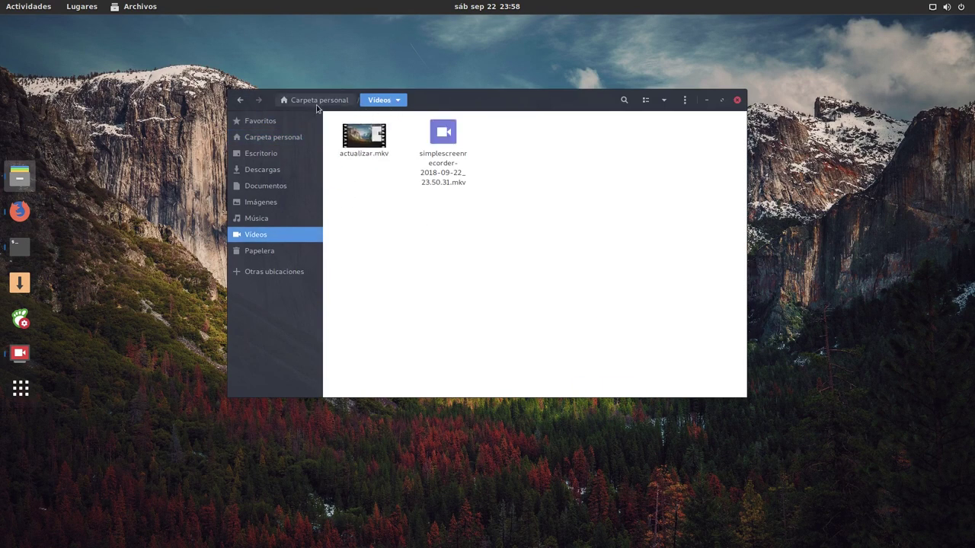
{"action": "left_click", "coordinate": [393, 105]}
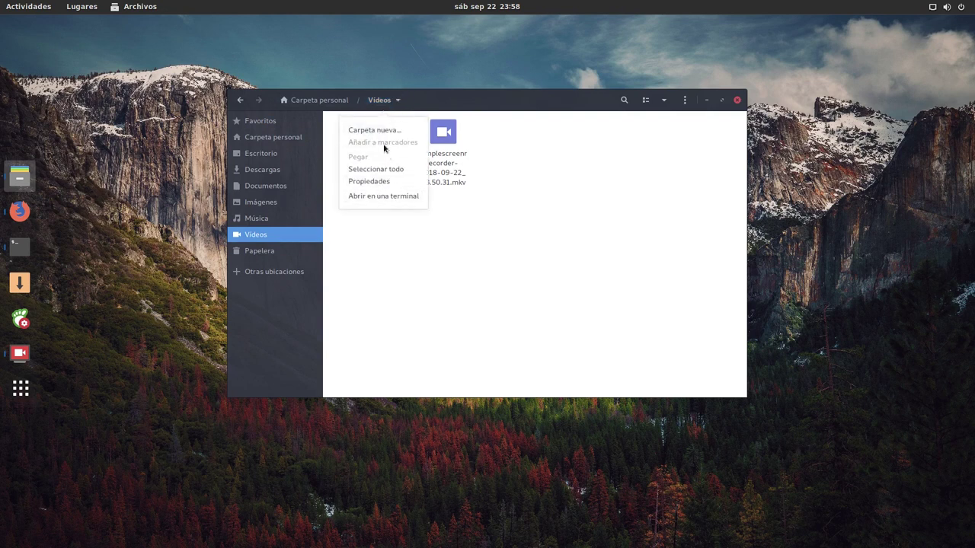
{"action": "left_click", "coordinate": [465, 220]}
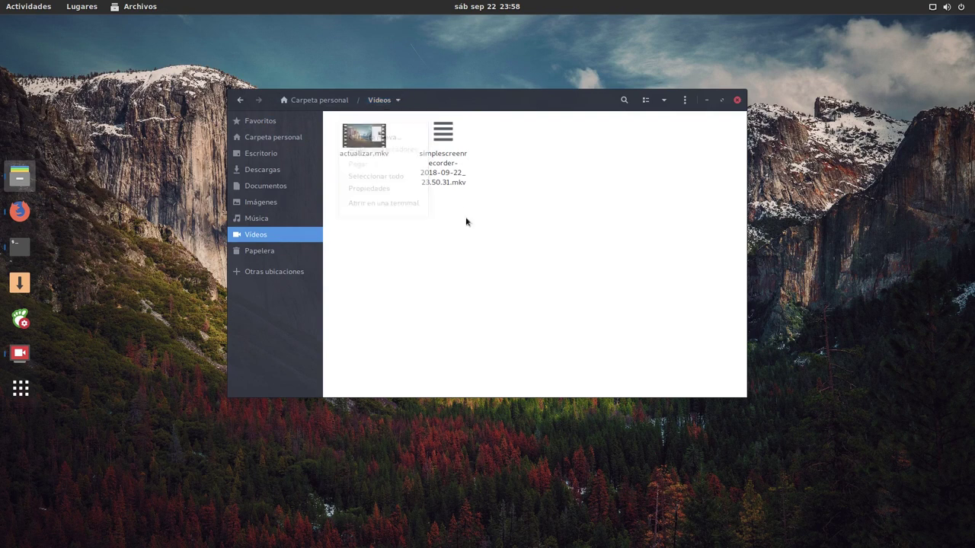
{"action": "left_click", "coordinate": [380, 105]}
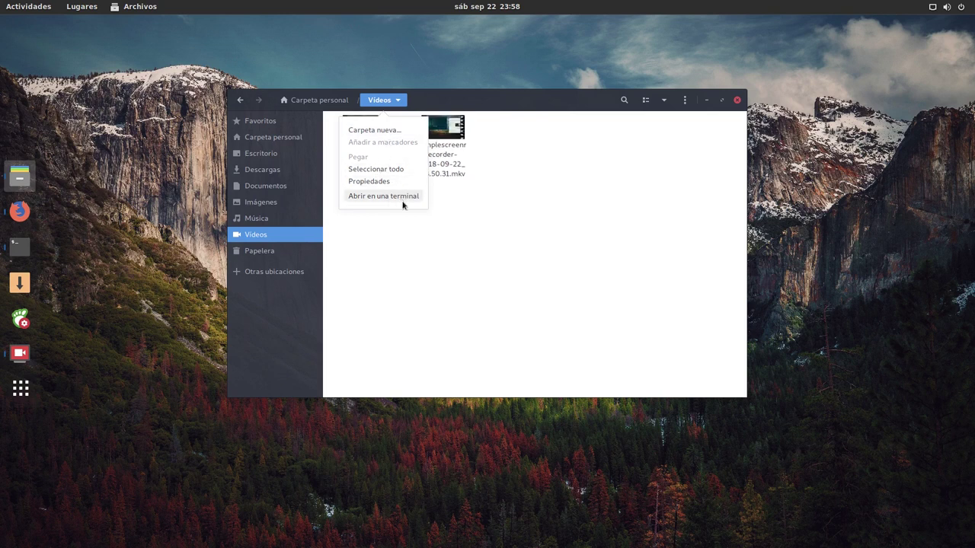
{"action": "left_click", "coordinate": [428, 321]}
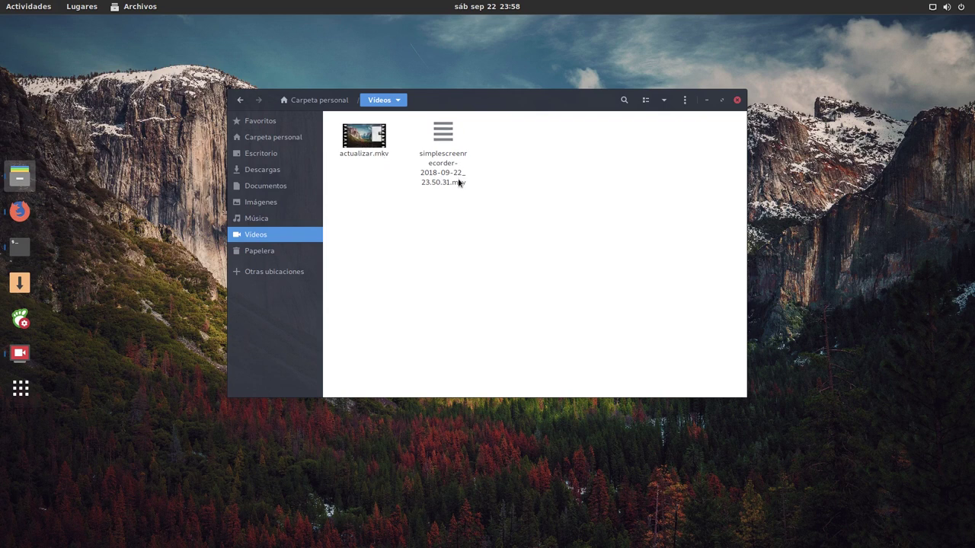
{"action": "left_click", "coordinate": [395, 104]}
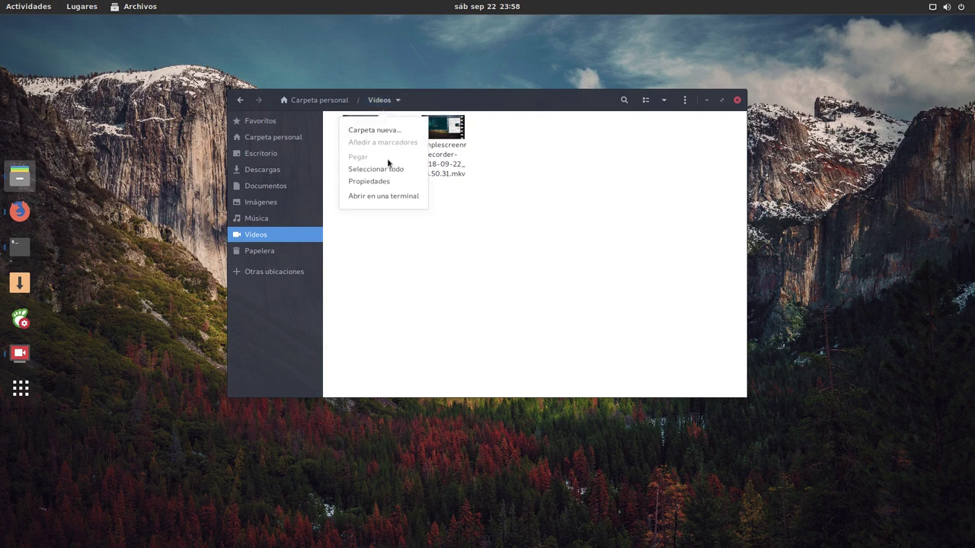
{"action": "left_click", "coordinate": [428, 239]}
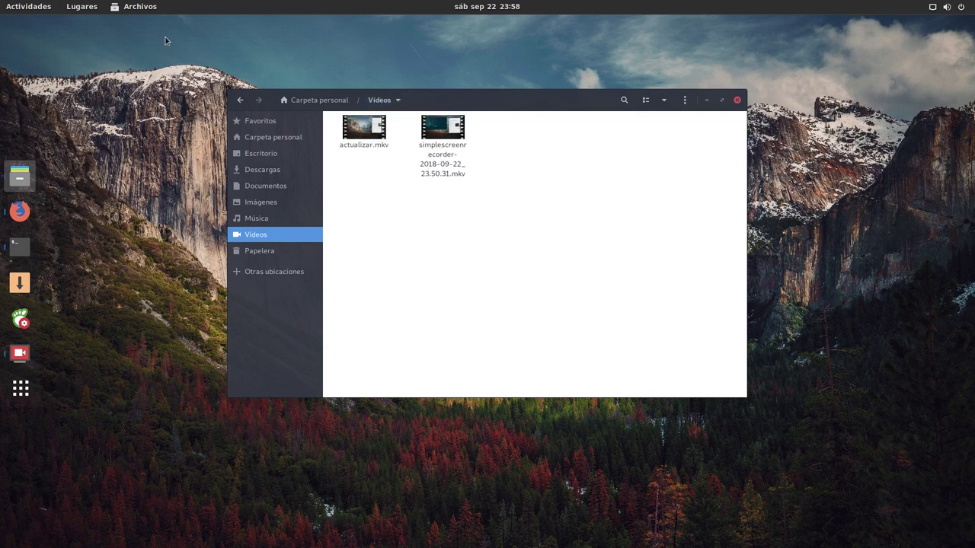
View the version information of Archivos, dismiss it, and close the file manager
{"action": "left_click", "coordinate": [138, 6]}
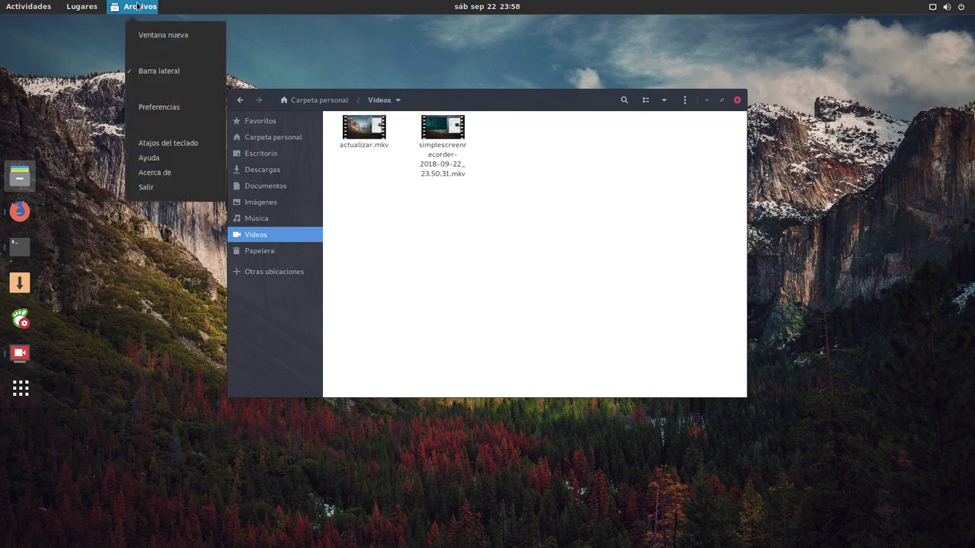
{"action": "left_click", "coordinate": [168, 173]}
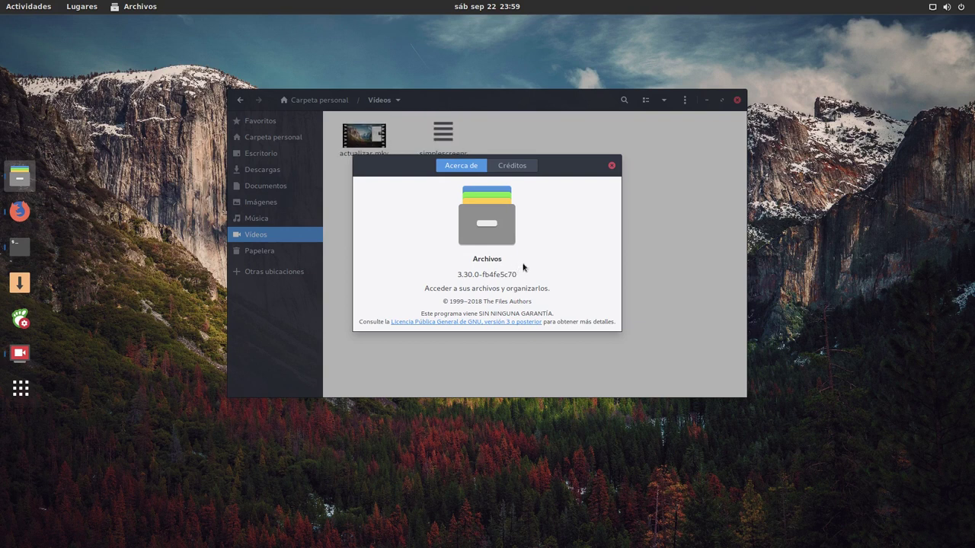
{"action": "left_click", "coordinate": [612, 165]}
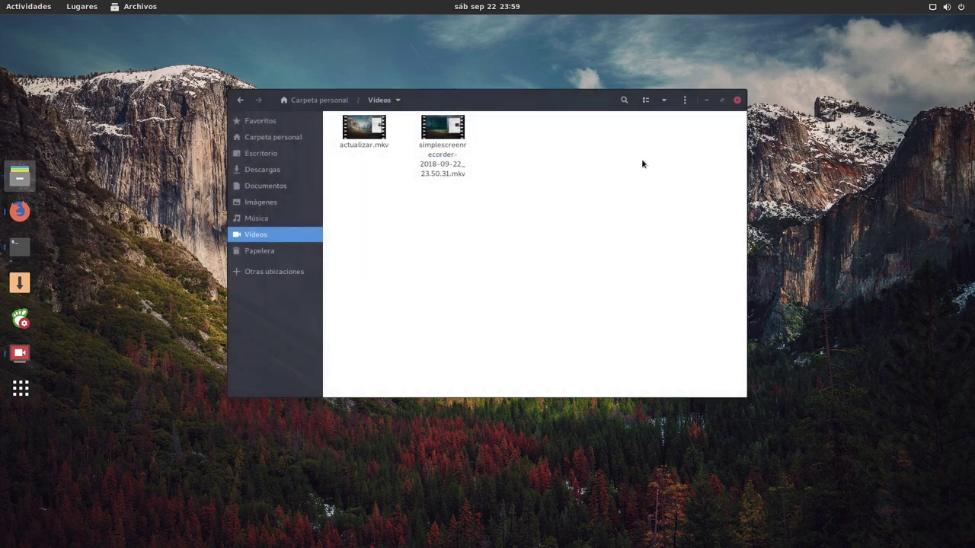
{"action": "left_click", "coordinate": [737, 101]}
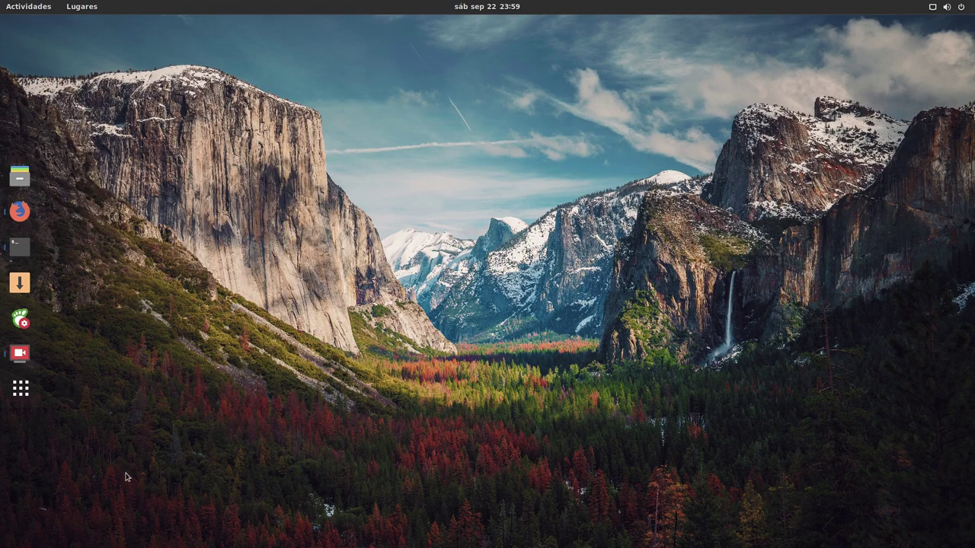
Browse the pages of the full applications grid and compare the Frecuentes and Todas views
{"action": "left_click", "coordinate": [69, 392]}
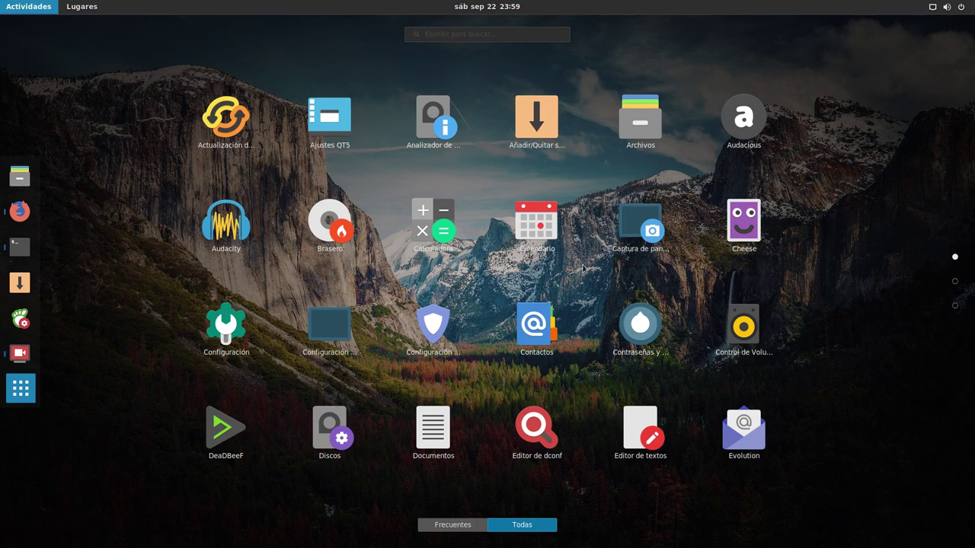
{"action": "scroll", "coordinate": [636, 217], "scroll_direction": "down", "scroll_amount": 2}
{"action": "scroll", "coordinate": [596, 225], "scroll_direction": "up", "scroll_amount": 2}
{"action": "scroll", "coordinate": [596, 226], "scroll_direction": "down", "scroll_amount": 2}
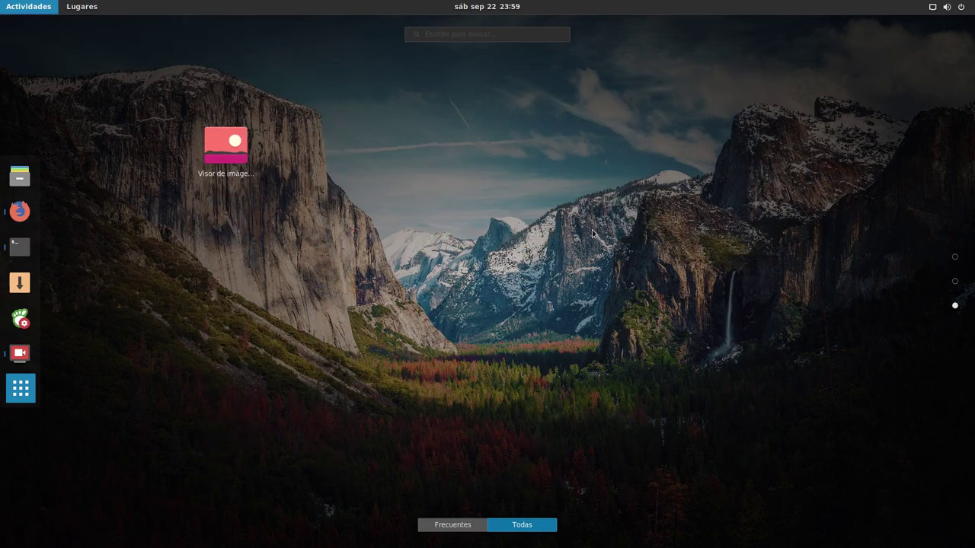
{"action": "scroll", "coordinate": [639, 168], "scroll_direction": "up", "scroll_amount": 2}
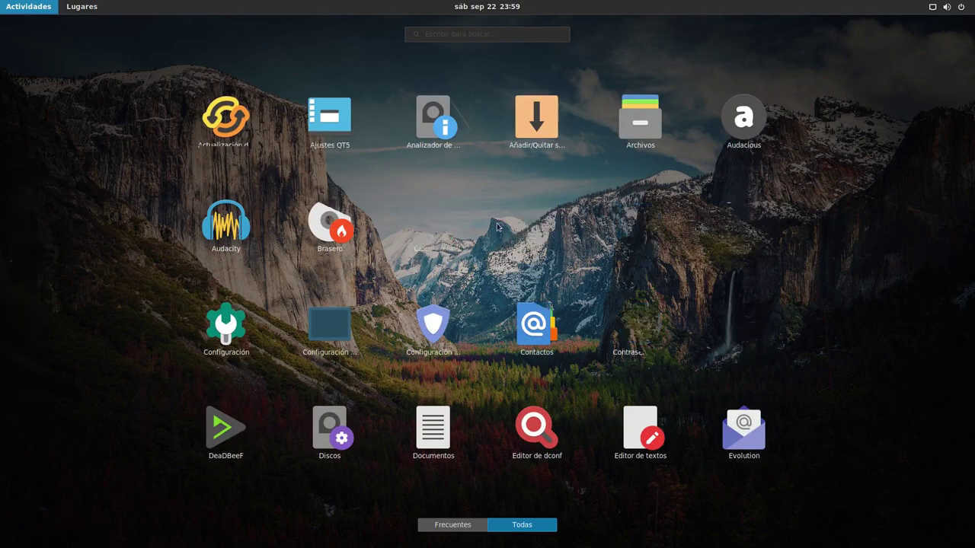
{"action": "left_click", "coordinate": [505, 537]}
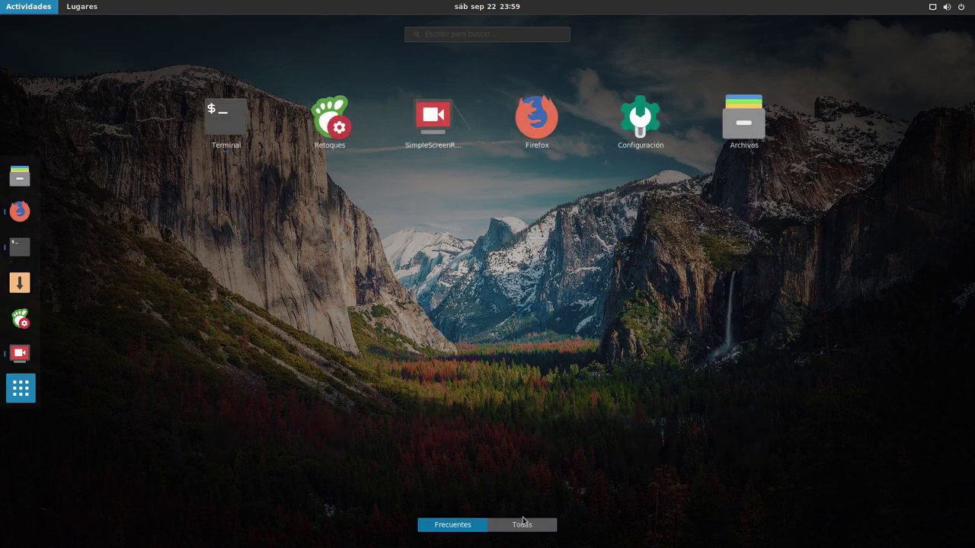
{"action": "left_click", "coordinate": [535, 528]}
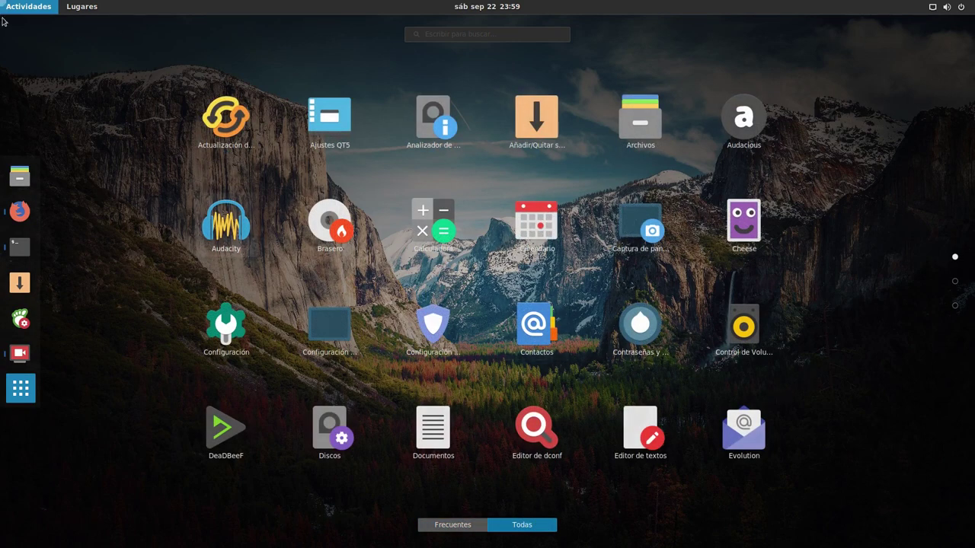
Examine the htop process list in the terminal for CPU and memory use, and minimize the terminal
{"action": "mouse_move", "coordinate": [1, 1]}
{"action": "left_click", "coordinate": [20, 247]}
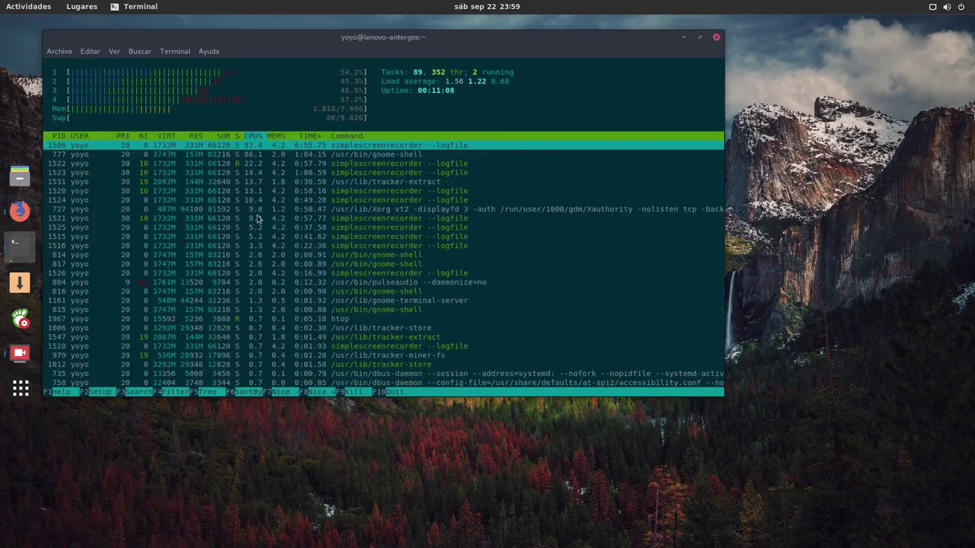
{"action": "left_click", "coordinate": [683, 36]}
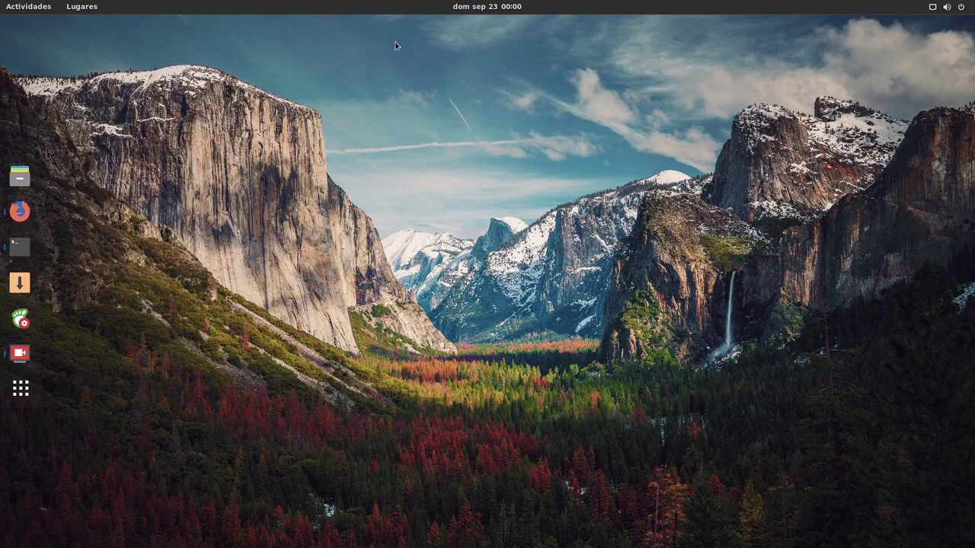
Search the activities overview for "pod" and clear the search
{"action": "key", "text": "super"}
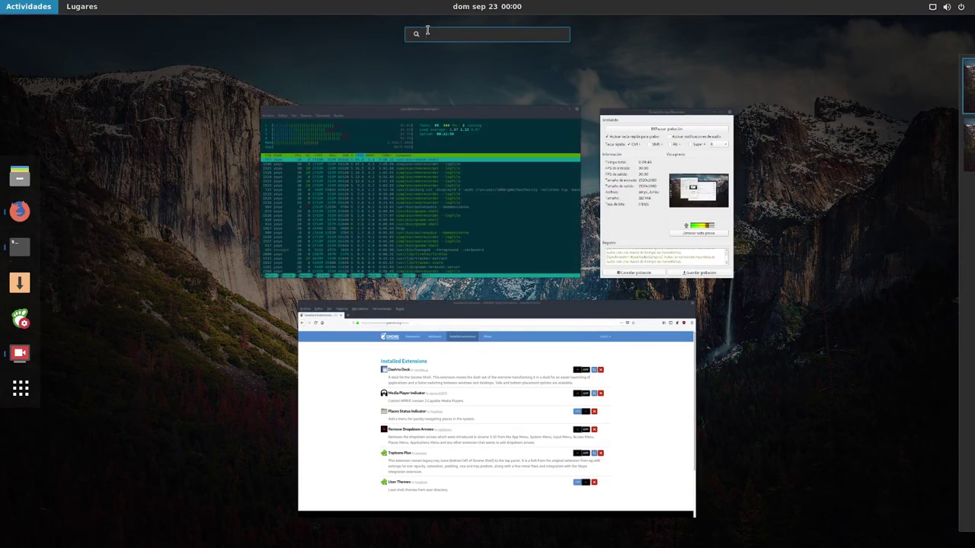
{"action": "type", "text": "tod"}
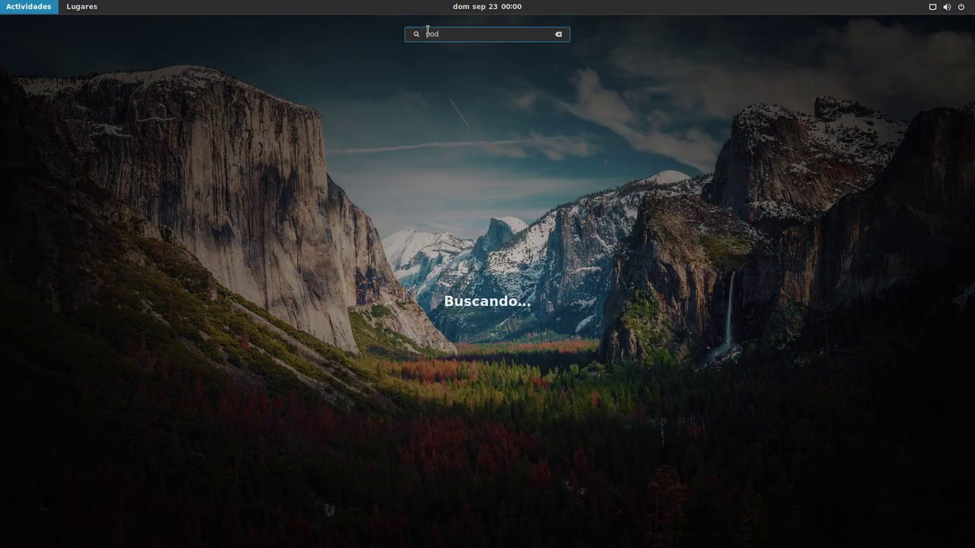
{"action": "key", "text": "Escape"}
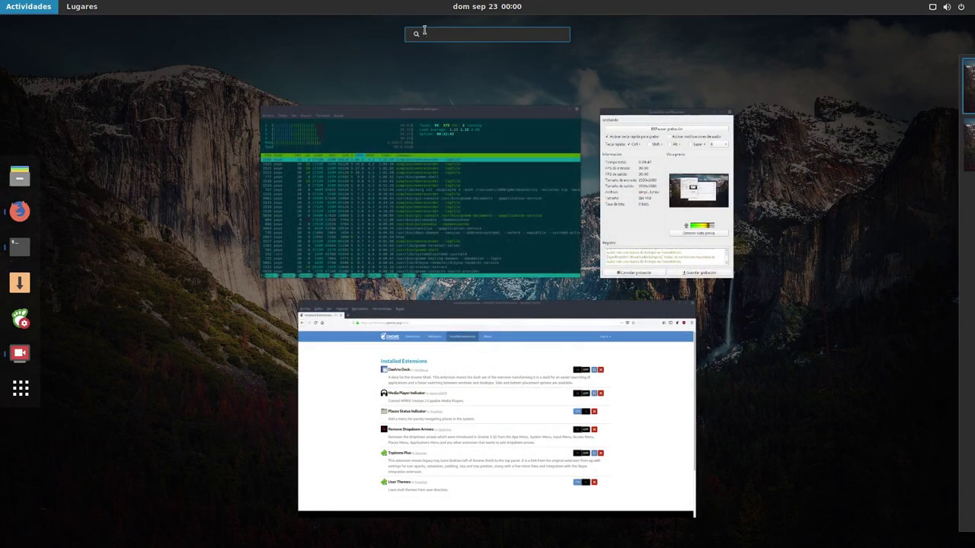
Open Añadir/Quitar software, move its window, and search the packages for "gnome-po"
{"action": "mouse_move", "coordinate": [1, 1]}
{"action": "left_click", "coordinate": [19, 283]}
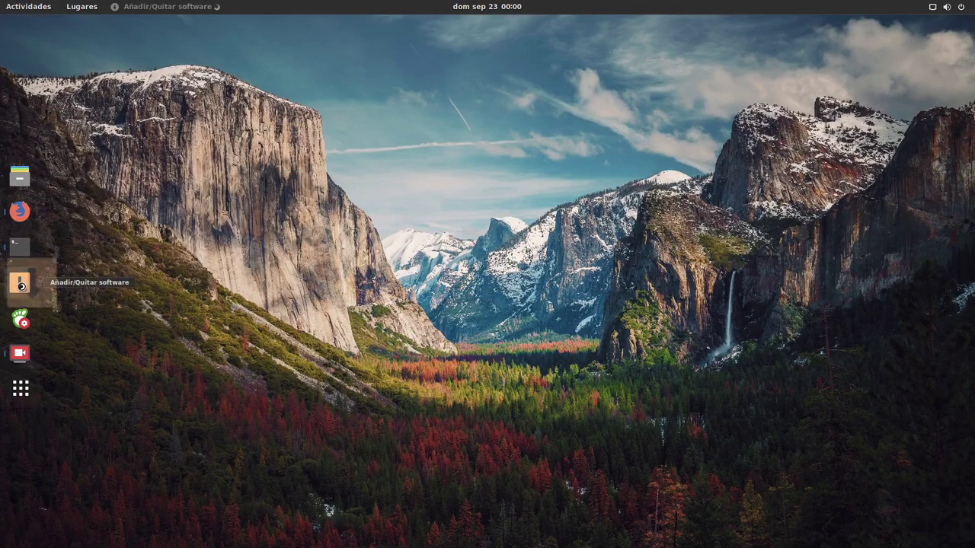
{"action": "left_click_drag", "start_coordinate": [203, 113], "coordinate": [358, 44]}
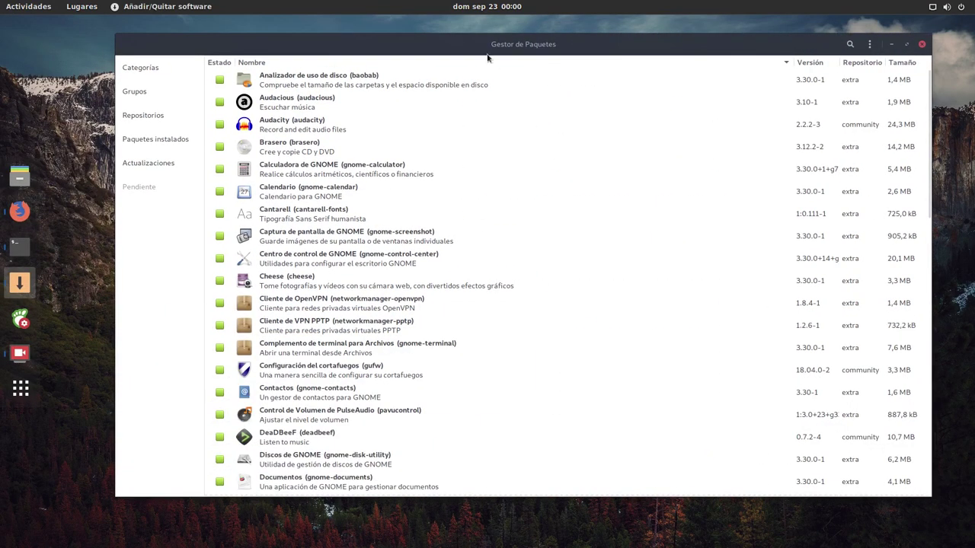
{"action": "left_click", "coordinate": [850, 44]}
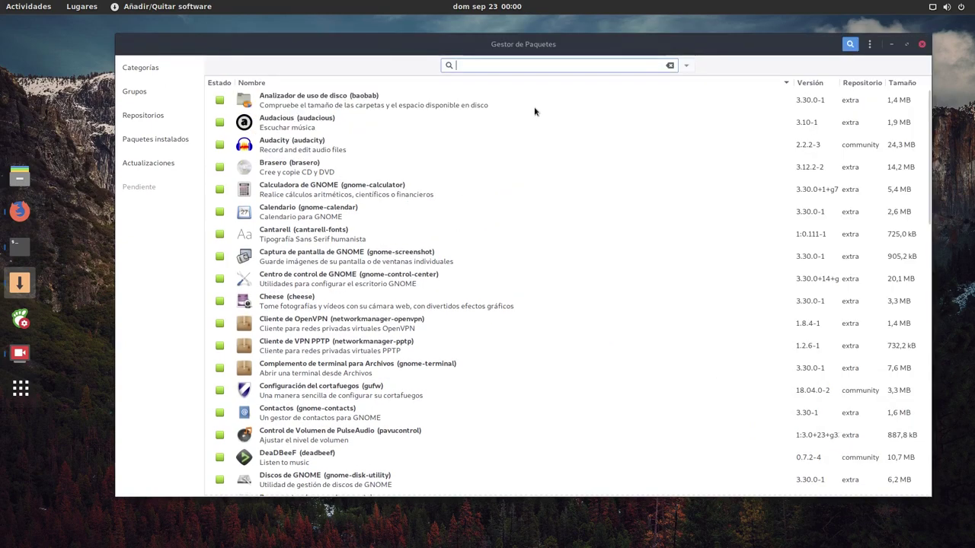
{"action": "type", "text": "gnome-po"}
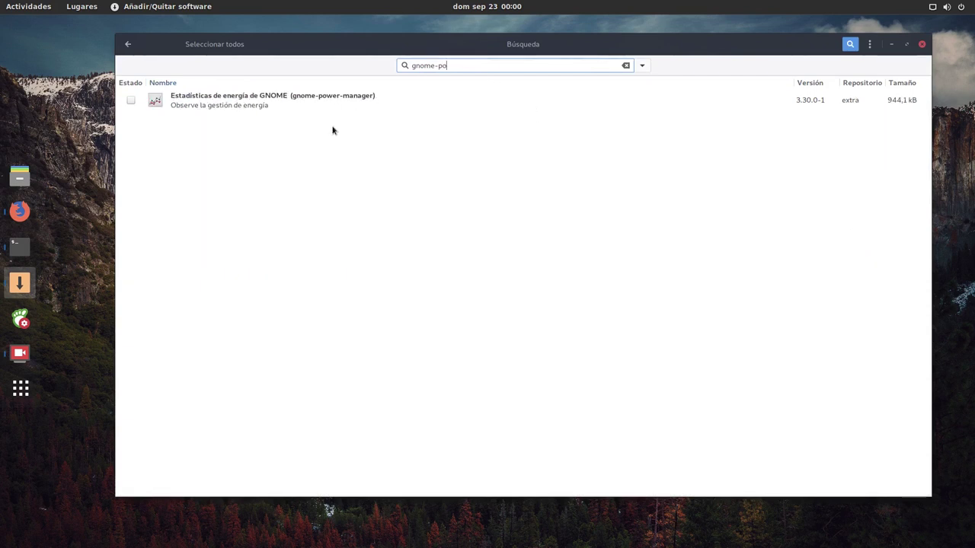
Widen the package search to "gnome" and select GNOME Cajas (gnome-boxes) in the list
{"action": "key", "text": "BackSpace"}
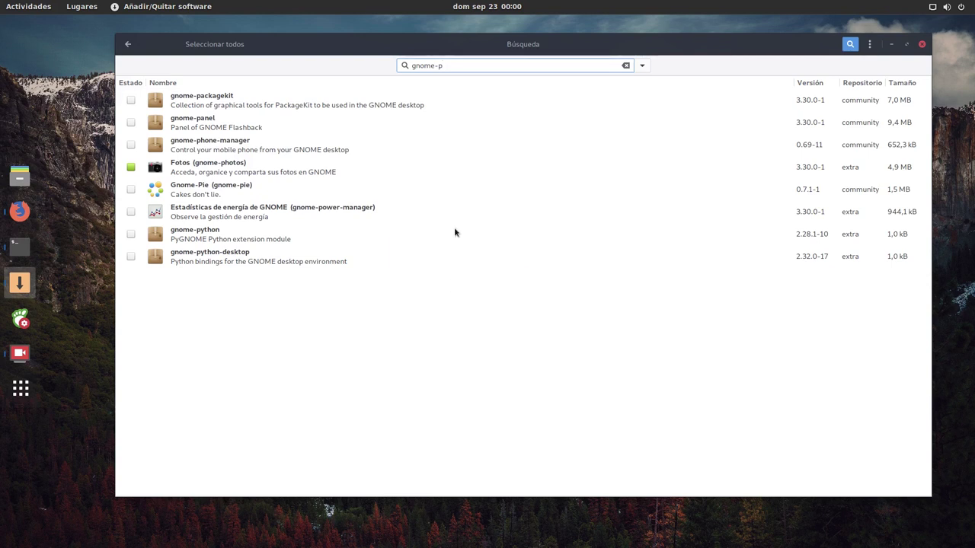
{"action": "key", "text": "BackSpace"}
{"action": "key", "text": "BackSpace"}
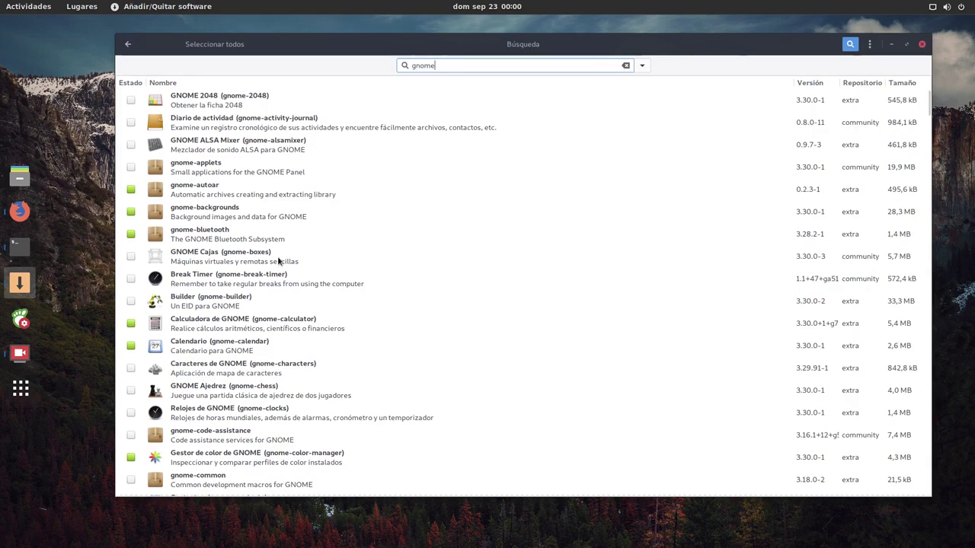
{"action": "left_click", "coordinate": [270, 262]}
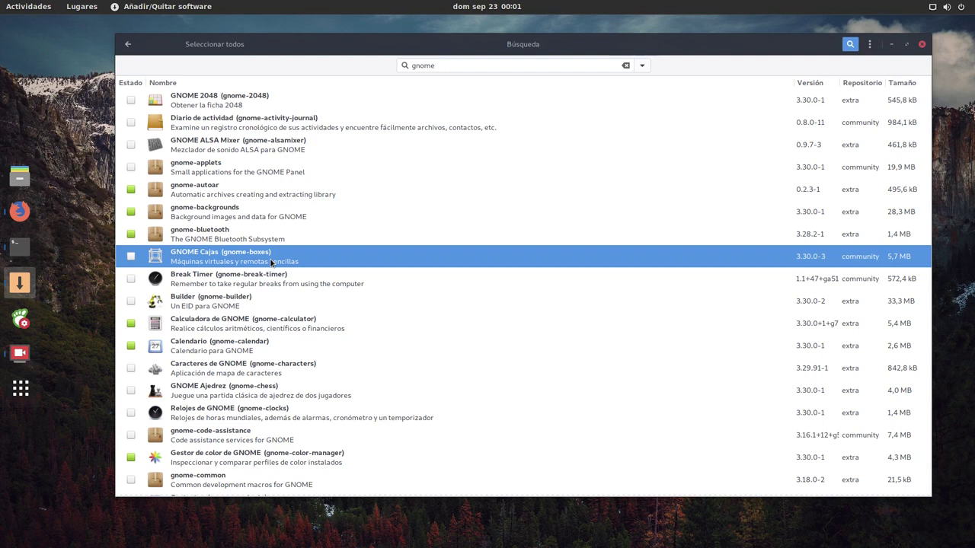
Browse the GNOME packages and mark GNOME MPV (gnome-mpv) for installation
{"action": "scroll", "coordinate": [274, 257], "scroll_direction": "down", "scroll_amount": 1}
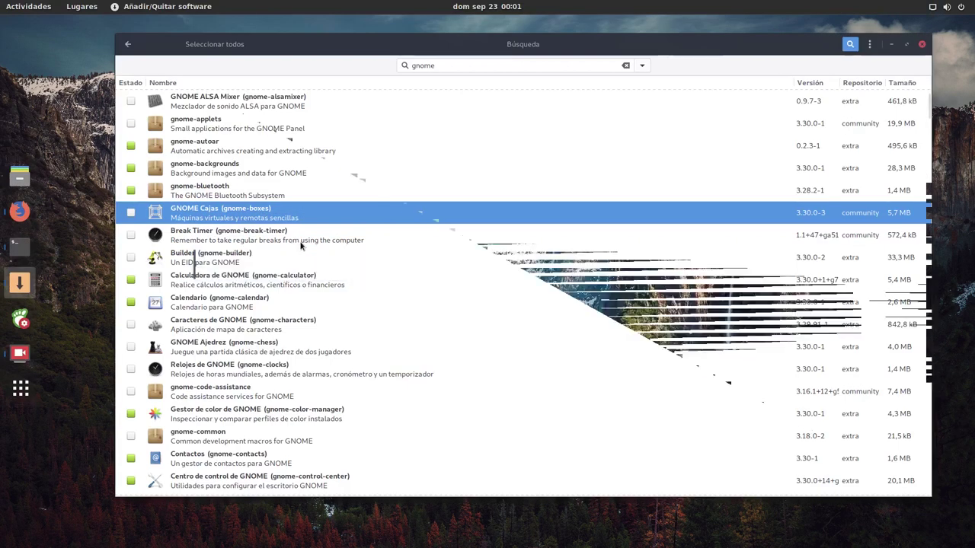
{"action": "scroll", "coordinate": [303, 256], "scroll_direction": "down", "scroll_amount": 2}
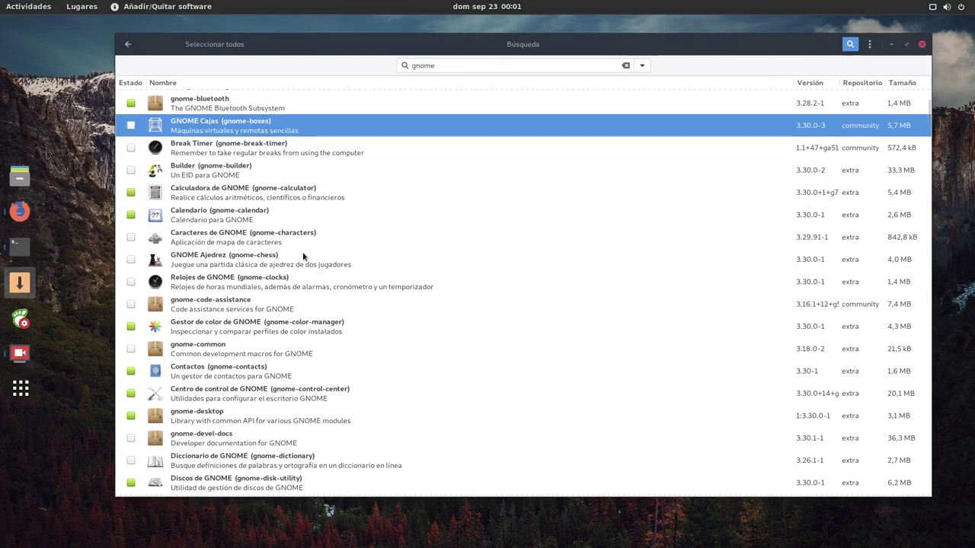
{"action": "scroll", "coordinate": [302, 256], "scroll_direction": "down", "scroll_amount": 1}
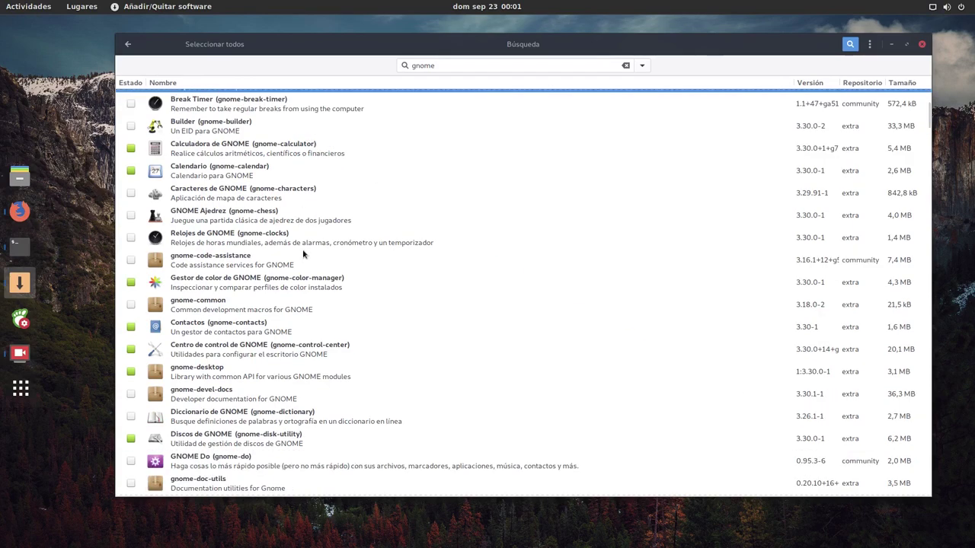
{"action": "scroll", "coordinate": [303, 249], "scroll_direction": "down", "scroll_amount": 2}
{"action": "scroll", "coordinate": [303, 249], "scroll_direction": "down", "scroll_amount": 2}
{"action": "scroll", "coordinate": [337, 199], "scroll_direction": "up", "scroll_amount": 7}
{"action": "scroll", "coordinate": [377, 149], "scroll_direction": "down", "scroll_amount": 6}
{"action": "scroll", "coordinate": [377, 156], "scroll_direction": "down", "scroll_amount": 5}
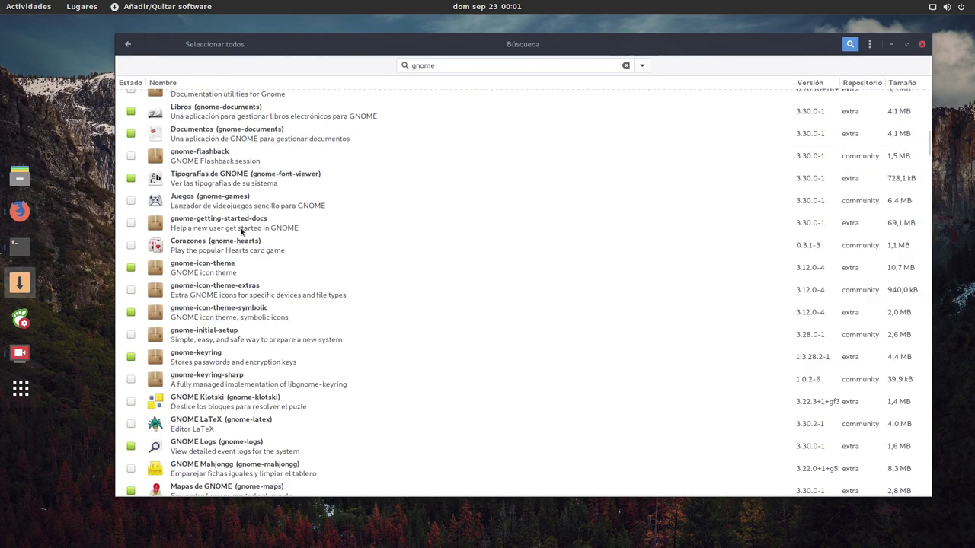
{"action": "scroll", "coordinate": [241, 231], "scroll_direction": "down", "scroll_amount": 3}
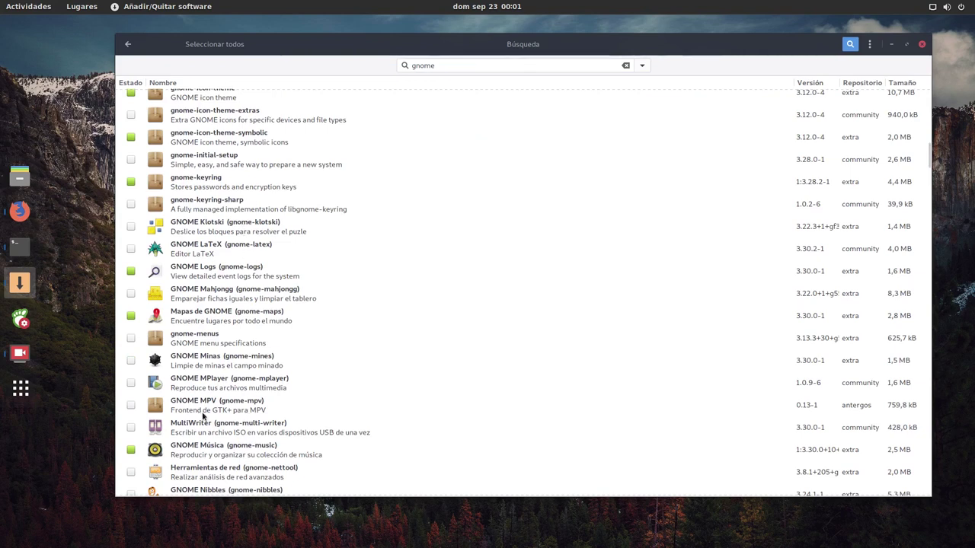
{"action": "left_click", "coordinate": [129, 409]}
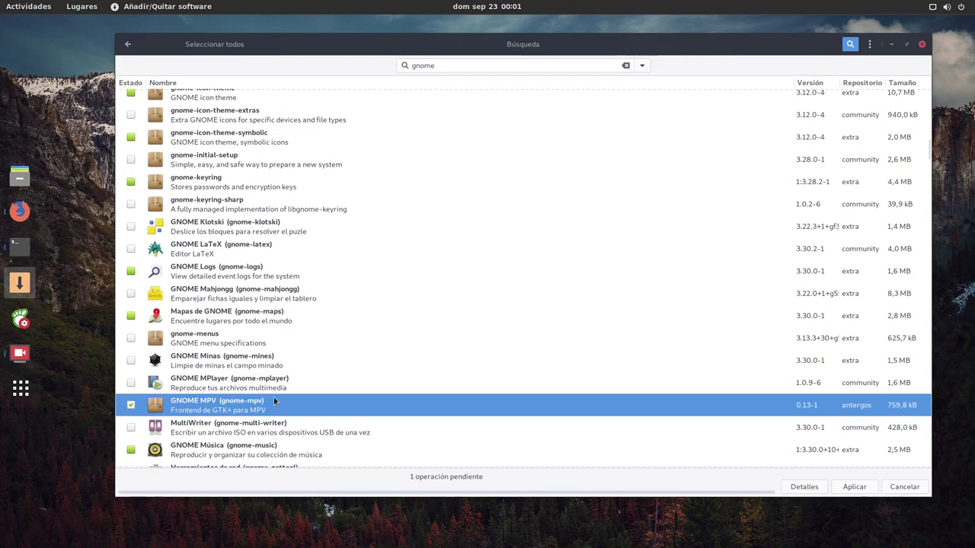
Search the packages for "mpv" and mark mpv Media Player (mpv) for installation
{"action": "scroll", "coordinate": [339, 340], "scroll_direction": "down", "scroll_amount": 1}
{"action": "scroll", "coordinate": [339, 340], "scroll_direction": "down", "scroll_amount": 5}
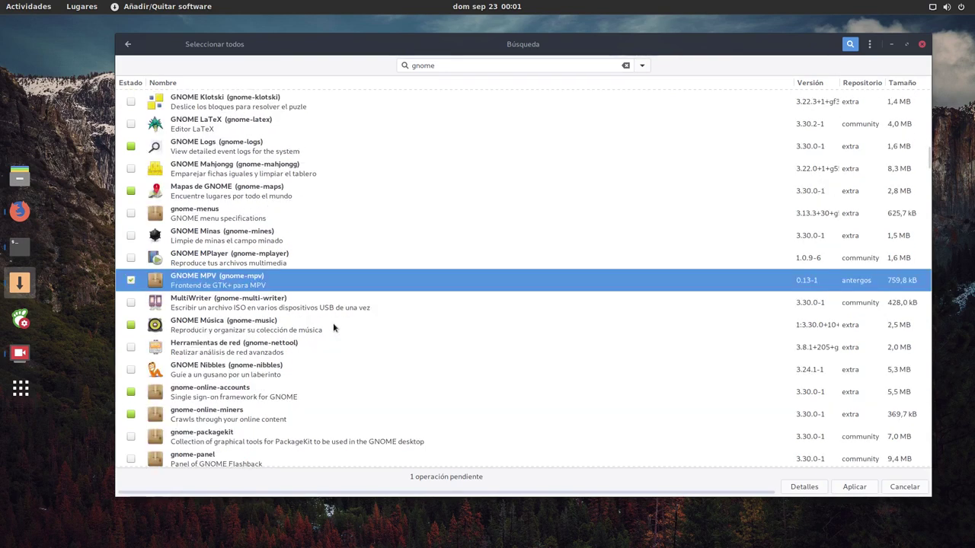
{"action": "scroll", "coordinate": [332, 326], "scroll_direction": "down", "scroll_amount": 3}
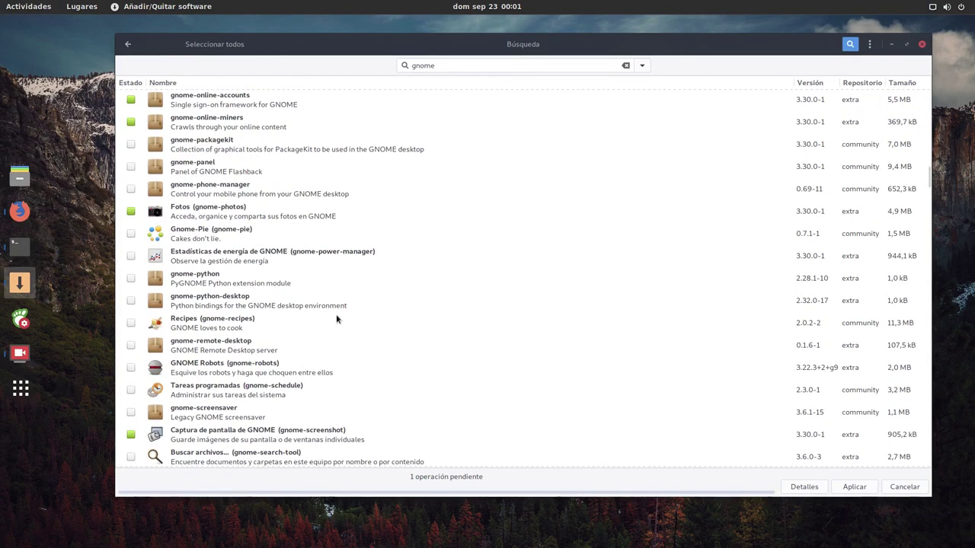
{"action": "left_click", "coordinate": [435, 66]}
{"action": "left_click_drag", "start_coordinate": [435, 65], "coordinate": [408, 64]}
{"action": "type", "text": "mpv"}
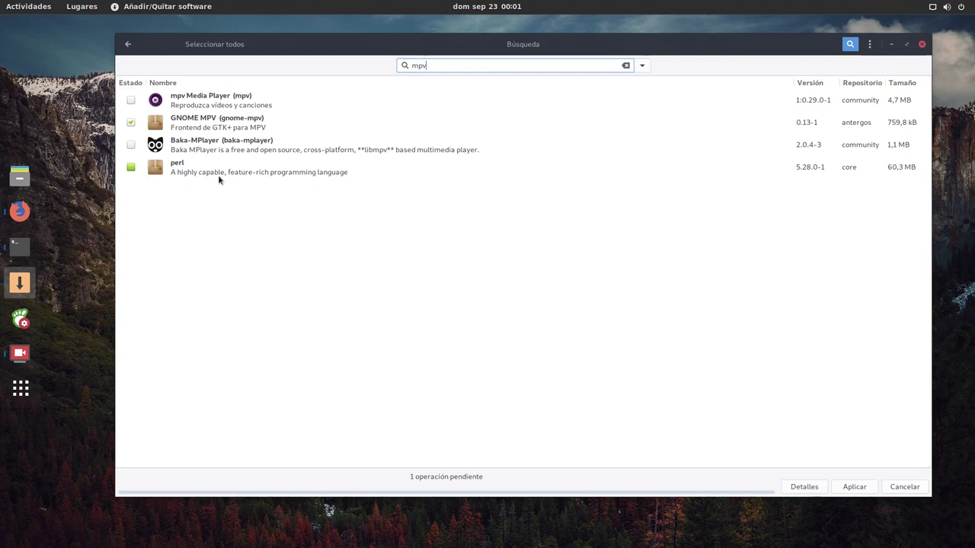
{"action": "left_click", "coordinate": [130, 101]}
Apply the pending installation of mpv and gnome-mpv, authenticating with the account password
{"action": "left_click", "coordinate": [854, 487]}
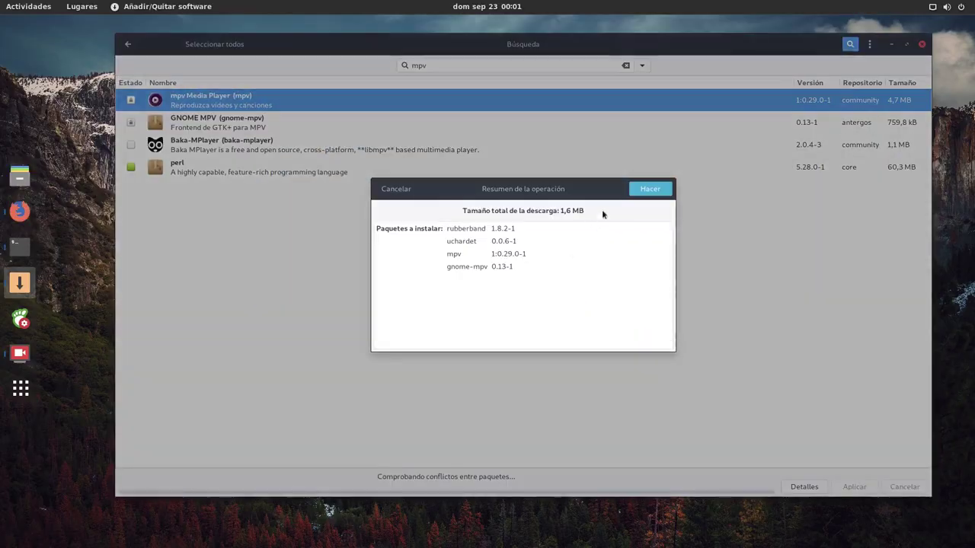
{"action": "left_click", "coordinate": [650, 189]}
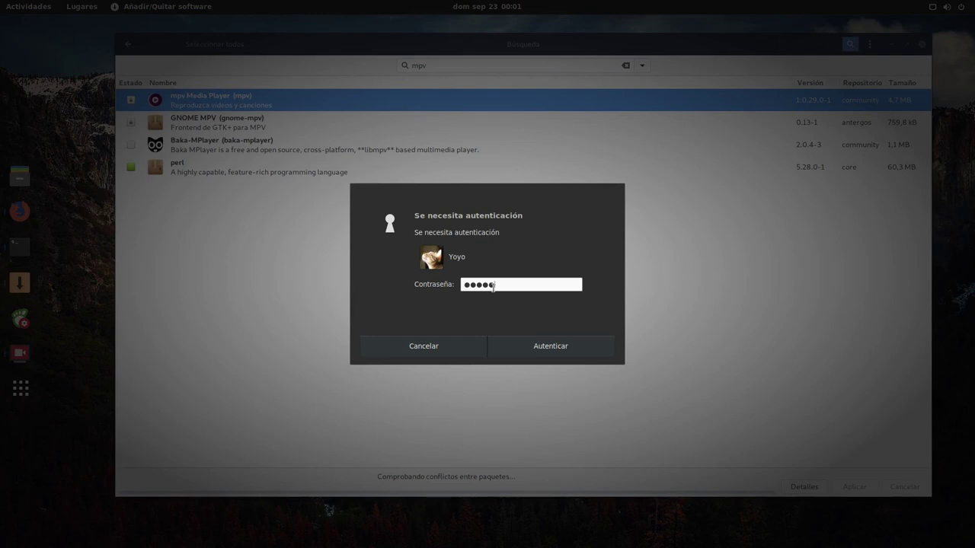
{"action": "key", "text": "Return"}
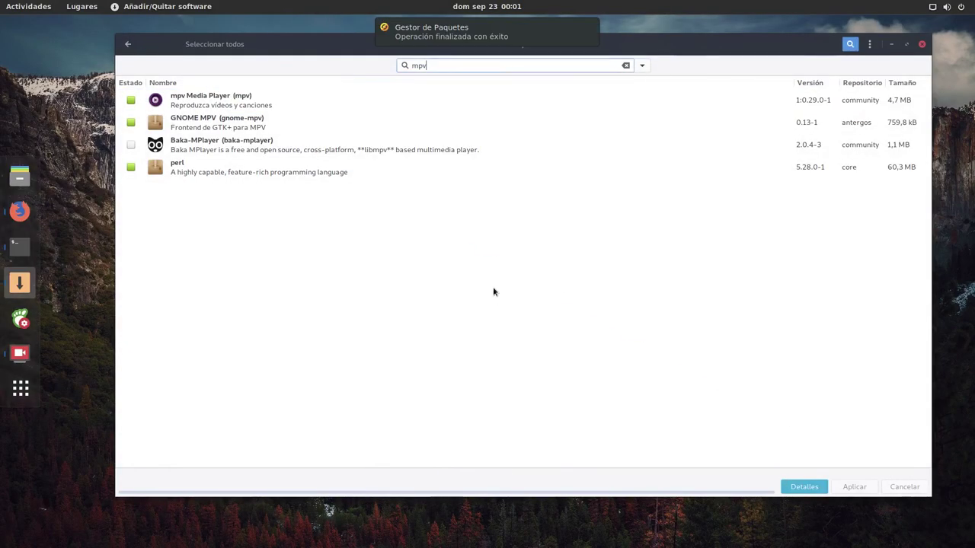
Replace the package search with "podcast" to find podcast applications
{"action": "left_click", "coordinate": [625, 66]}
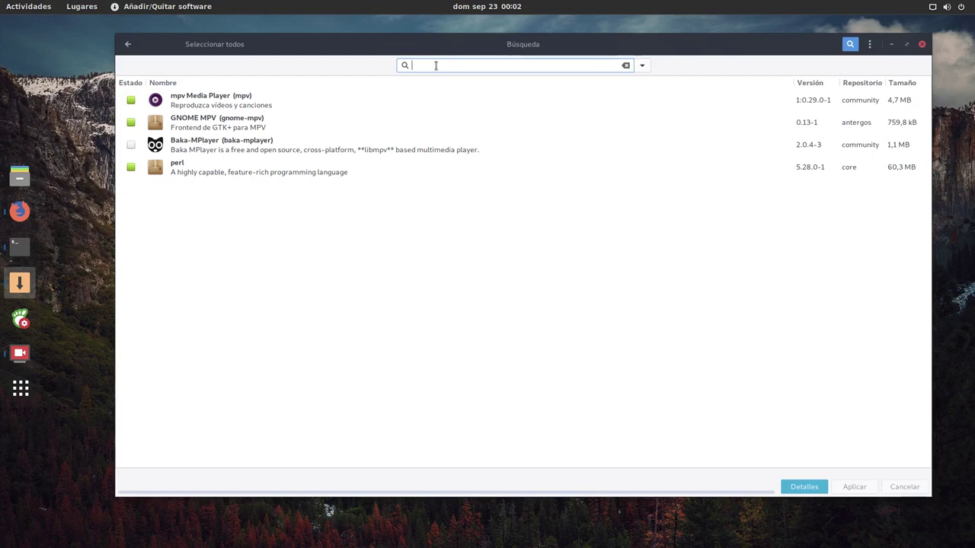
{"action": "type", "text": "poid"}
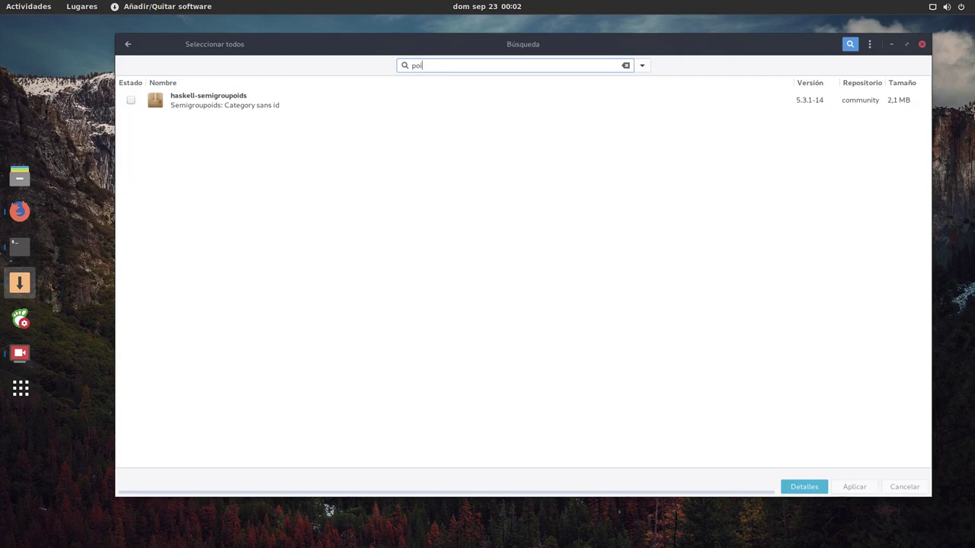
{"action": "type", "text": "d"}
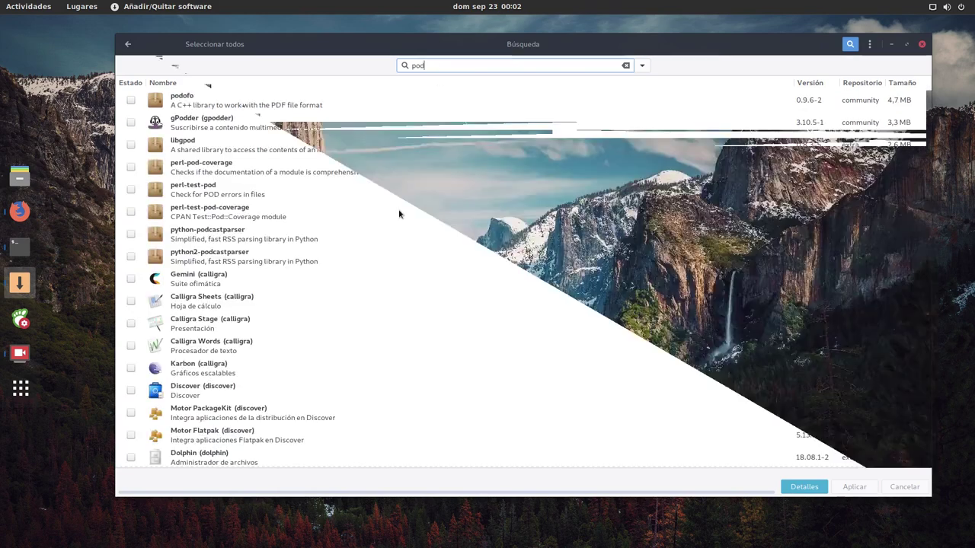
{"action": "type", "text": "c"}
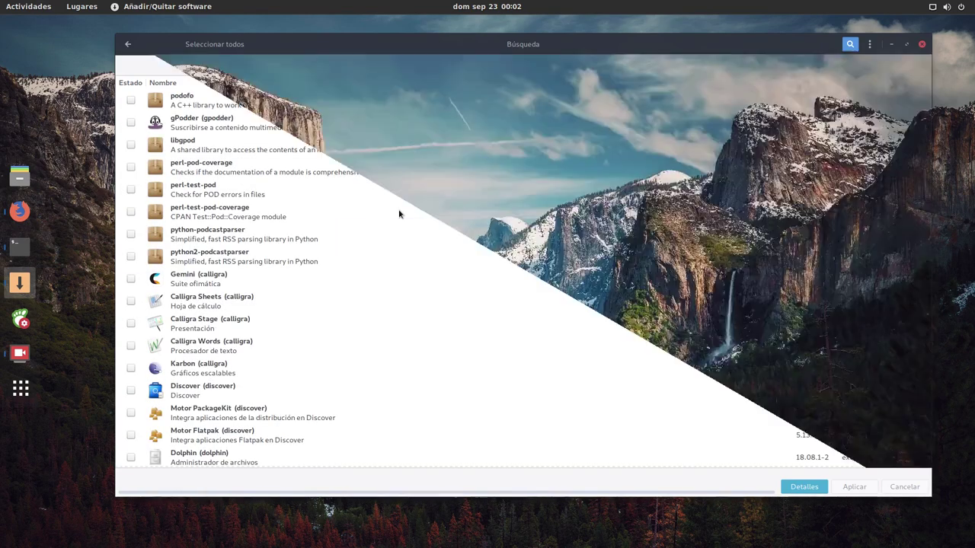
{"action": "type", "text": "ast"}
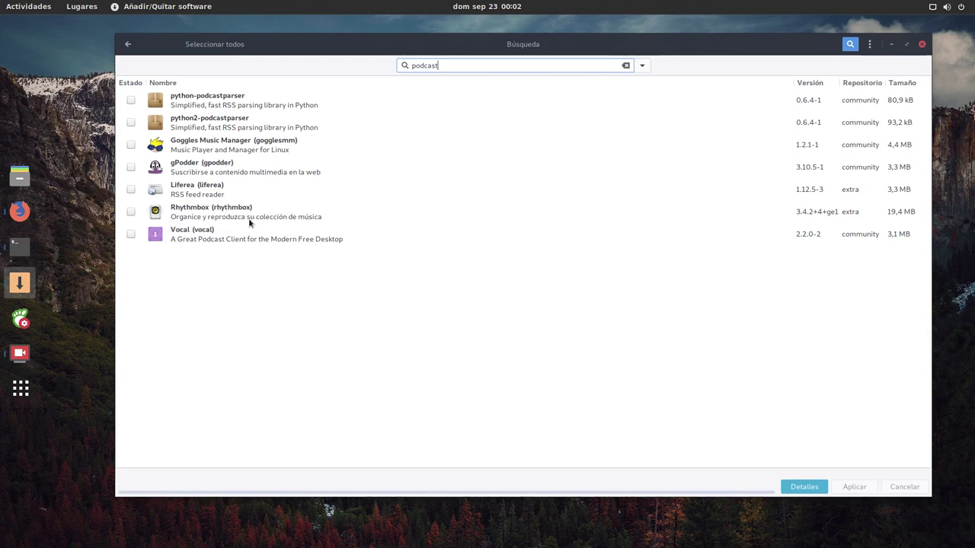
Select Vocal (vocal) in the podcast results, leaving it unmarked, and clear the package search
{"action": "left_click", "coordinate": [131, 236]}
{"action": "left_click", "coordinate": [132, 234]}
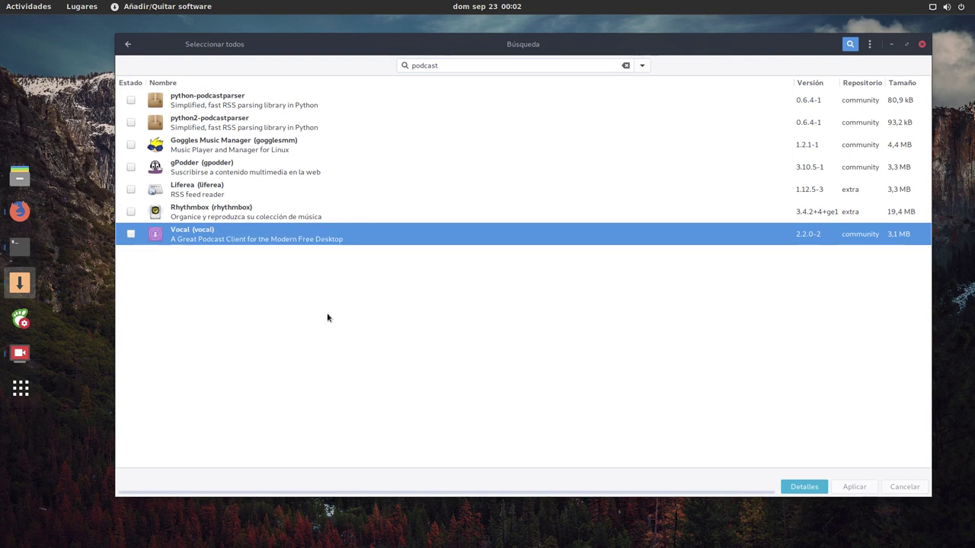
{"action": "left_click", "coordinate": [625, 65]}
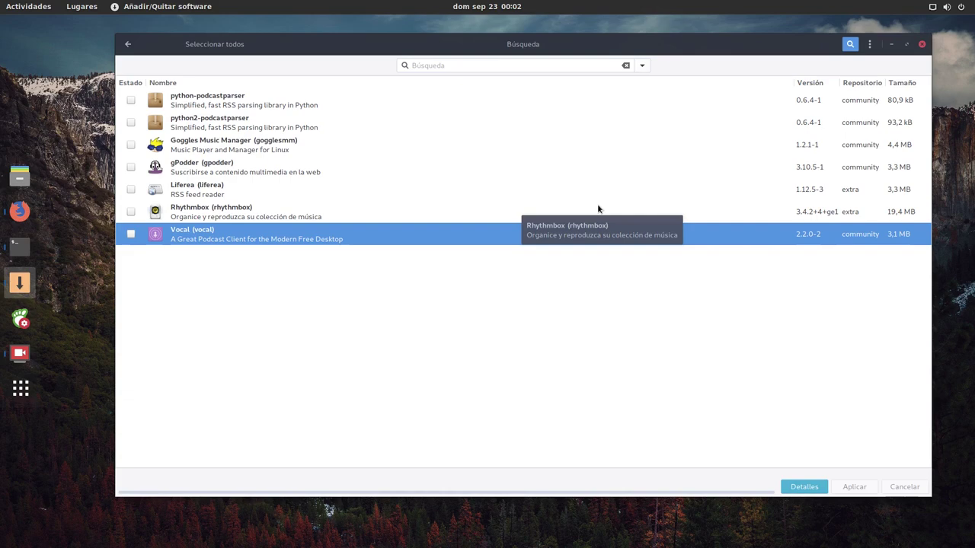
Minimize the package manager, open Discos by searching the activities overview for "dis", and enlarge and reposition its window
{"action": "left_click", "coordinate": [891, 45]}
{"action": "mouse_move", "coordinate": [3, 4]}
{"action": "type", "text": "dis"}
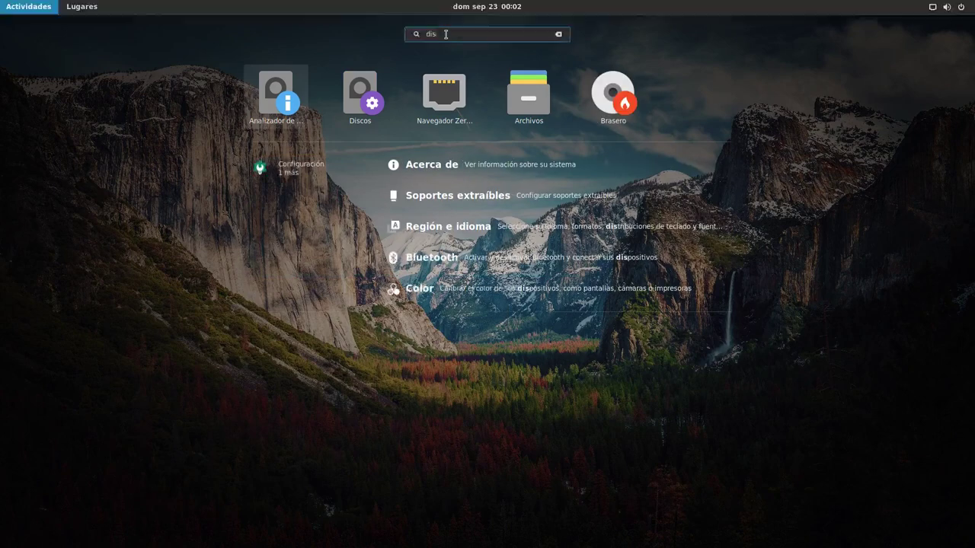
{"action": "left_click", "coordinate": [361, 93]}
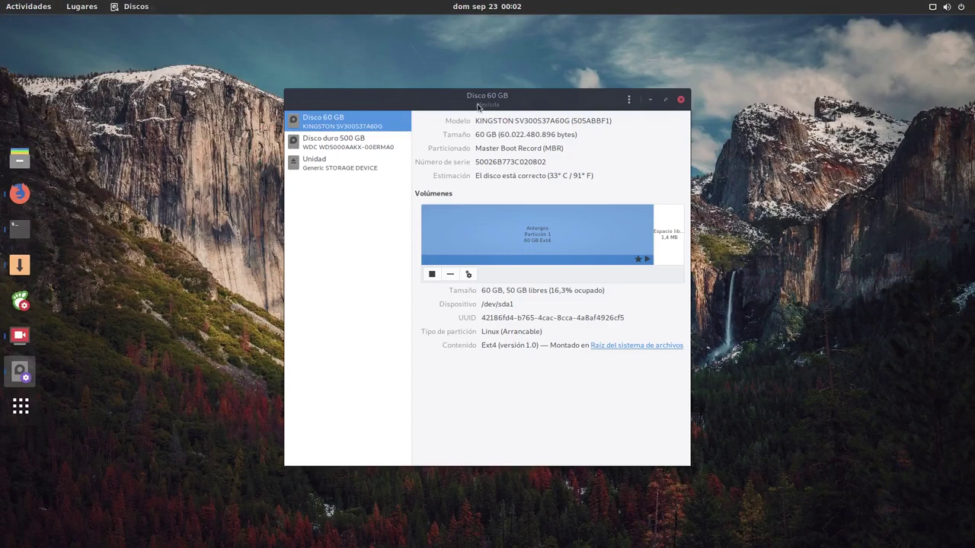
{"action": "left_click_drag", "start_coordinate": [489, 103], "coordinate": [299, 46]}
{"action": "left_click_drag", "start_coordinate": [501, 410], "coordinate": [904, 444]}
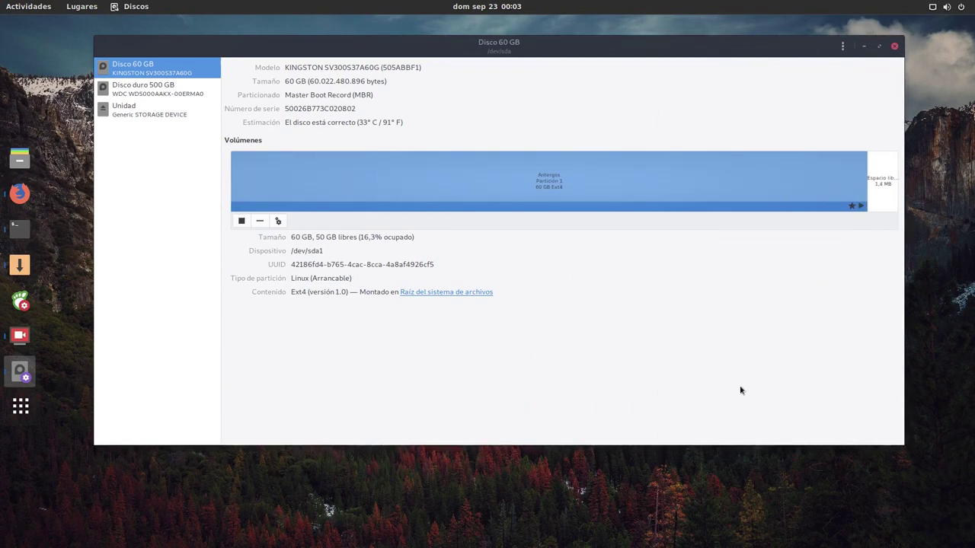
{"action": "left_click_drag", "start_coordinate": [572, 48], "coordinate": [578, 78]}
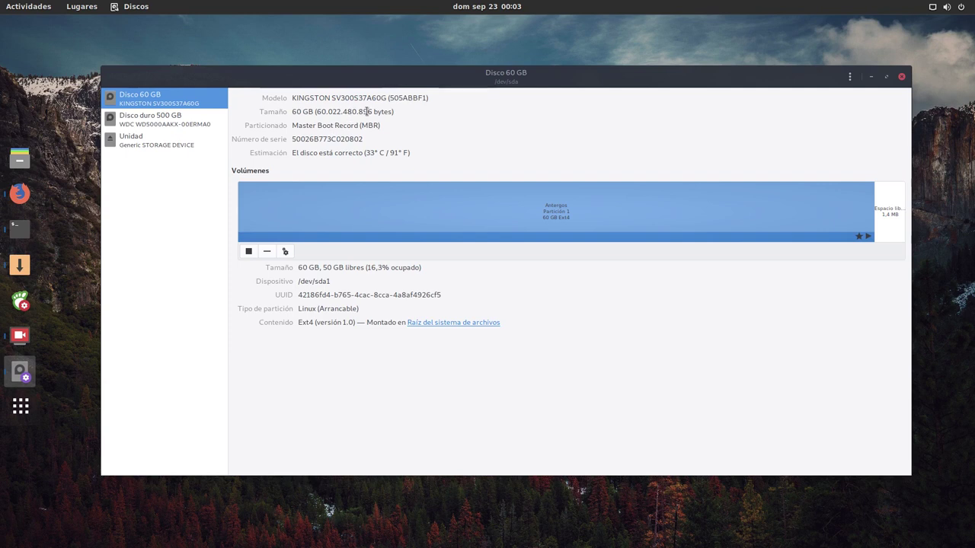
View the details of the 500 GB hard disk and the 60 GB disk, and close Discos
{"action": "left_click", "coordinate": [191, 127]}
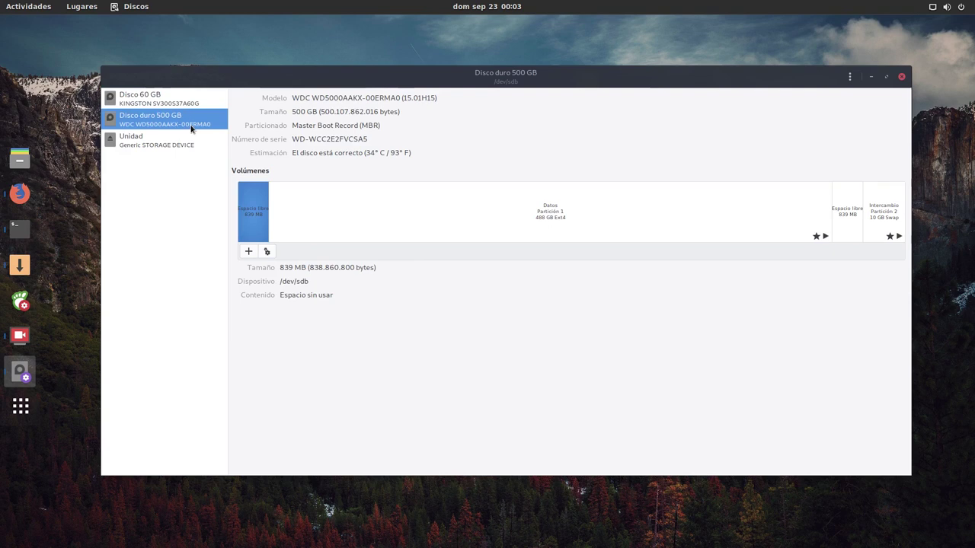
{"action": "left_click", "coordinate": [162, 96]}
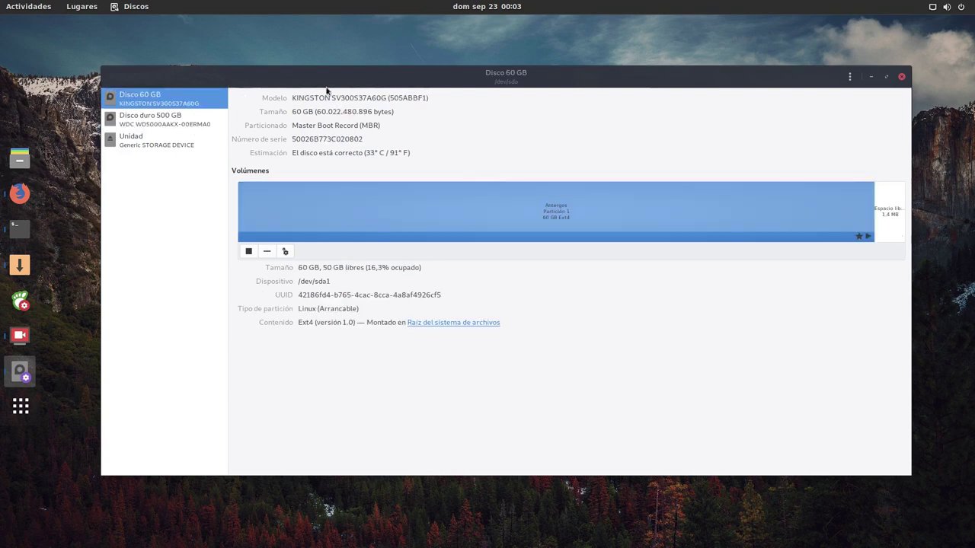
{"action": "left_click", "coordinate": [902, 77]}
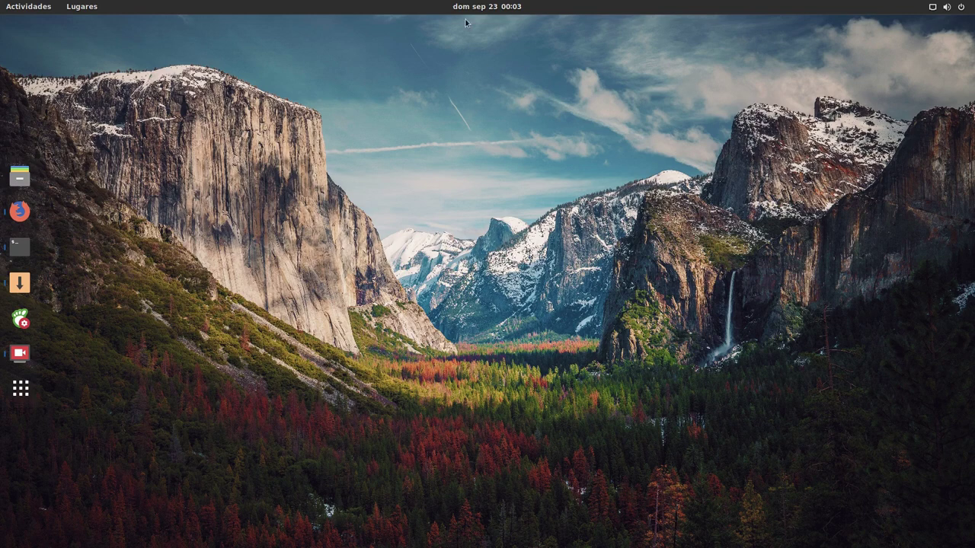
Search the activities overview for "jue", clear the search, and return to the desktop
{"action": "key", "text": "super"}
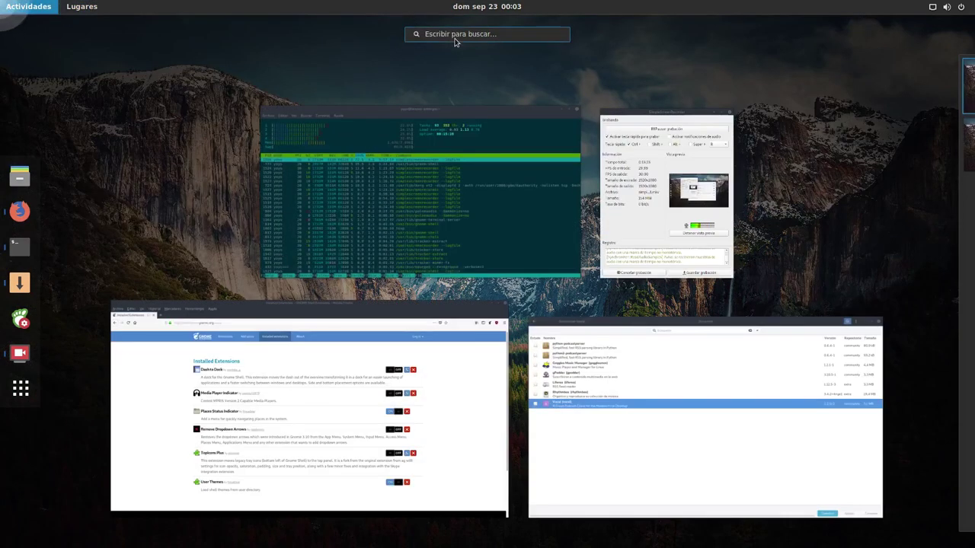
{"action": "type", "text": "jue"}
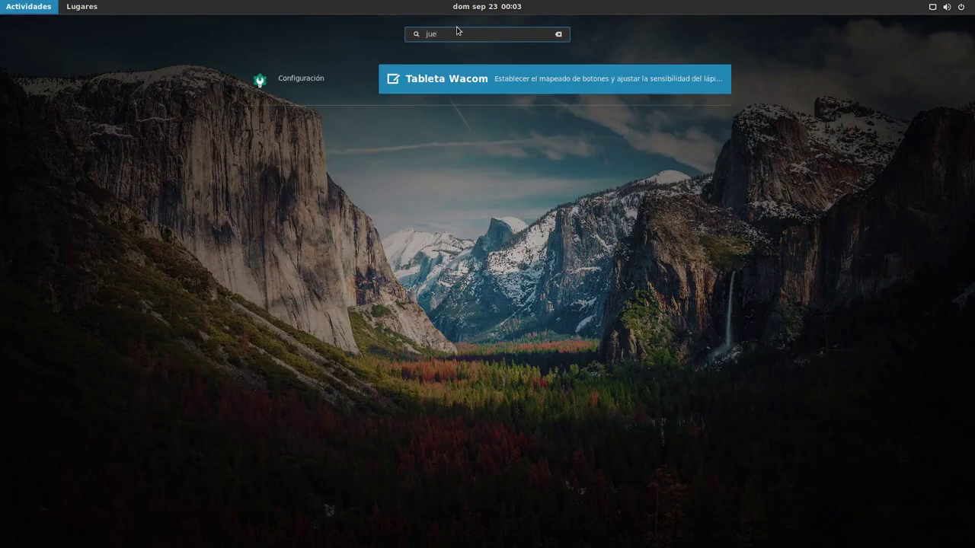
{"action": "key", "text": "BackSpace"}
{"action": "key", "text": "BackSpace"}
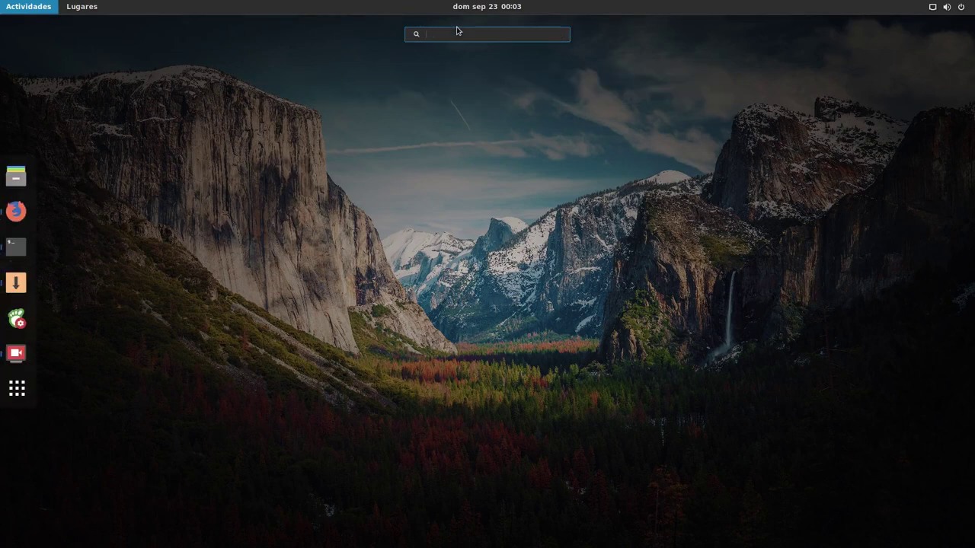
{"action": "mouse_move", "coordinate": [0, 0]}
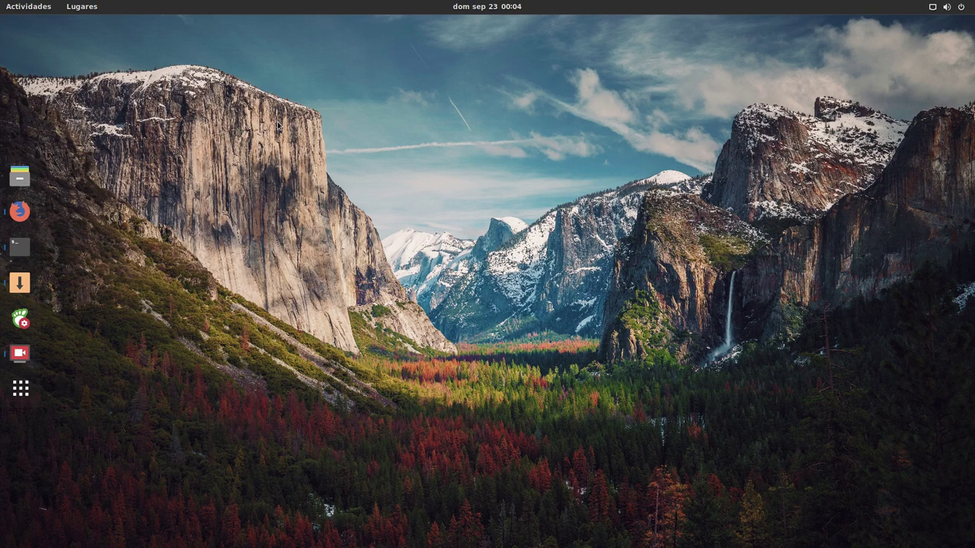
Open Archivos at the personal folder, and open Retoques on its Extensiones settings
{"action": "left_click", "coordinate": [12, 176]}
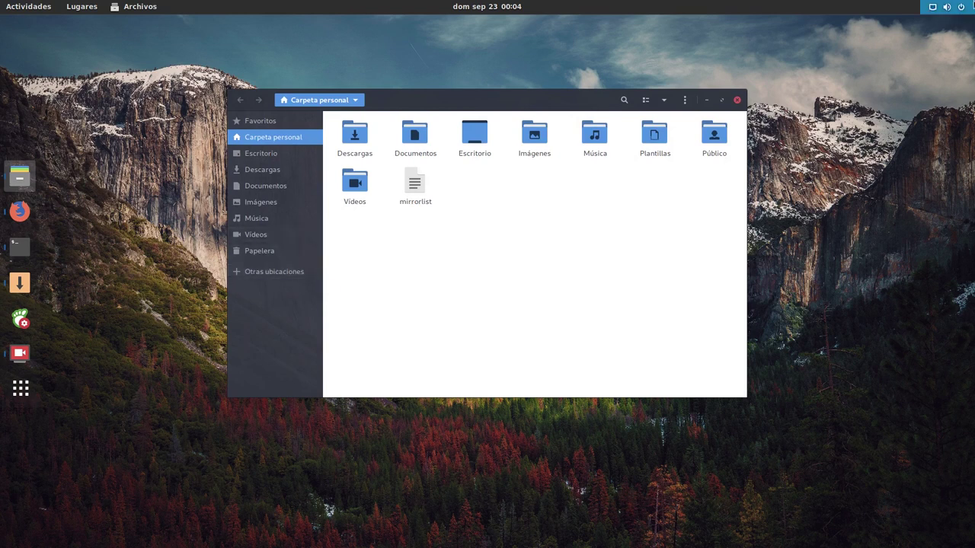
{"action": "left_click", "coordinate": [22, 319]}
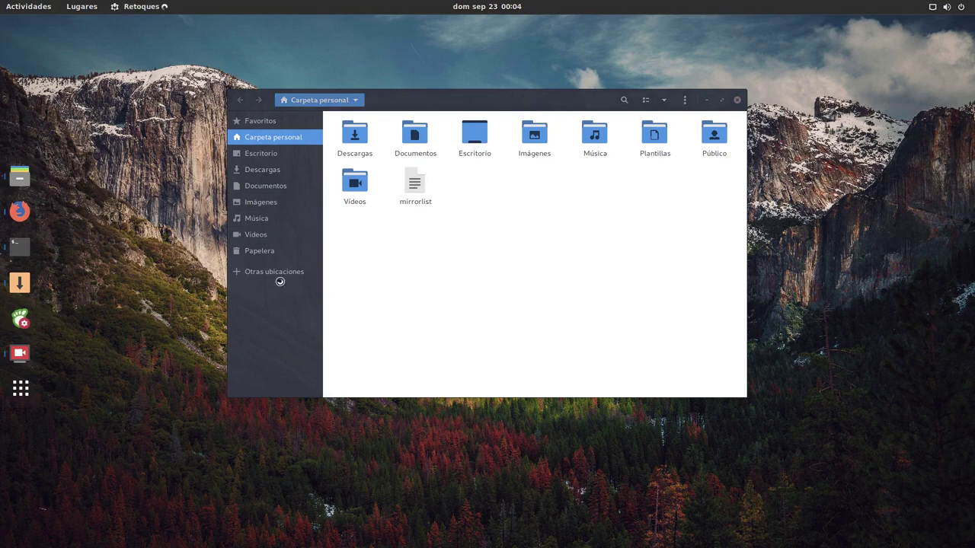
{"action": "left_click", "coordinate": [309, 251]}
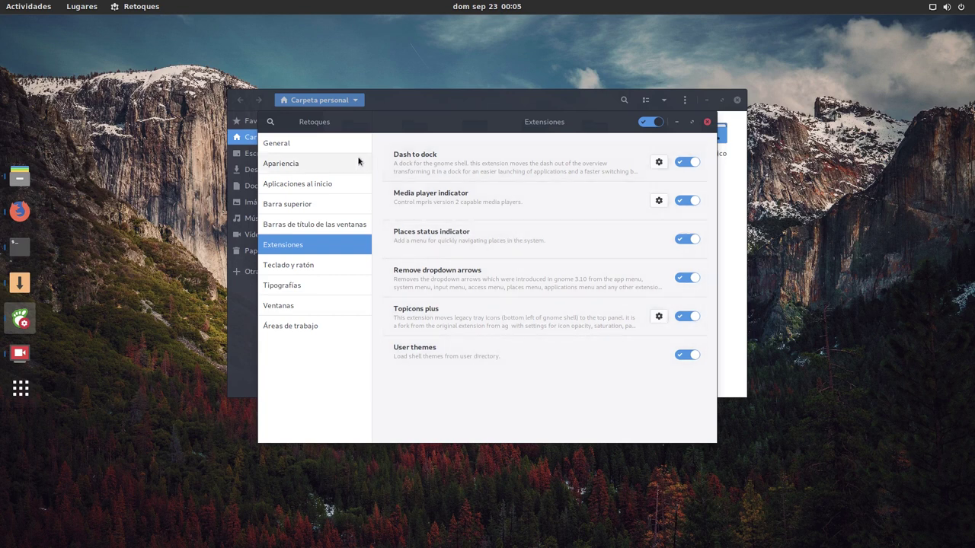
Review the General and Apariencia settings in Retoques
{"action": "left_click", "coordinate": [324, 144]}
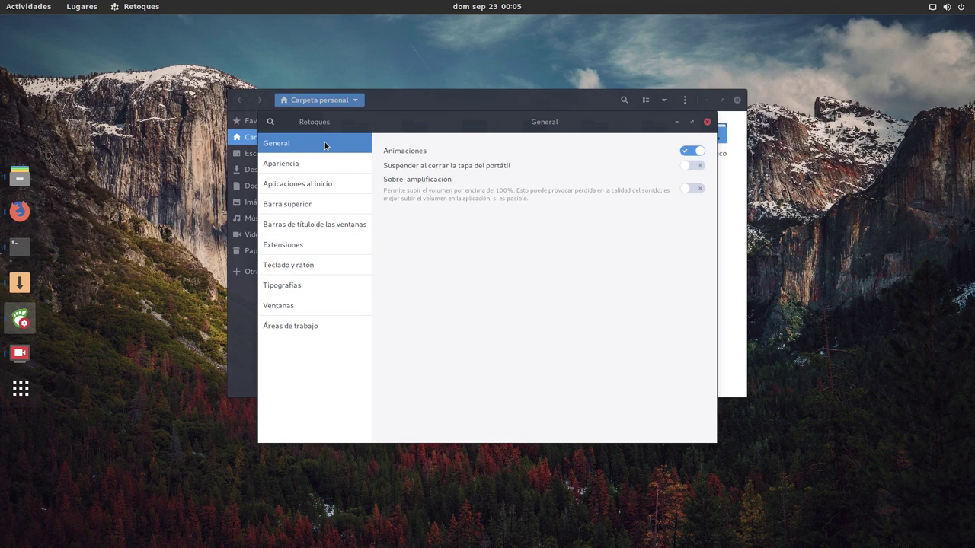
{"action": "left_click", "coordinate": [316, 166]}
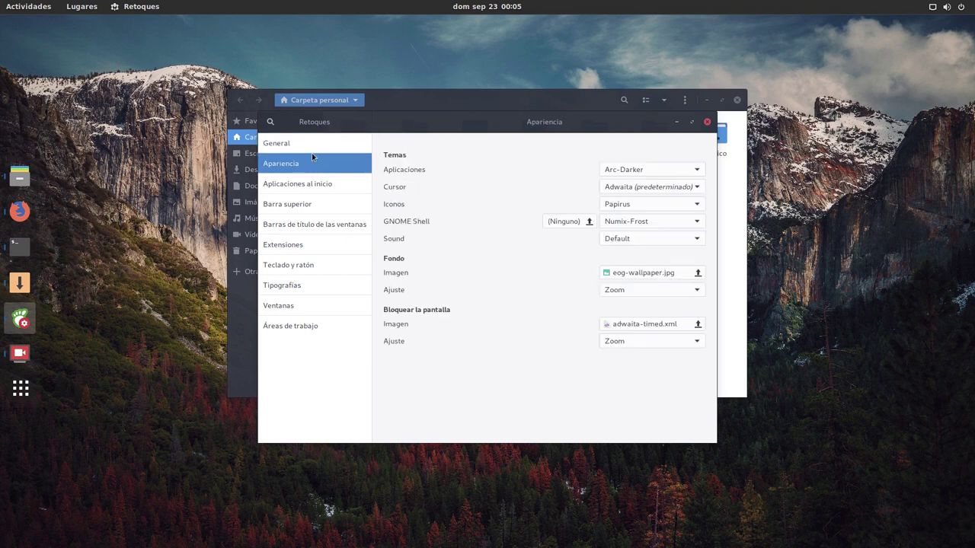
{"action": "left_click", "coordinate": [313, 150]}
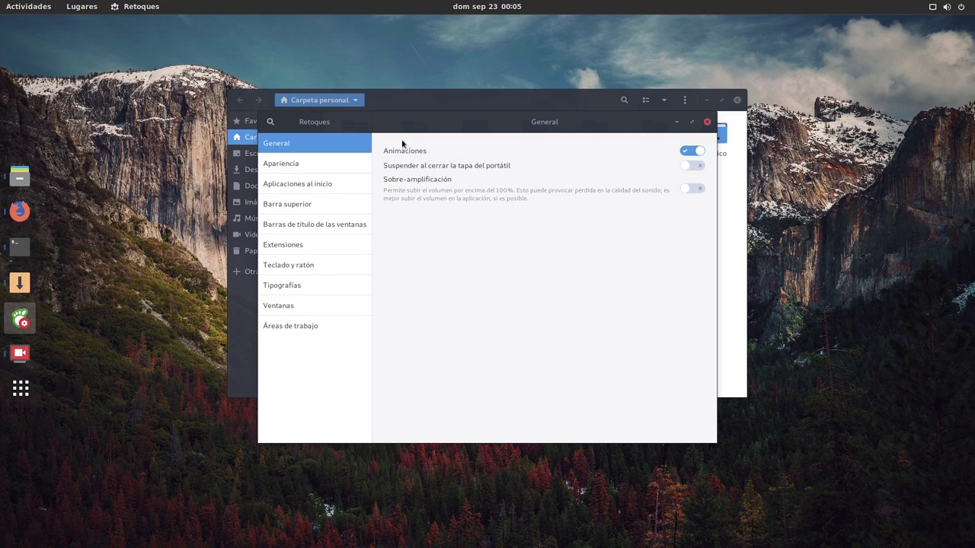
{"action": "left_click", "coordinate": [325, 163]}
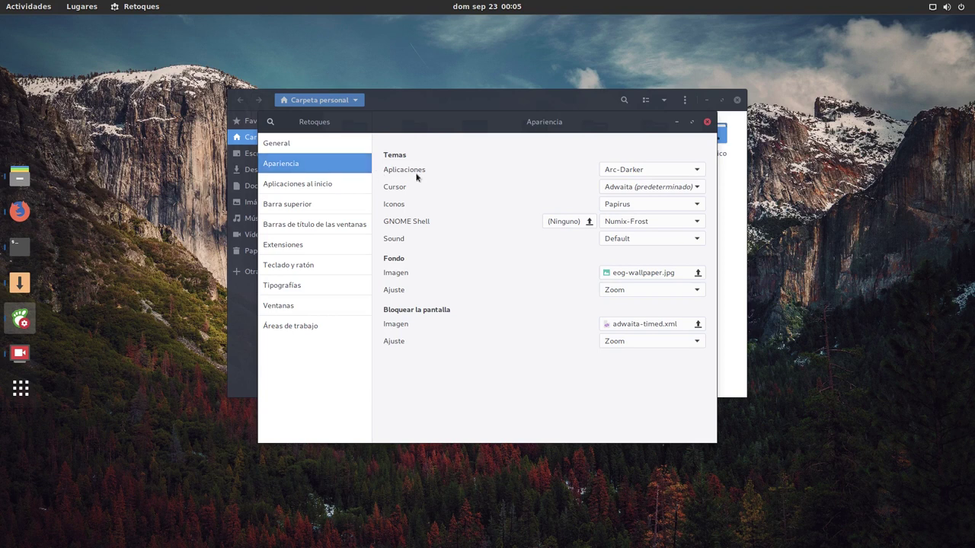
Inspect the Sound and GNOME Shell theme choices without changing them, and view the Aplicaciones al inicio settings
{"action": "left_click", "coordinate": [663, 242]}
{"action": "left_click", "coordinate": [662, 242]}
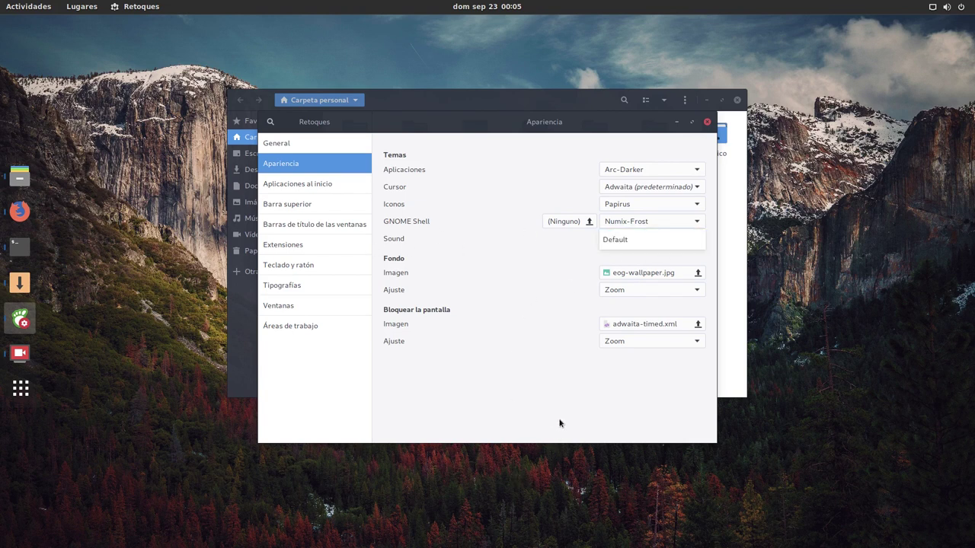
{"action": "left_click", "coordinate": [651, 226]}
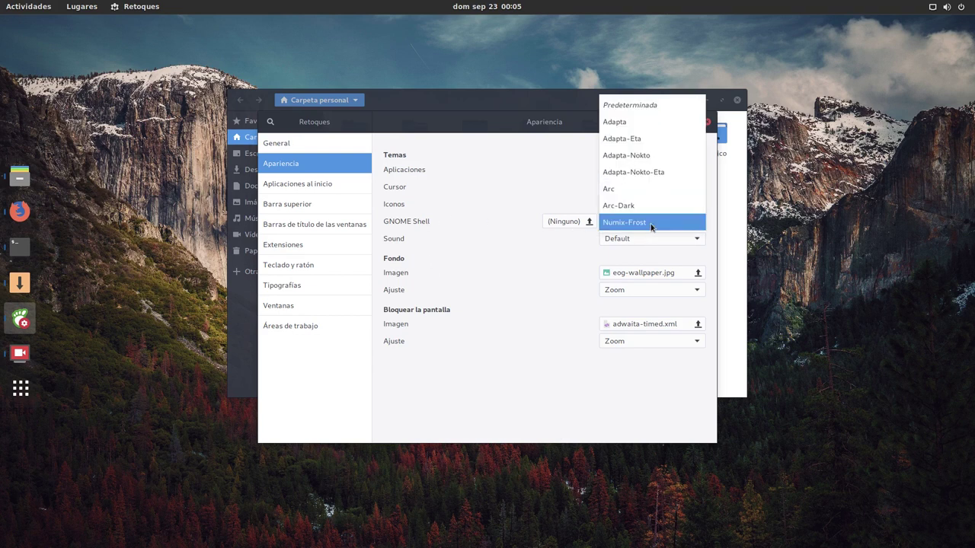
{"action": "left_click", "coordinate": [539, 324]}
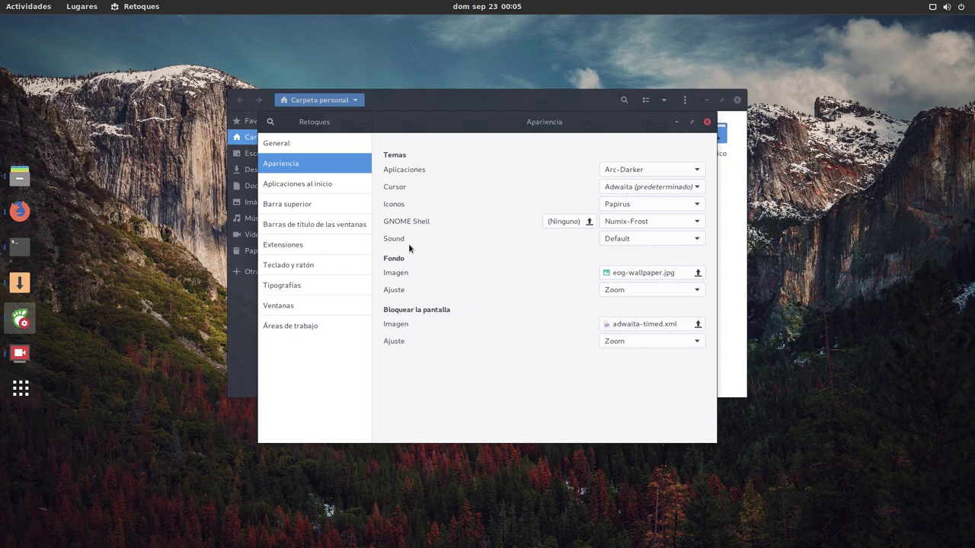
{"action": "left_click", "coordinate": [291, 188]}
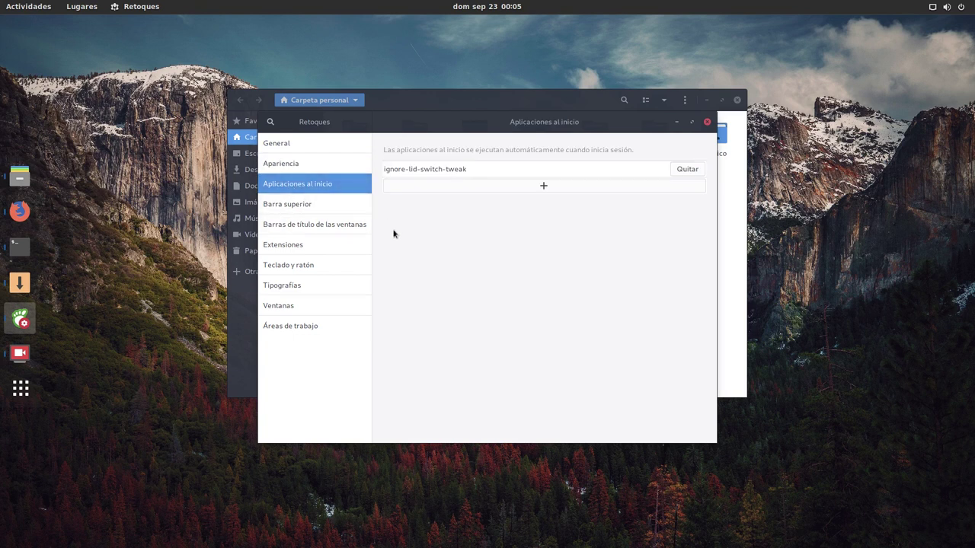
Review the Barra superior, Barras de título de las ventanas, Teclado y ratón, Tipografías, Ventanas and Áreas de trabajo settings in Retoques
{"action": "left_click", "coordinate": [306, 212]}
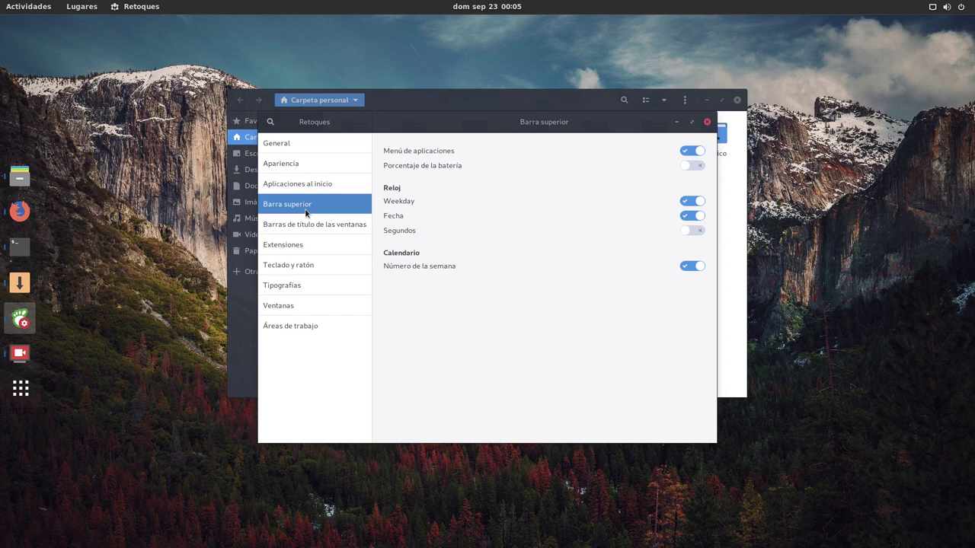
{"action": "left_click", "coordinate": [294, 228]}
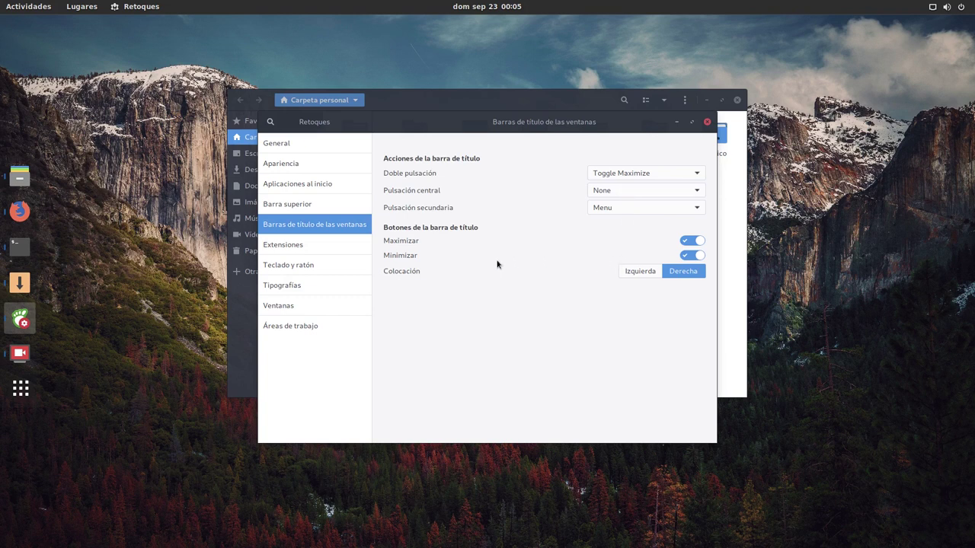
{"action": "left_click", "coordinate": [330, 252]}
{"action": "left_click", "coordinate": [327, 267]}
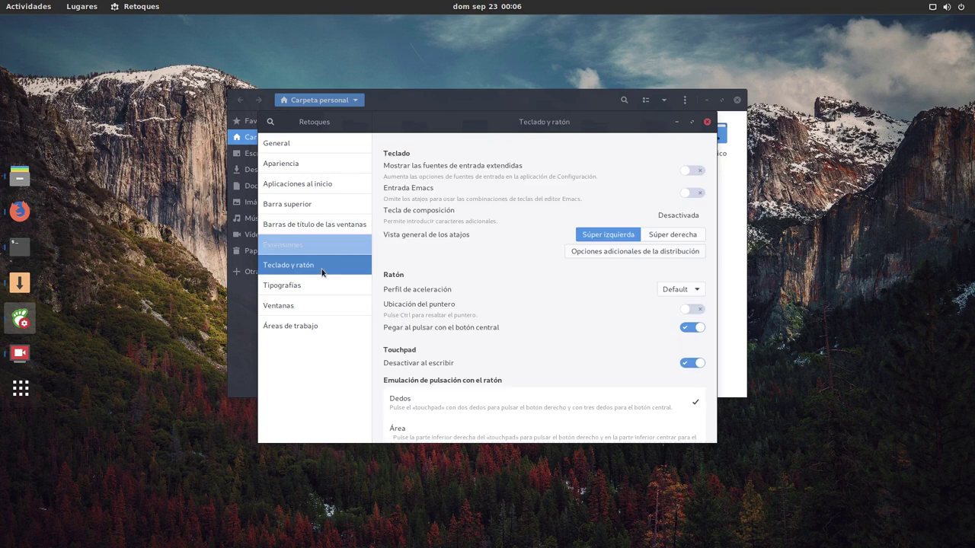
{"action": "left_click", "coordinate": [289, 286]}
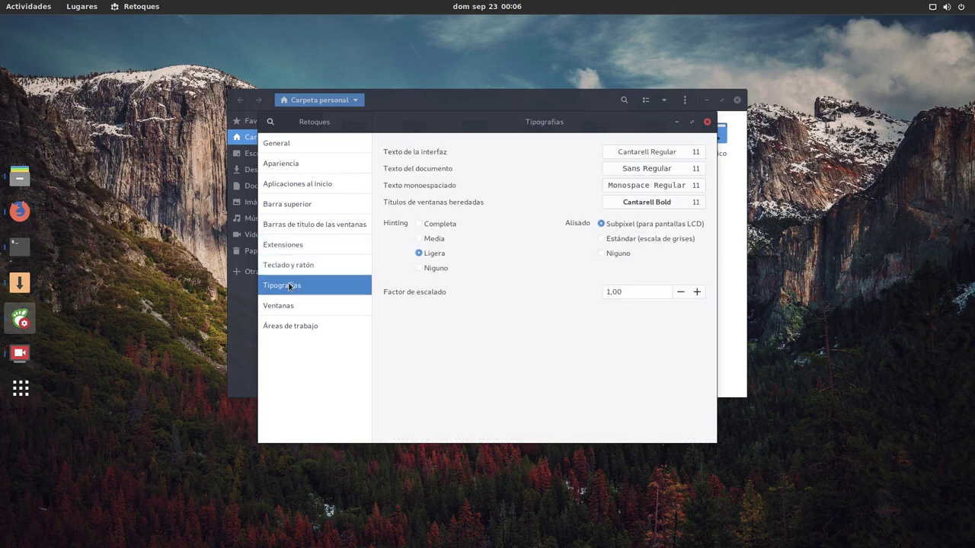
{"action": "left_click", "coordinate": [295, 308]}
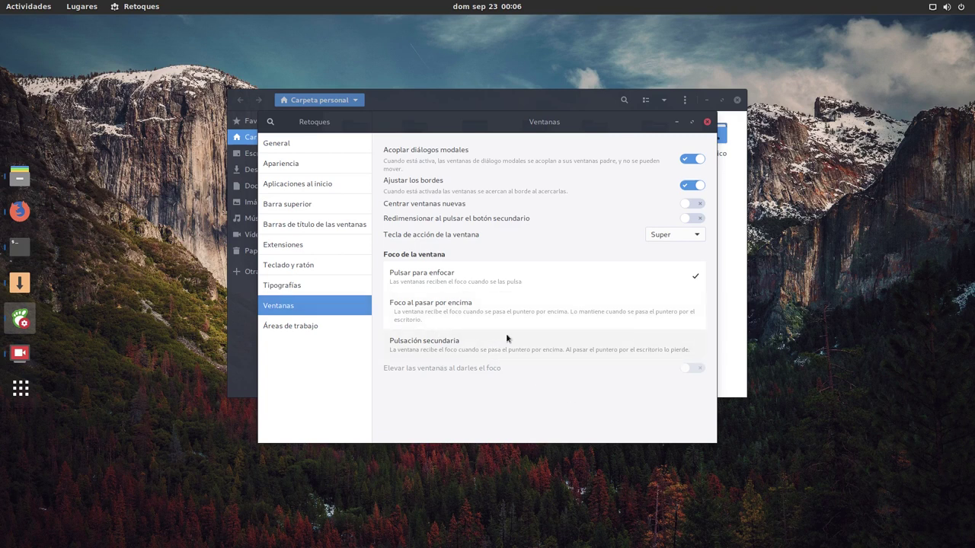
{"action": "left_click", "coordinate": [317, 328]}
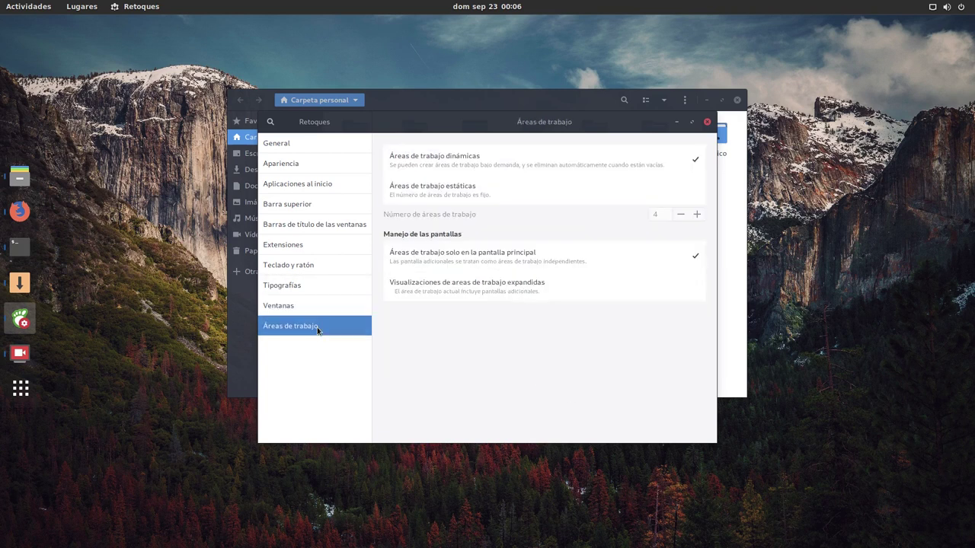
Compare the Ventanas settings again with the Barra superior and Barras de título de las ventanas settings
{"action": "left_click", "coordinate": [296, 307]}
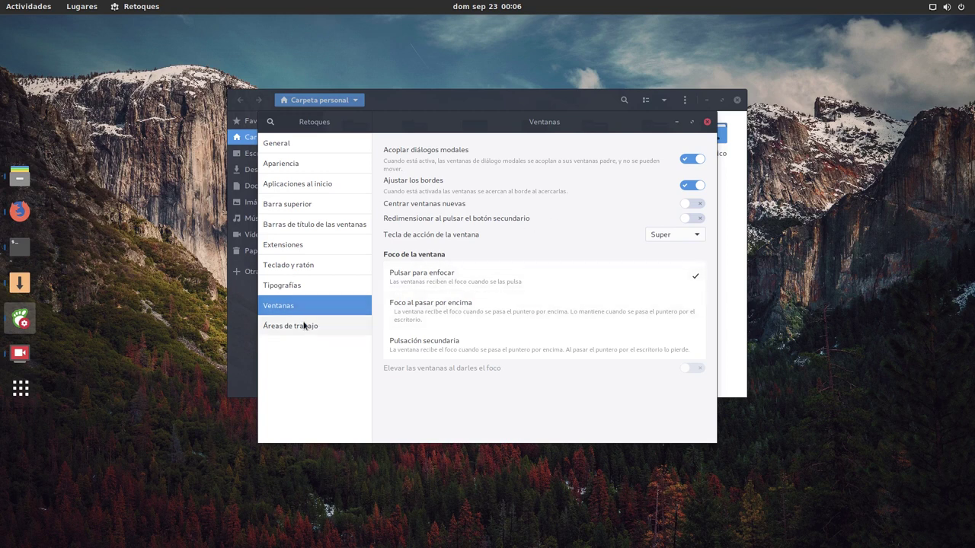
{"action": "left_click", "coordinate": [303, 326]}
{"action": "left_click", "coordinate": [294, 307]}
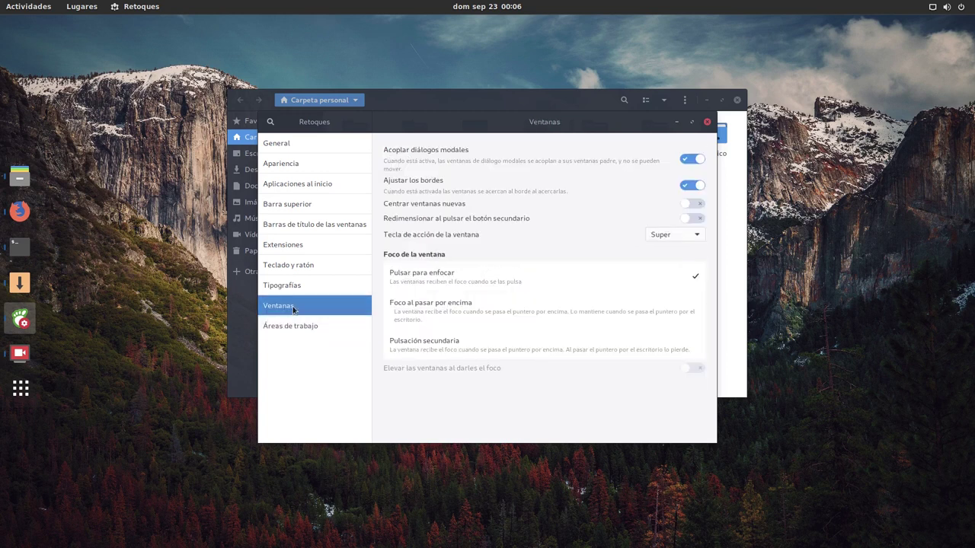
{"action": "left_click", "coordinate": [308, 212]}
{"action": "left_click", "coordinate": [298, 228]}
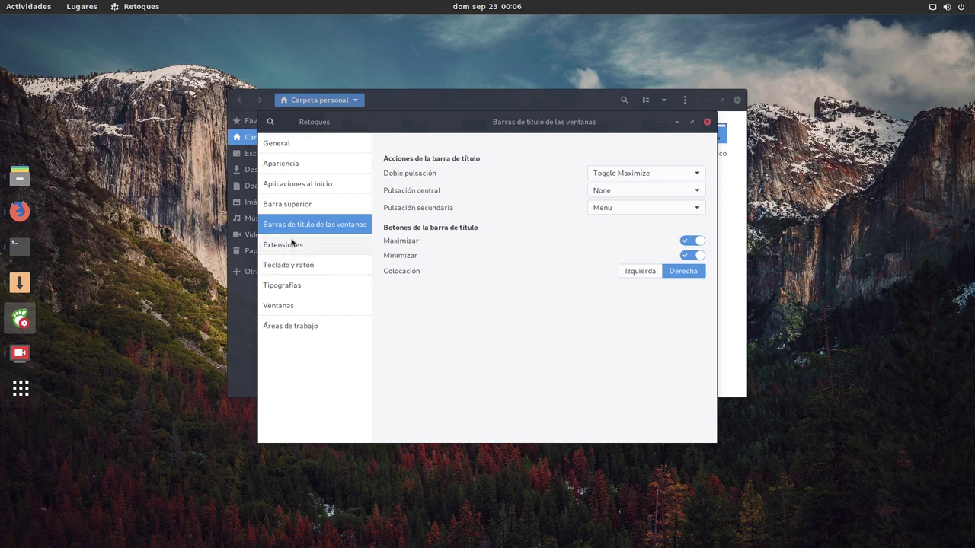
{"action": "left_click", "coordinate": [293, 304]}
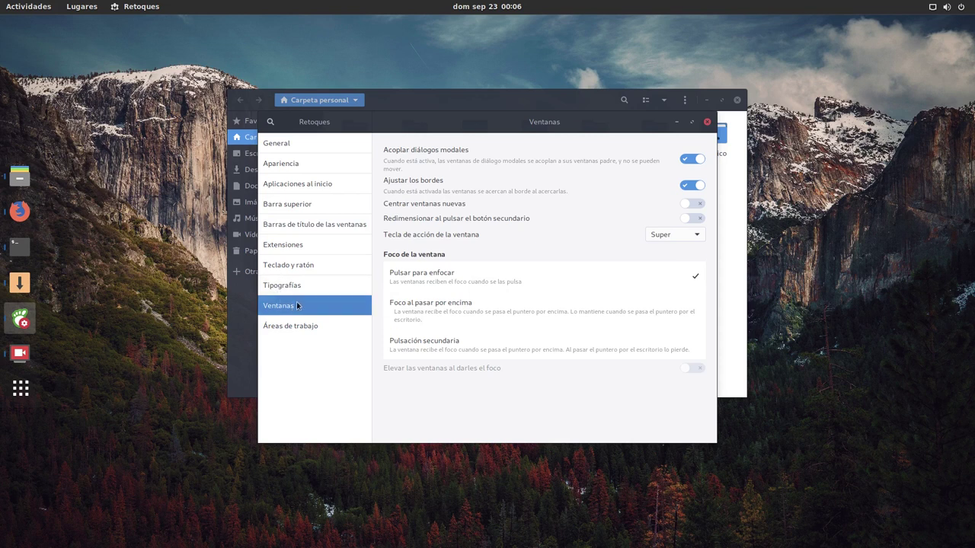
{"action": "left_click", "coordinate": [323, 232]}
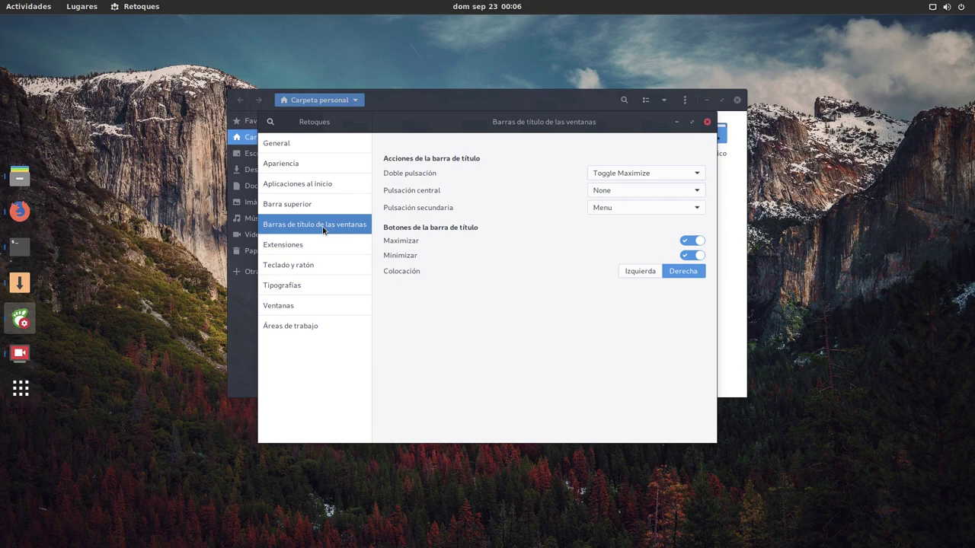
Move the Retoques window aside, close it, and minimize the Archivos window
{"action": "left_click_drag", "start_coordinate": [536, 123], "coordinate": [599, 145]}
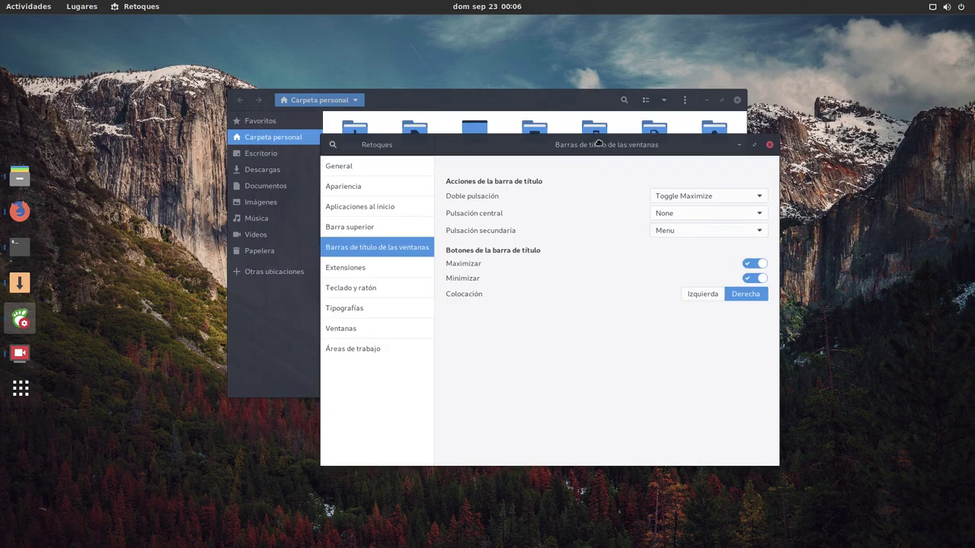
{"action": "left_click", "coordinate": [770, 145]}
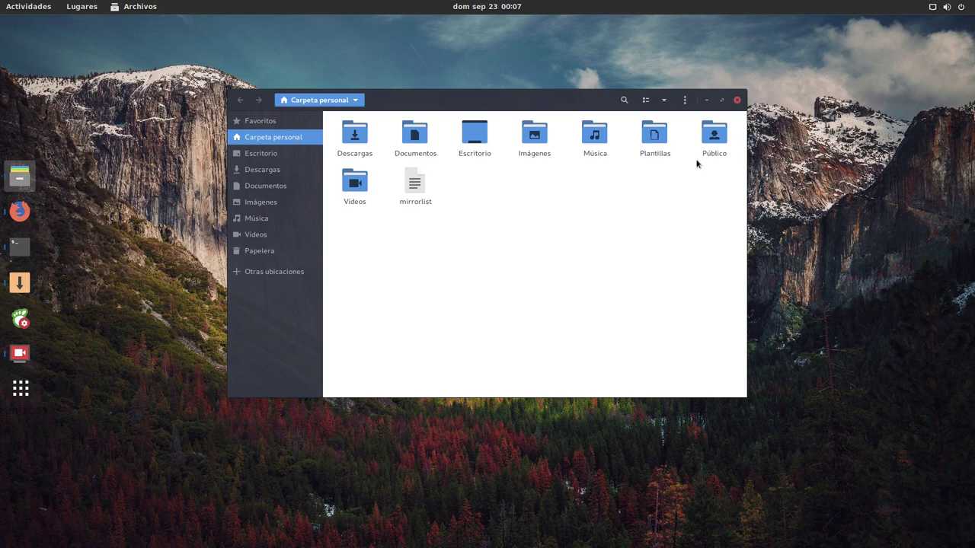
{"action": "left_click", "coordinate": [706, 100]}
Check the notification list and calendar, and request the system settings from the system menu
{"action": "left_click", "coordinate": [495, 10]}
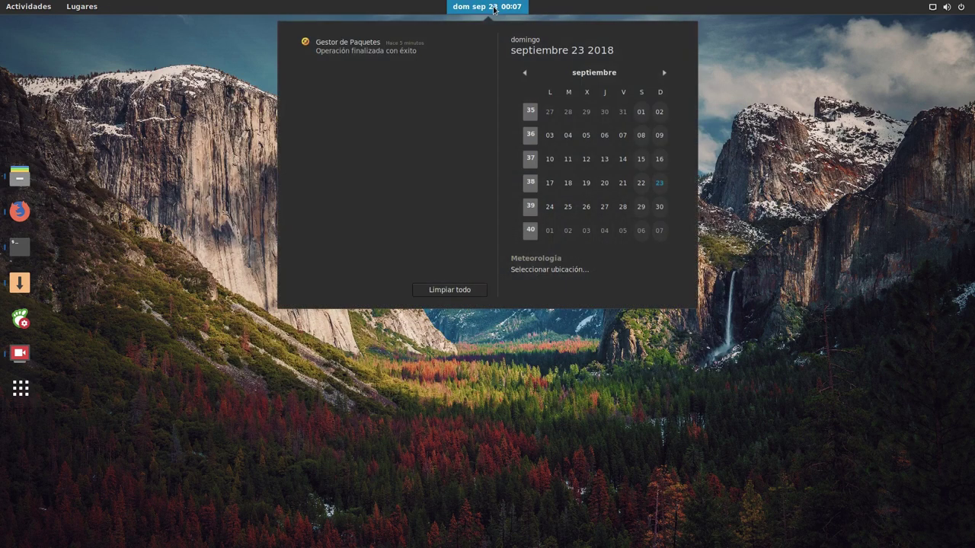
{"action": "left_click", "coordinate": [875, 329]}
{"action": "left_click", "coordinate": [951, 6]}
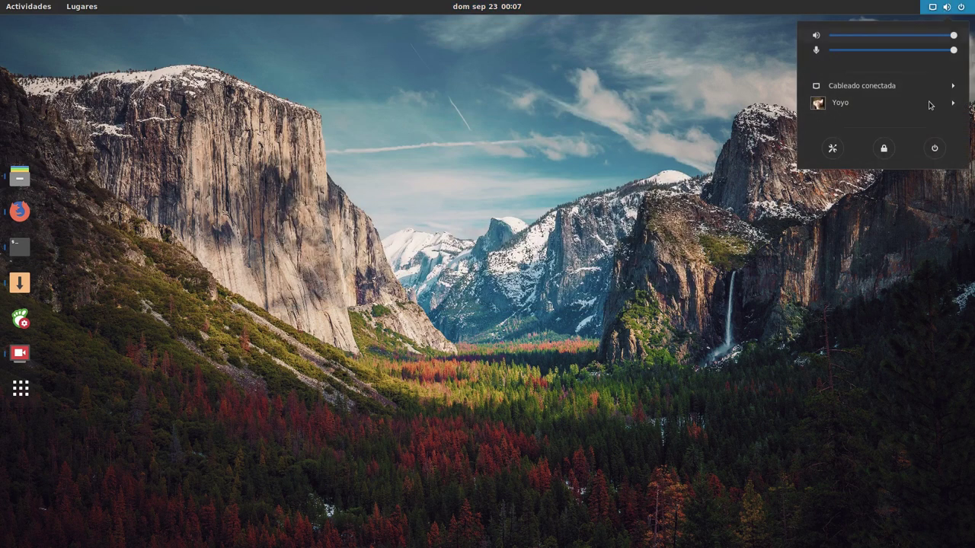
{"action": "left_click", "coordinate": [832, 148]}
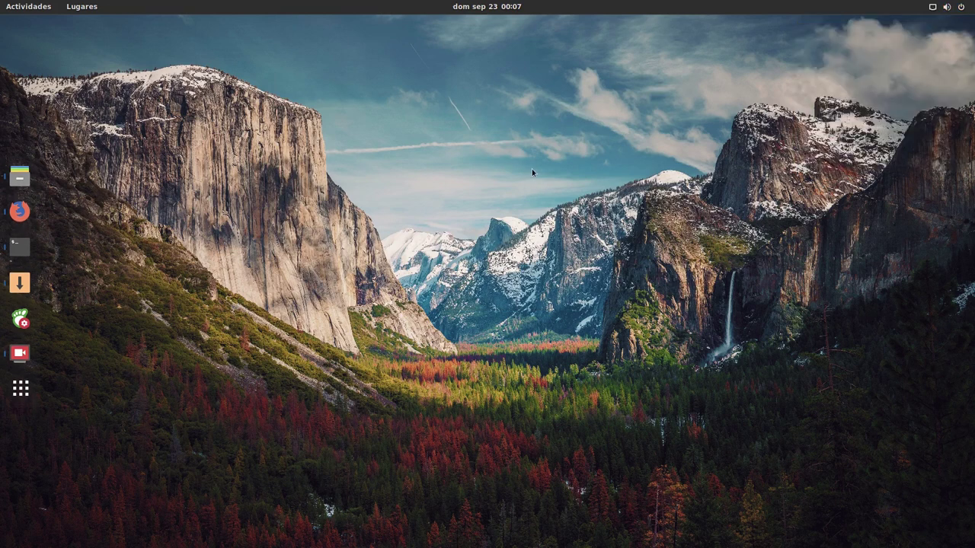
Bring up Añadir/Quitar software with its package search, and close the window
{"action": "left_click", "coordinate": [28, 7]}
{"action": "left_click", "coordinate": [20, 283]}
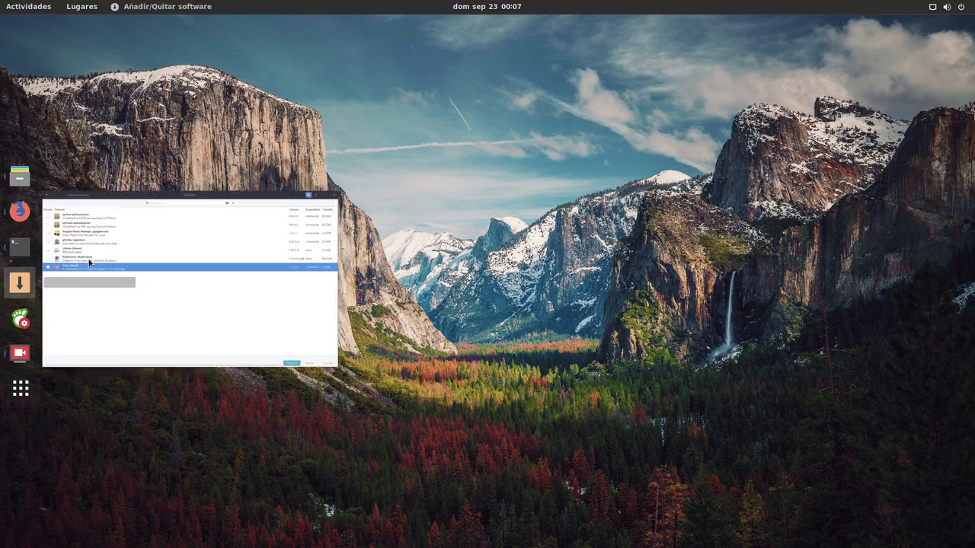
{"action": "left_click", "coordinate": [460, 66]}
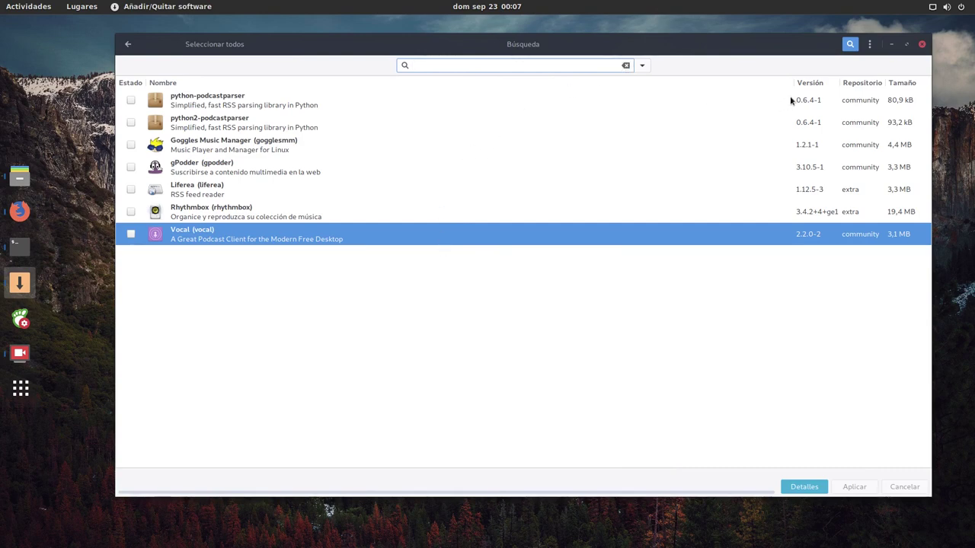
{"action": "left_click", "coordinate": [921, 44]}
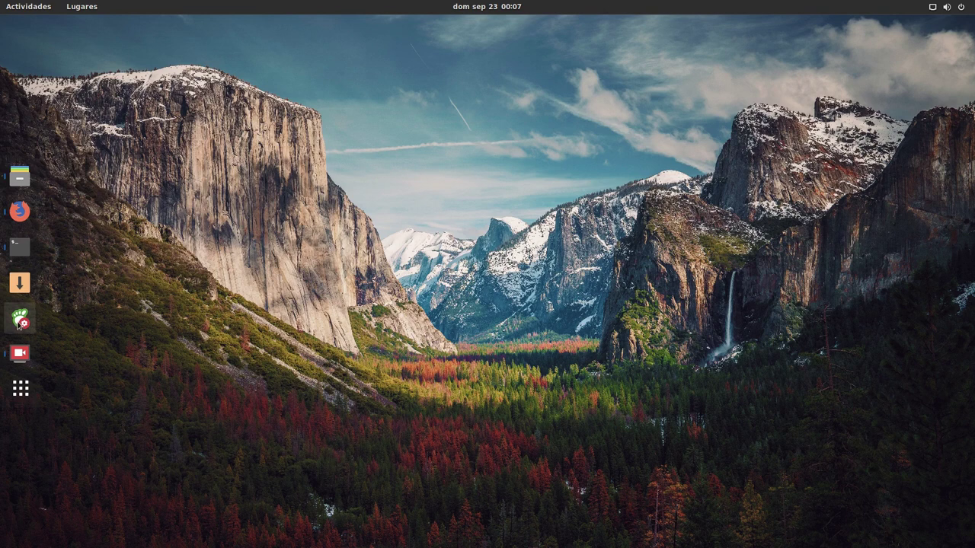
Switch to the Terminal, quit htop, and highlight the kernel version and desktop environment entries in the neofetch output
{"action": "left_click", "coordinate": [20, 247]}
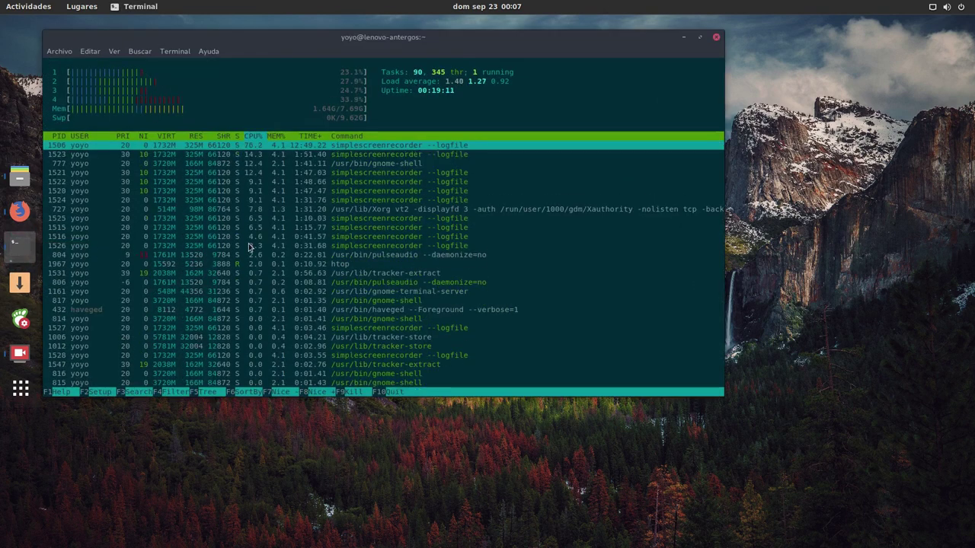
{"action": "key", "text": "q"}
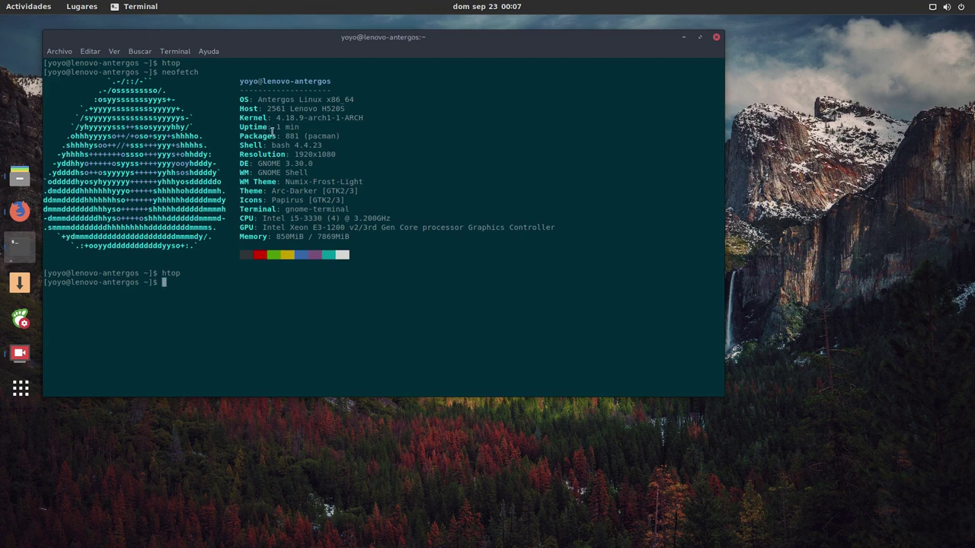
{"action": "left_click_drag", "start_coordinate": [281, 119], "coordinate": [312, 119]}
{"action": "left_click_drag", "start_coordinate": [253, 163], "coordinate": [319, 163]}
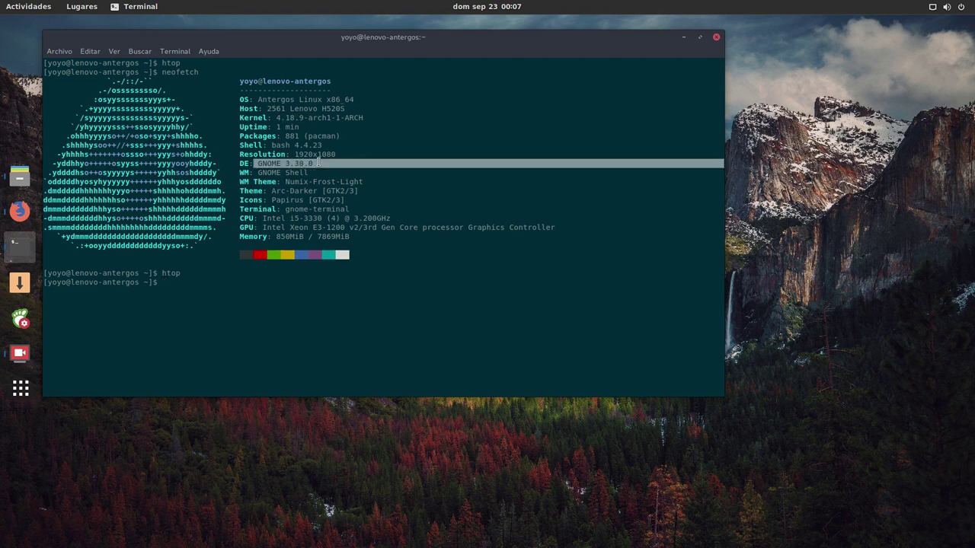
Move the Terminal window closer to the centre of the desktop, and open and close the Gestor de Paquetes
{"action": "left_click_drag", "start_coordinate": [354, 38], "coordinate": [471, 69]}
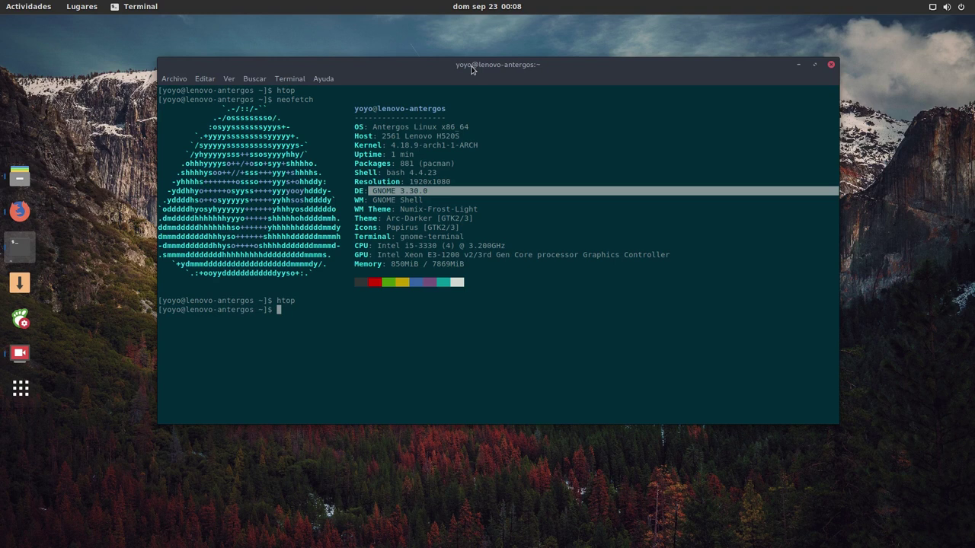
{"action": "left_click", "coordinate": [20, 283]}
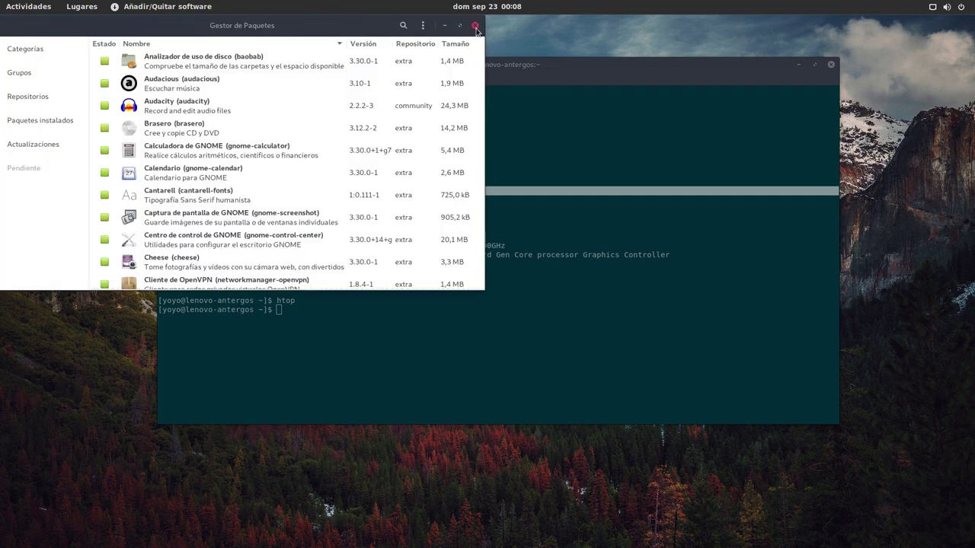
{"action": "left_click", "coordinate": [476, 26]}
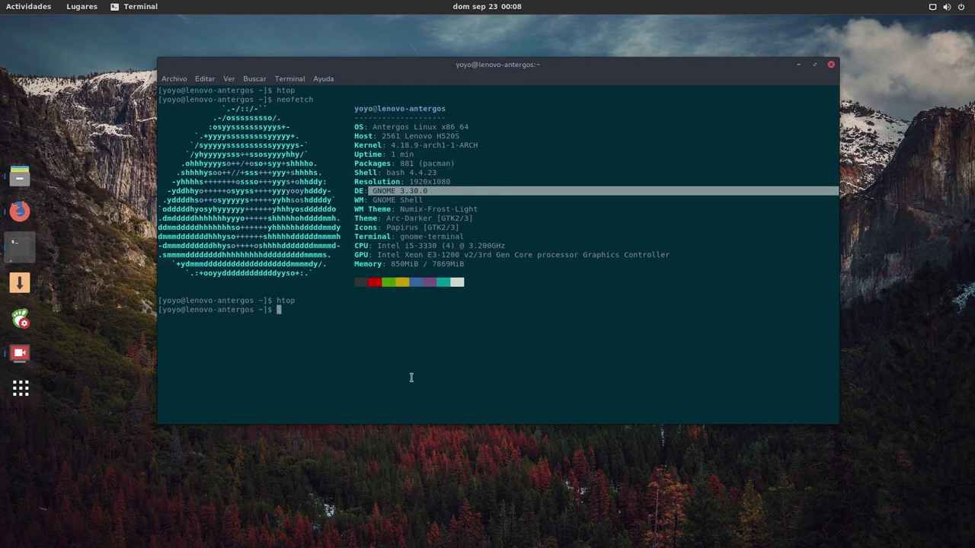
Switch to Archivos, open the Vídeos folder, and inspect the folder's options without choosing any
{"action": "key", "text": "super+1"}
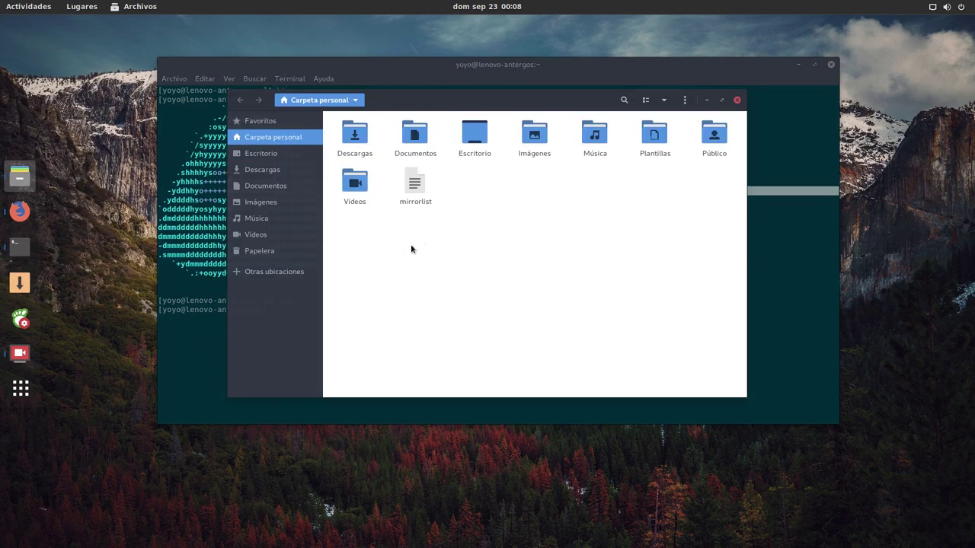
{"action": "double_click", "coordinate": [355, 183]}
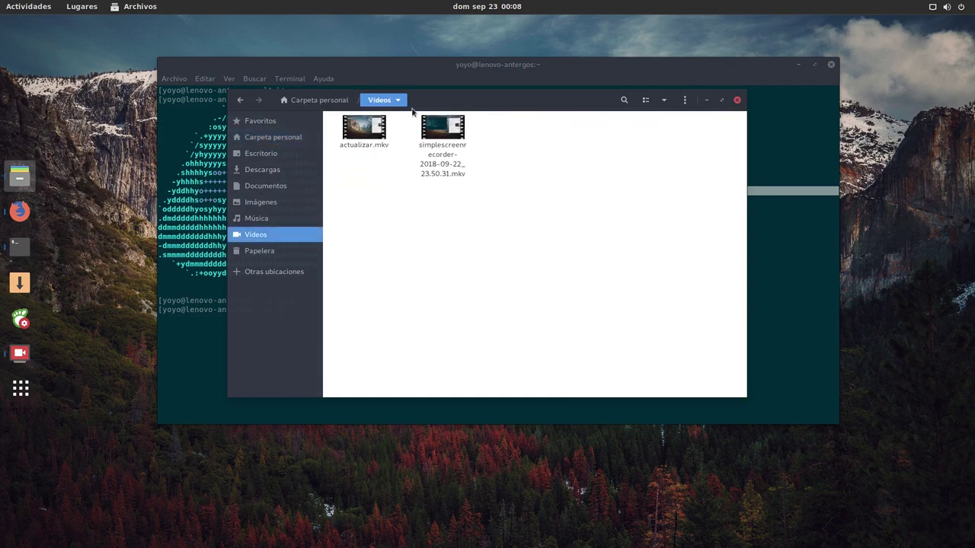
{"action": "left_click", "coordinate": [396, 102]}
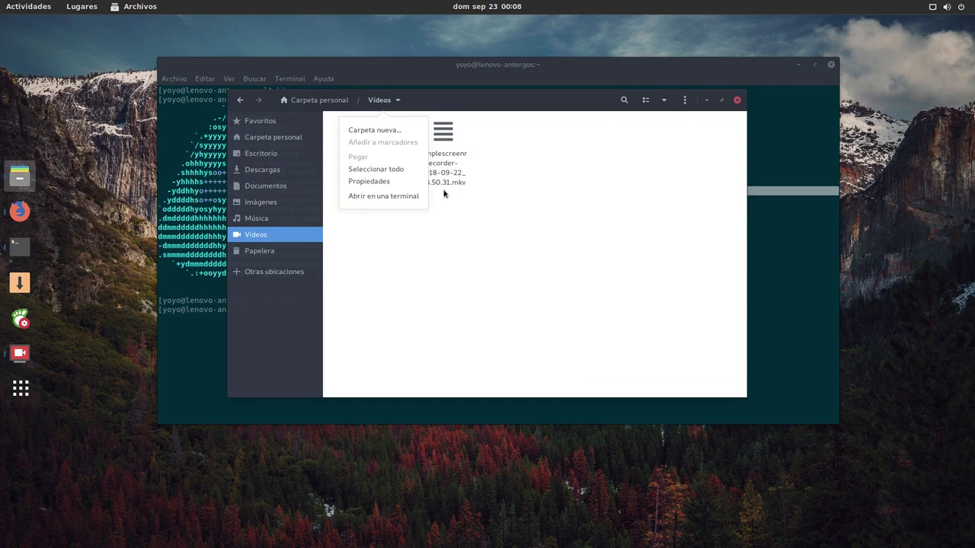
{"action": "left_click", "coordinate": [470, 277]}
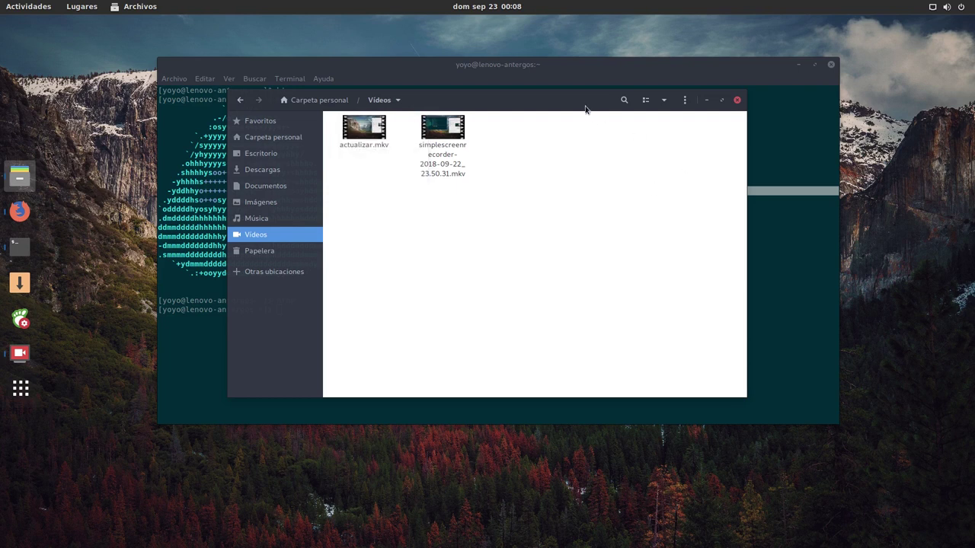
Move the Archivos window down over the Terminal, and close both windows
{"action": "left_click_drag", "start_coordinate": [544, 100], "coordinate": [581, 216]}
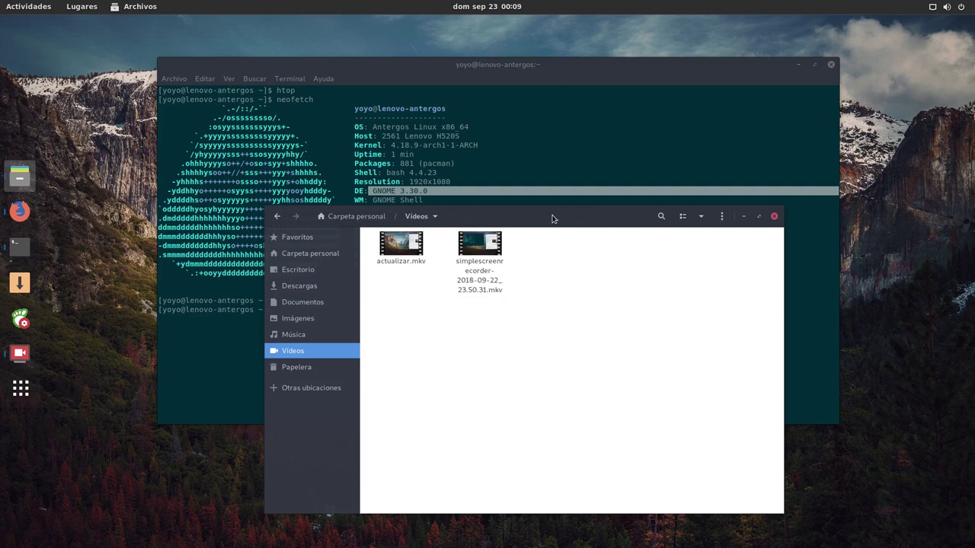
{"action": "left_click", "coordinate": [774, 216]}
{"action": "left_click", "coordinate": [831, 64]}
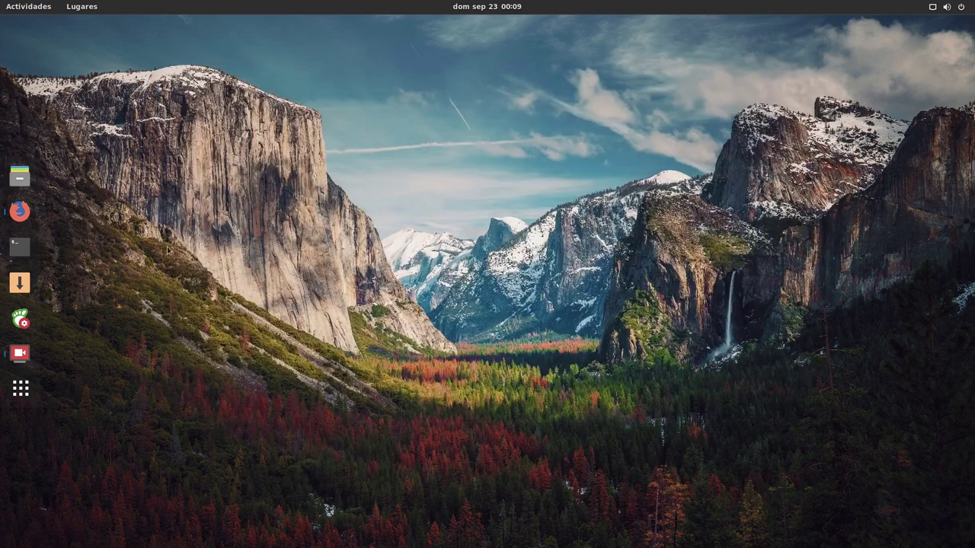
Switch to SimpleScreenRecorder and move its window aside to uncover the middle of the desktop
{"action": "left_click", "coordinate": [20, 355]}
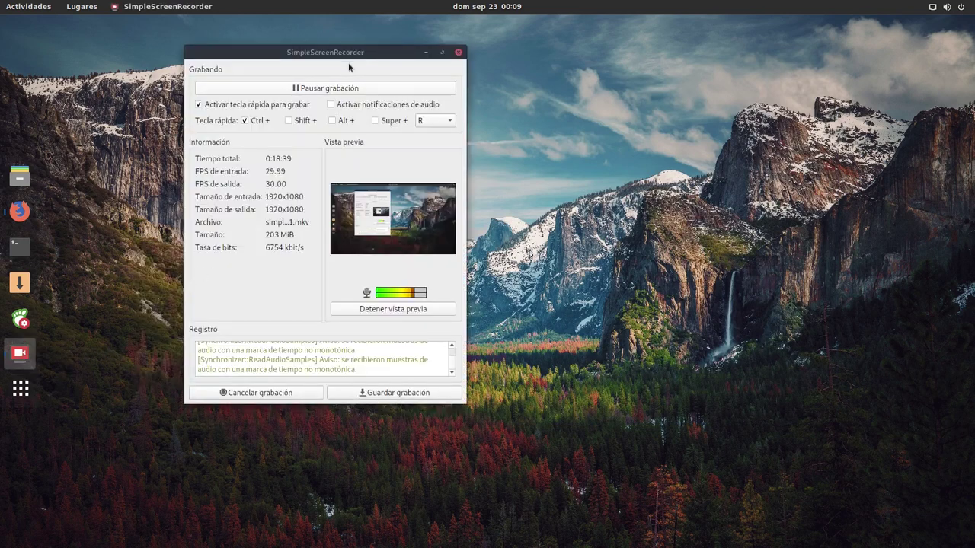
{"action": "left_click_drag", "start_coordinate": [370, 48], "coordinate": [809, 45]}
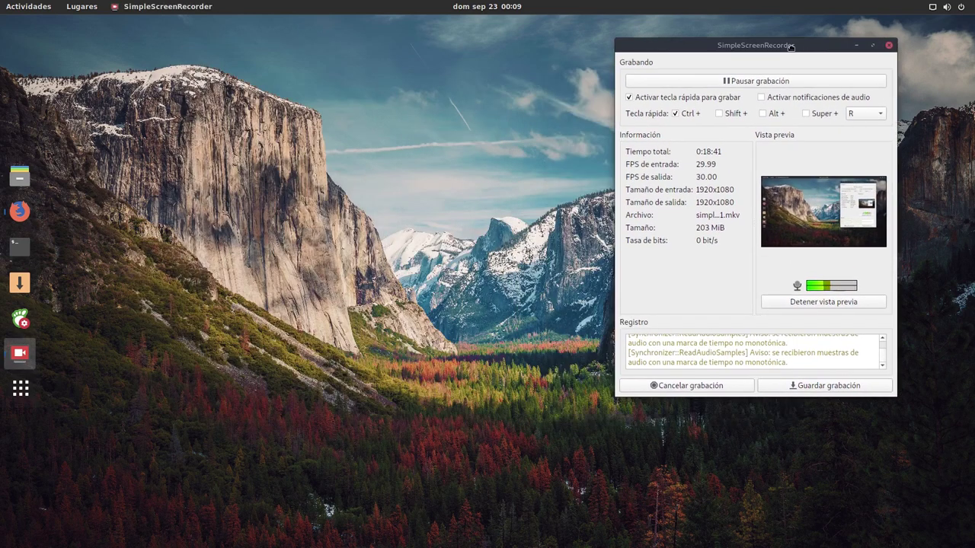